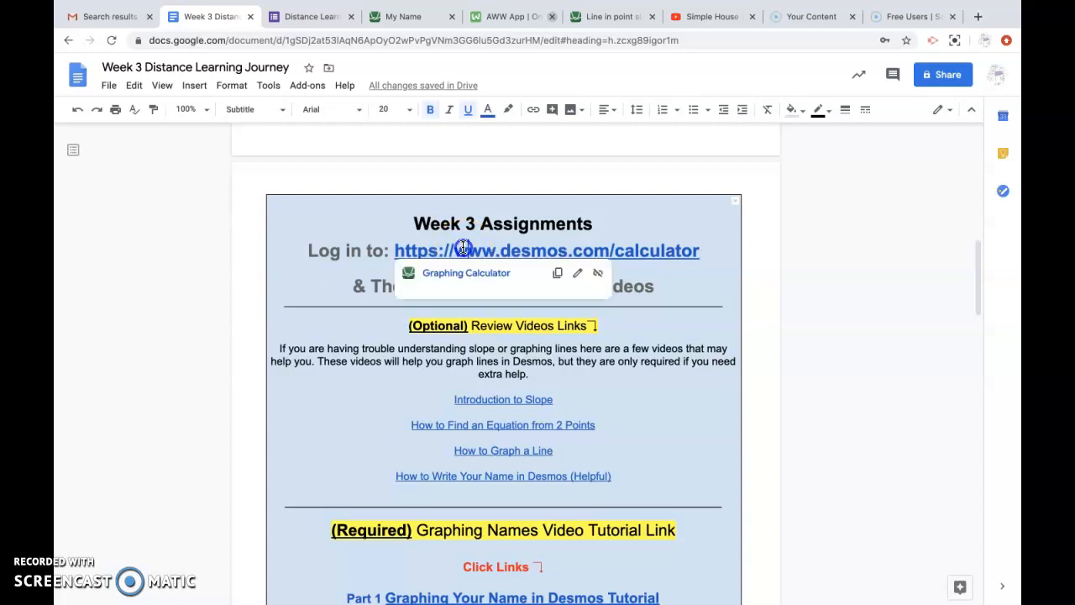
Step: Open the assignment's desmos.com/calculator link as a blank graphing calculator in a new tab
{"action": "left_click", "coordinate": [464, 274]}
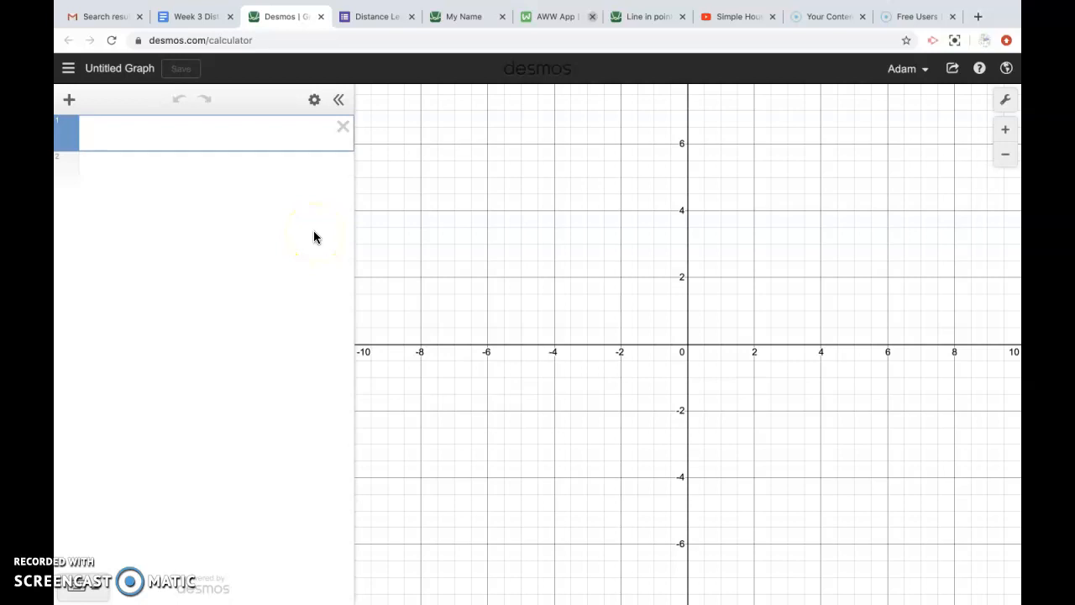
Step: Title the untitled graph with the student's full name and save it
{"action": "left_click", "coordinate": [137, 67]}
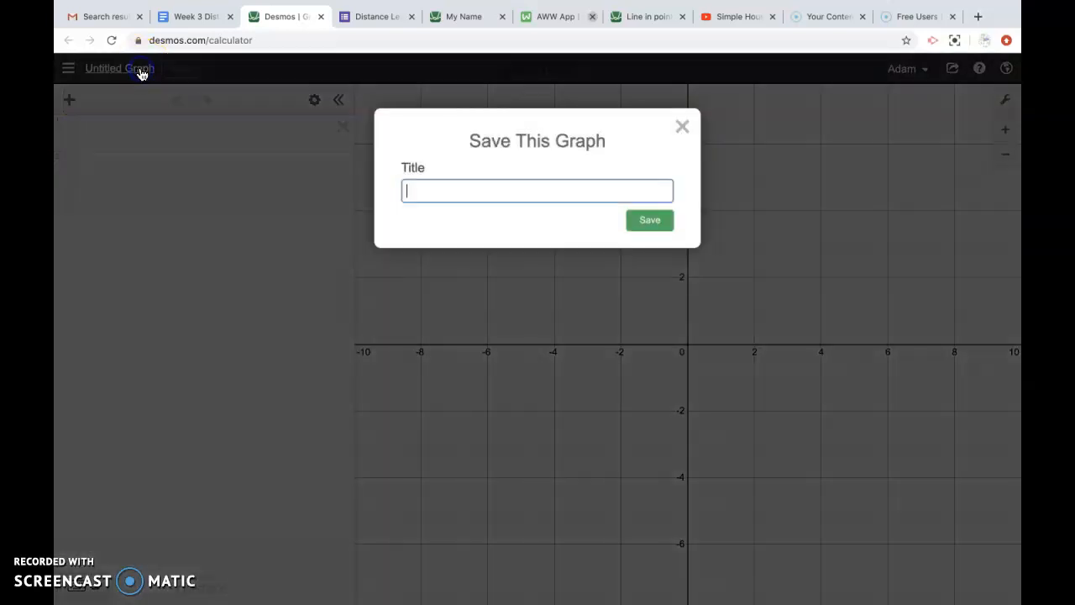
{"action": "left_click", "coordinate": [469, 198]}
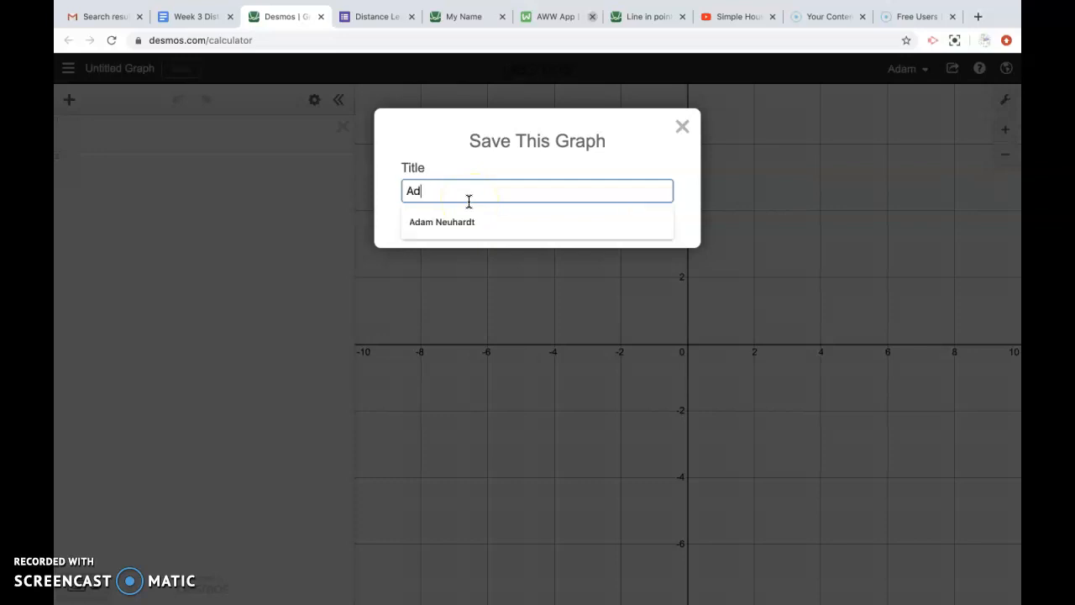
{"action": "left_click", "coordinate": [646, 219]}
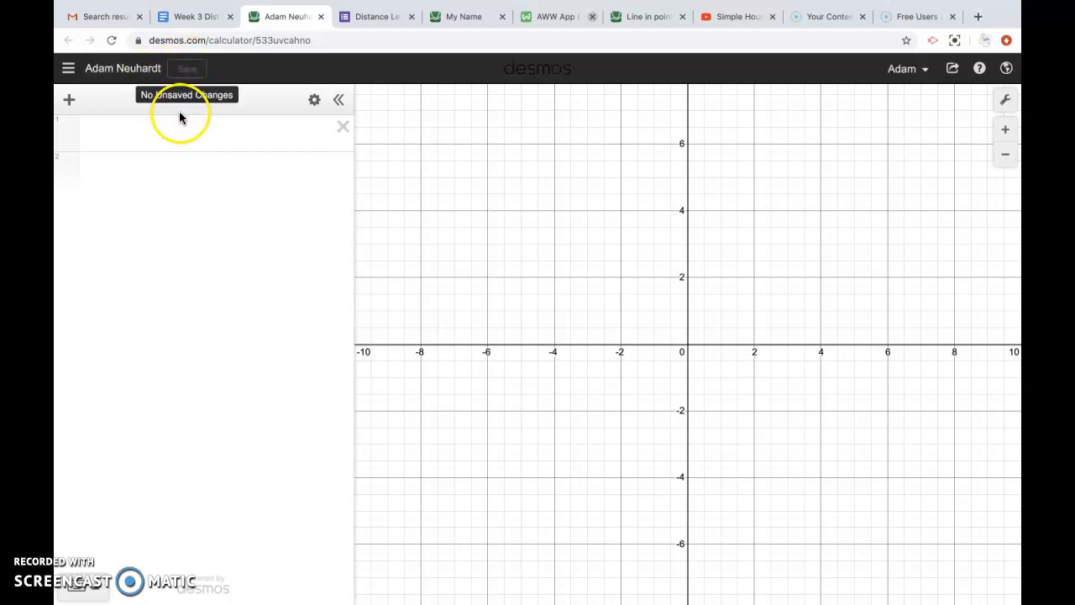
Step: Type y = x in the first expression row, then start deleting it
{"action": "left_click", "coordinate": [180, 115]}
{"action": "type", "text": "y = x"}
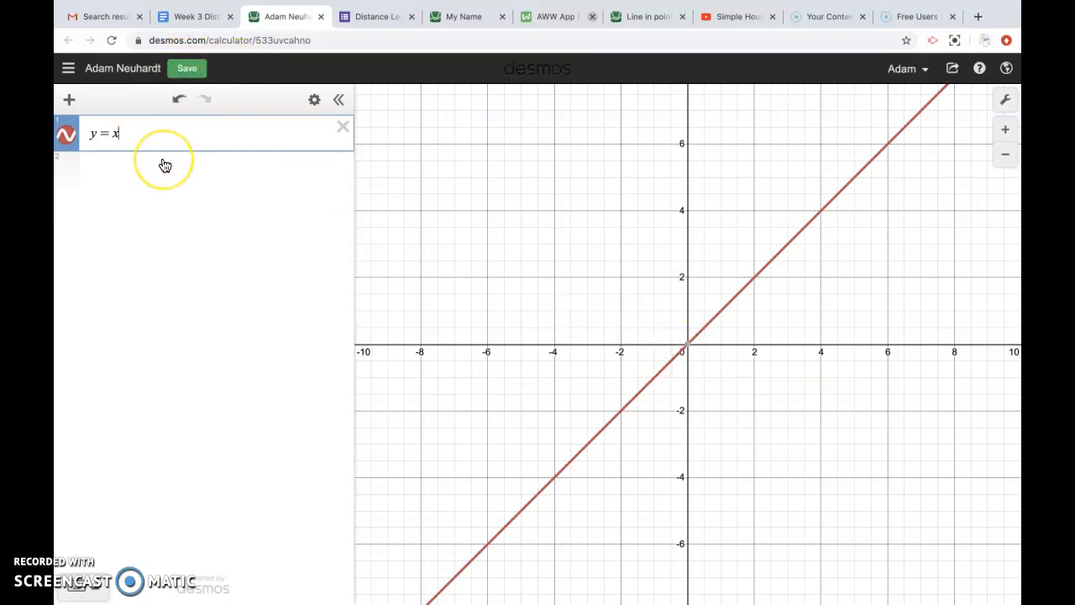
{"action": "key", "text": "BackSpace"}
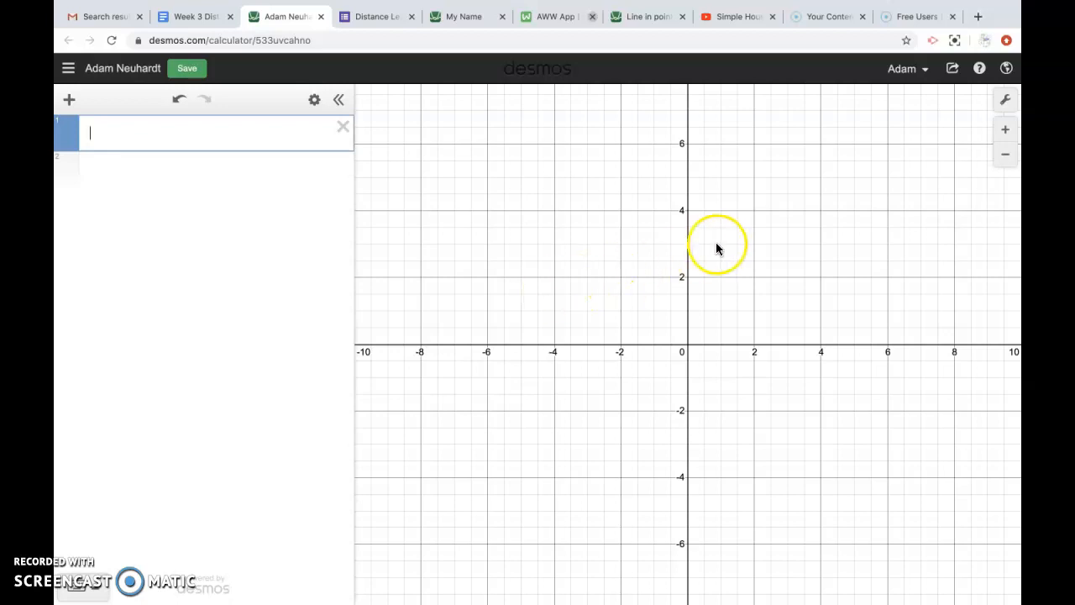
Step: Pan the empty graph so the first quadrant fills the view, then show the saved graphs list
{"action": "left_click", "coordinate": [738, 325]}
{"action": "left_click_drag", "start_coordinate": [738, 324], "coordinate": [596, 378]}
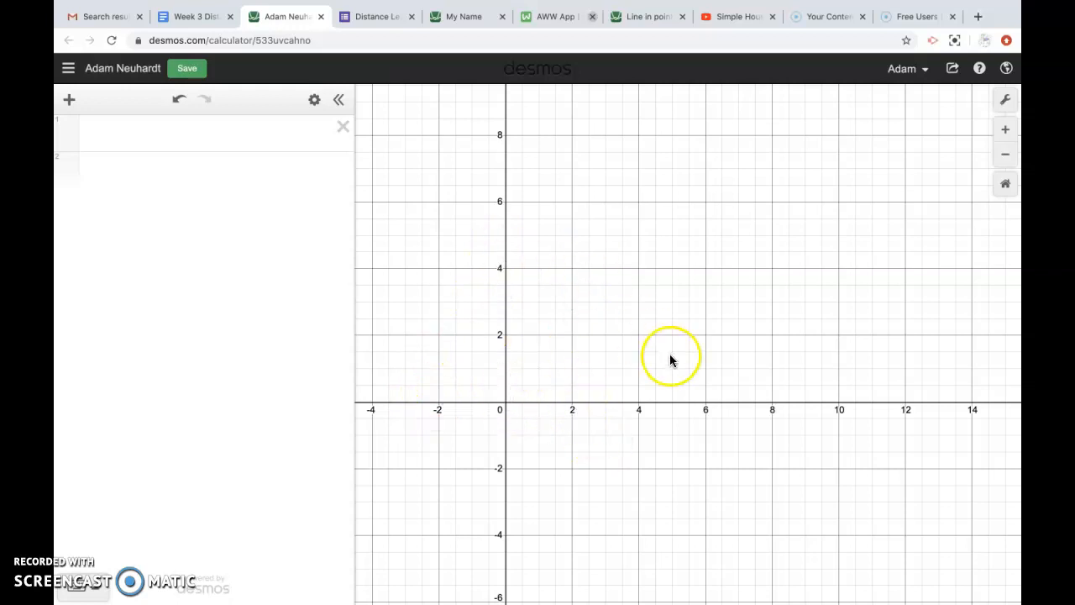
{"action": "left_click_drag", "start_coordinate": [598, 434], "coordinate": [538, 464]}
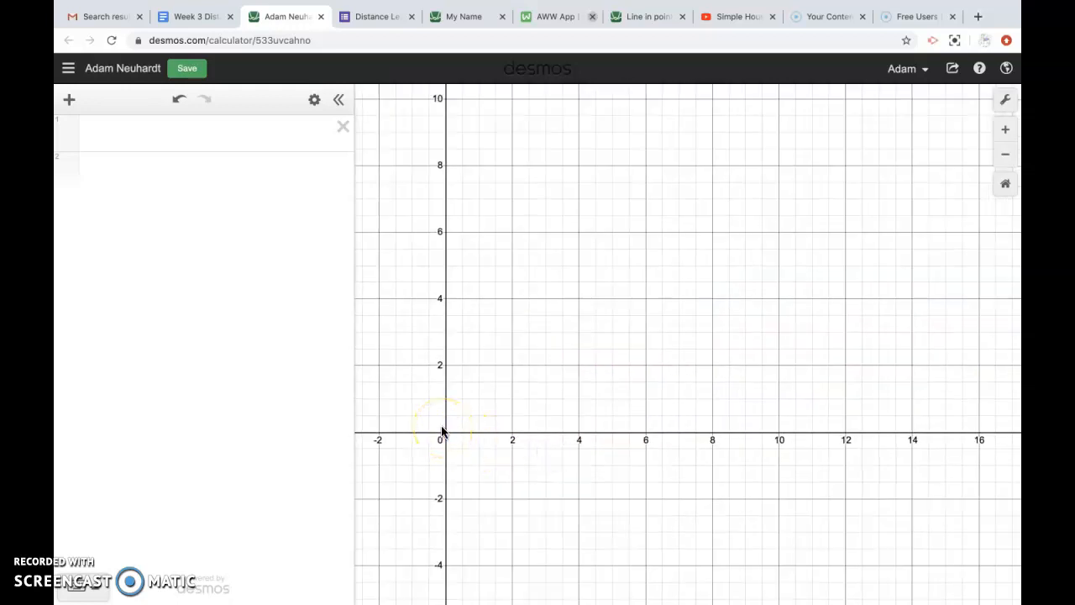
{"action": "left_click", "coordinate": [68, 68]}
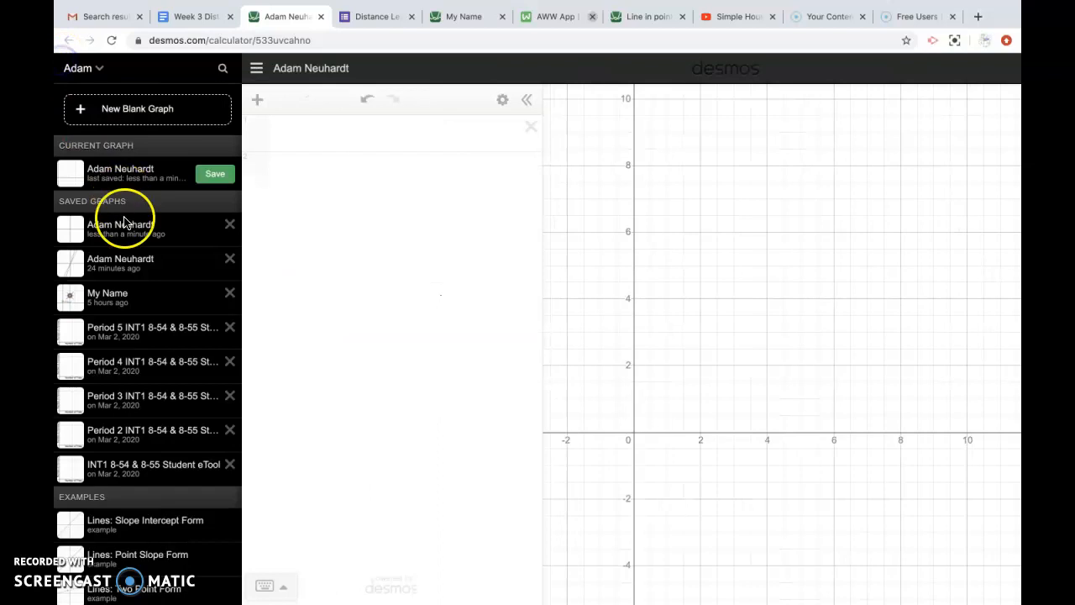
Step: Load the example 'My Name' graph and zoom and pan across the name drawing
{"action": "left_click", "coordinate": [125, 293]}
{"action": "left_click", "coordinate": [451, 443]}
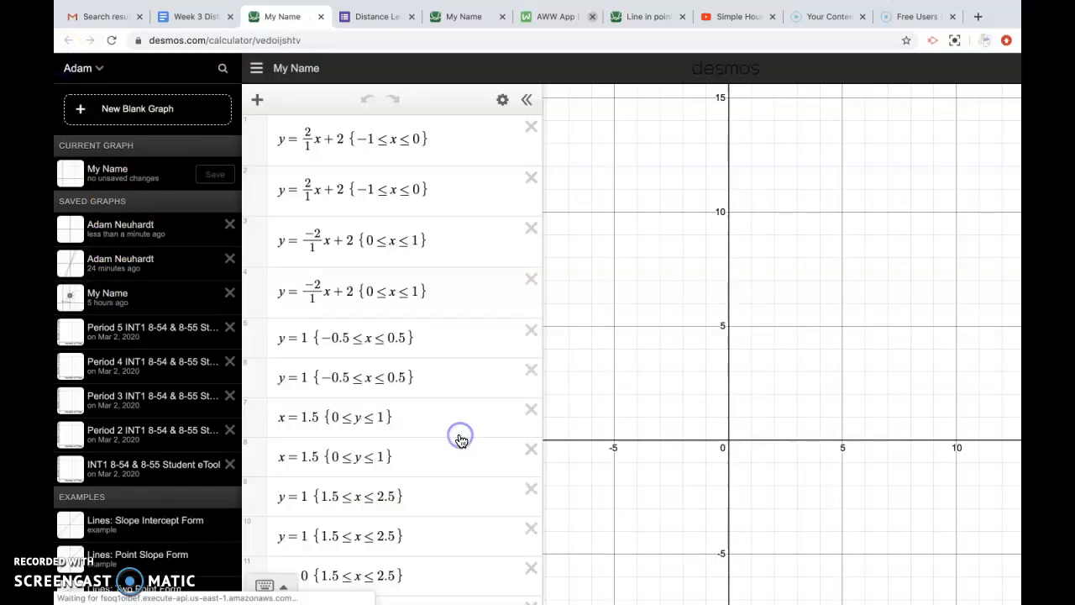
{"action": "left_click", "coordinate": [1006, 129]}
{"action": "left_click_drag", "start_coordinate": [823, 334], "coordinate": [926, 296]}
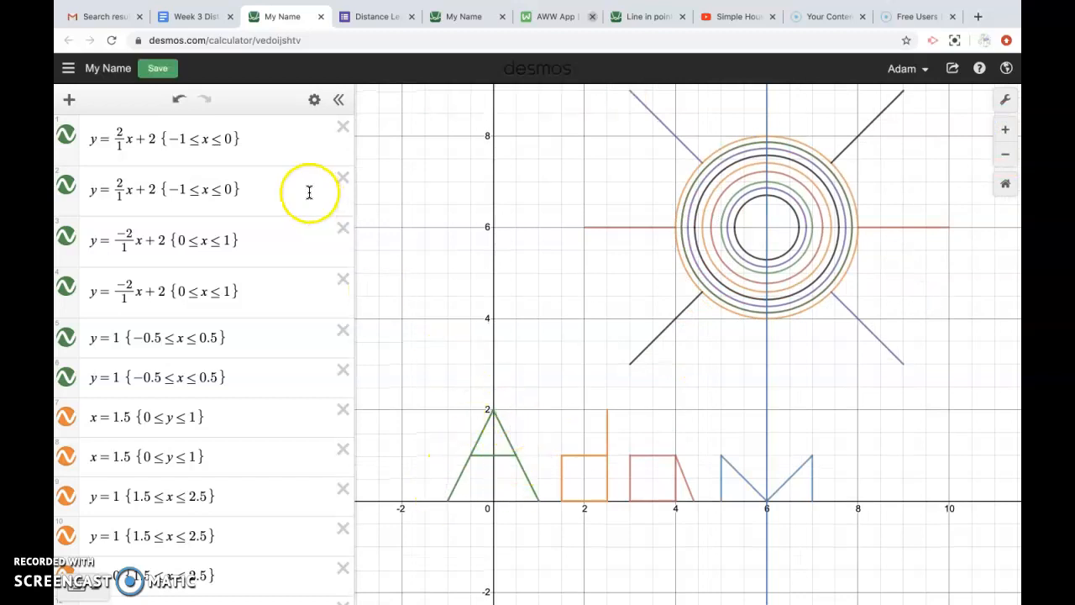
Step: Reopen the student's name-titled blank graph and pan it to show the first quadrant
{"action": "left_click", "coordinate": [81, 67]}
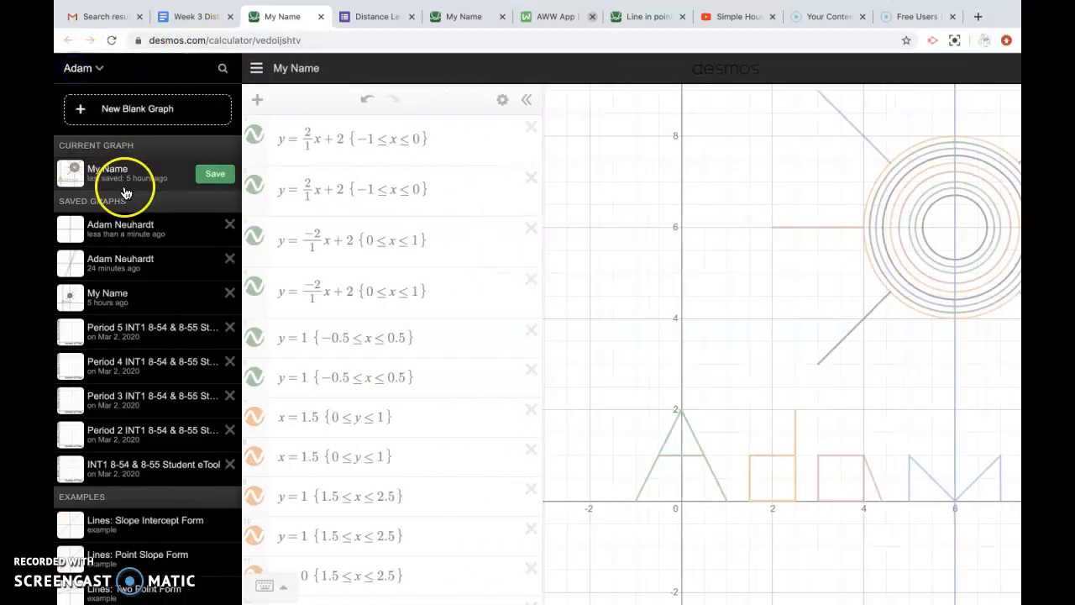
{"action": "left_click", "coordinate": [124, 226]}
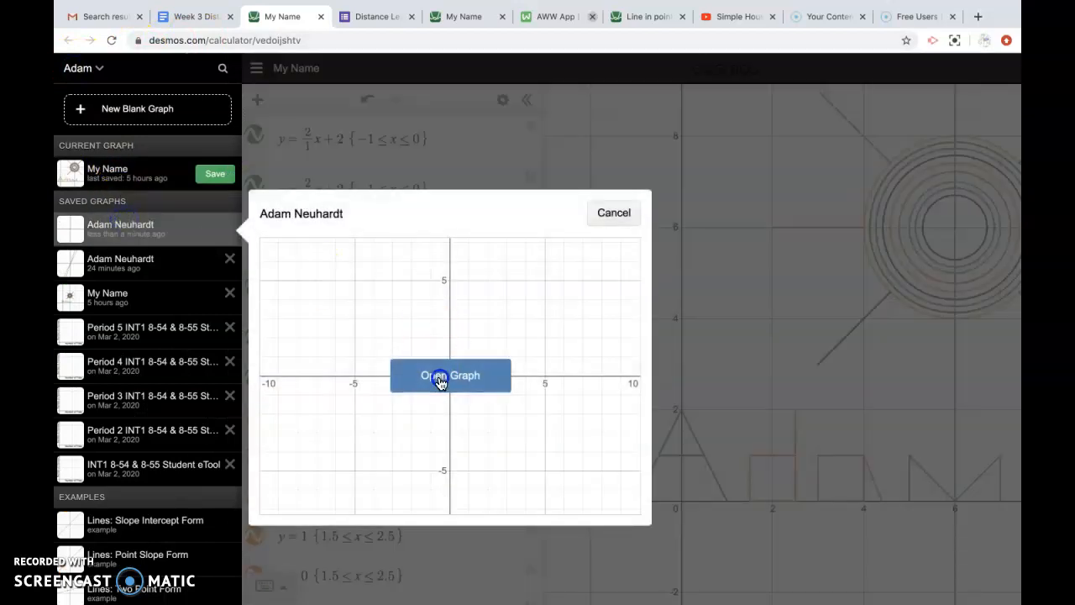
{"action": "left_click", "coordinate": [440, 377]}
{"action": "left_click_drag", "start_coordinate": [762, 377], "coordinate": [488, 442]}
{"action": "left_click_drag", "start_coordinate": [565, 438], "coordinate": [619, 462]}
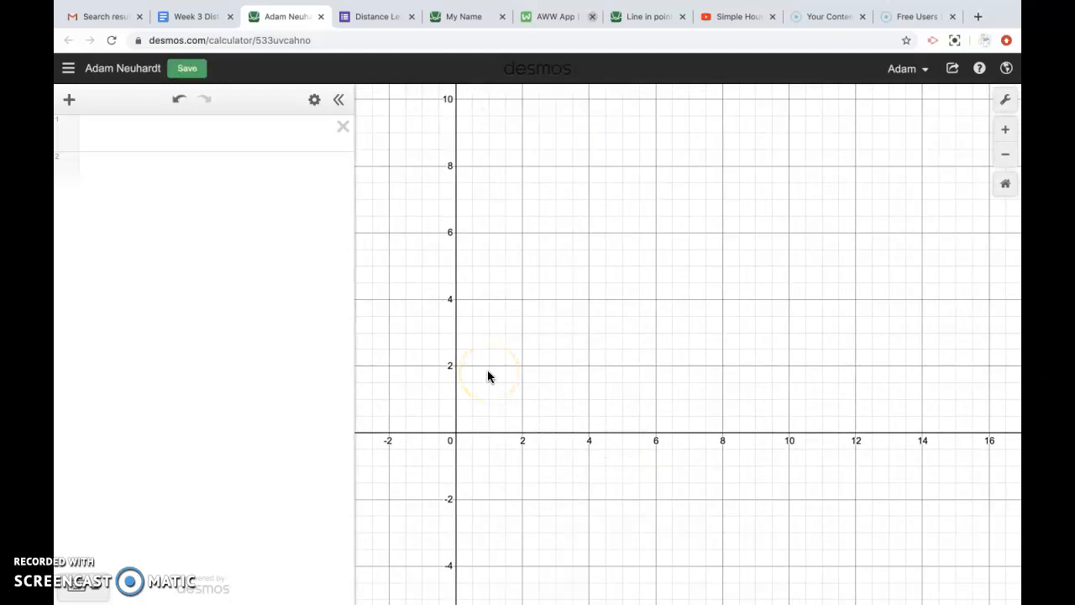
Step: Enter y=x in the first expression, drawing a diagonal line through the origin
{"action": "left_click_drag", "start_coordinate": [488, 376], "coordinate": [518, 404]}
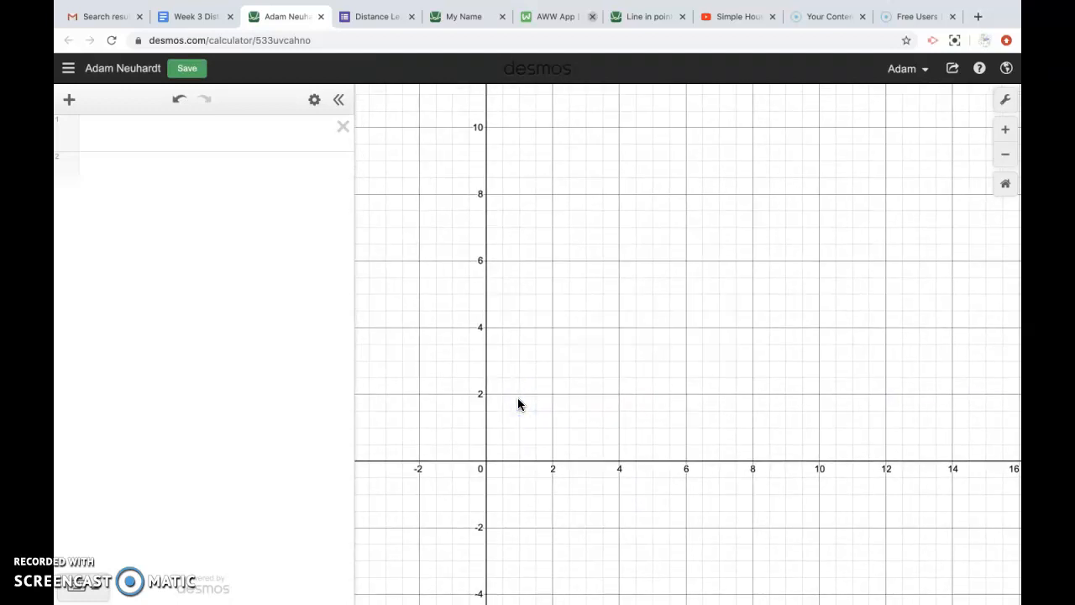
{"action": "left_click_drag", "start_coordinate": [550, 363], "coordinate": [552, 361]}
{"action": "left_click", "coordinate": [486, 462]}
{"action": "left_click", "coordinate": [215, 131]}
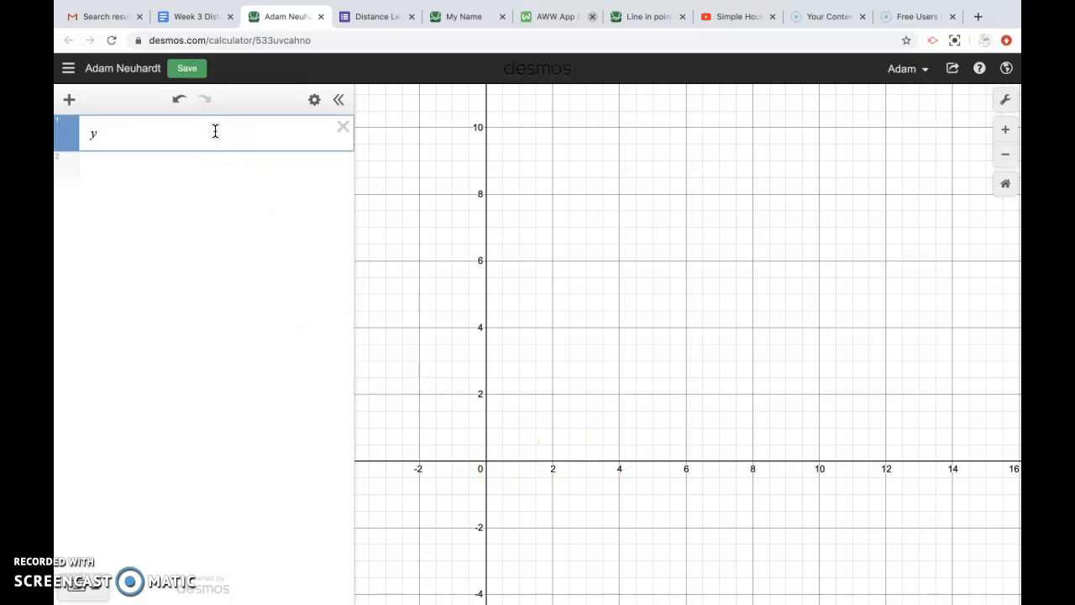
{"action": "type", "text": "y=x"}
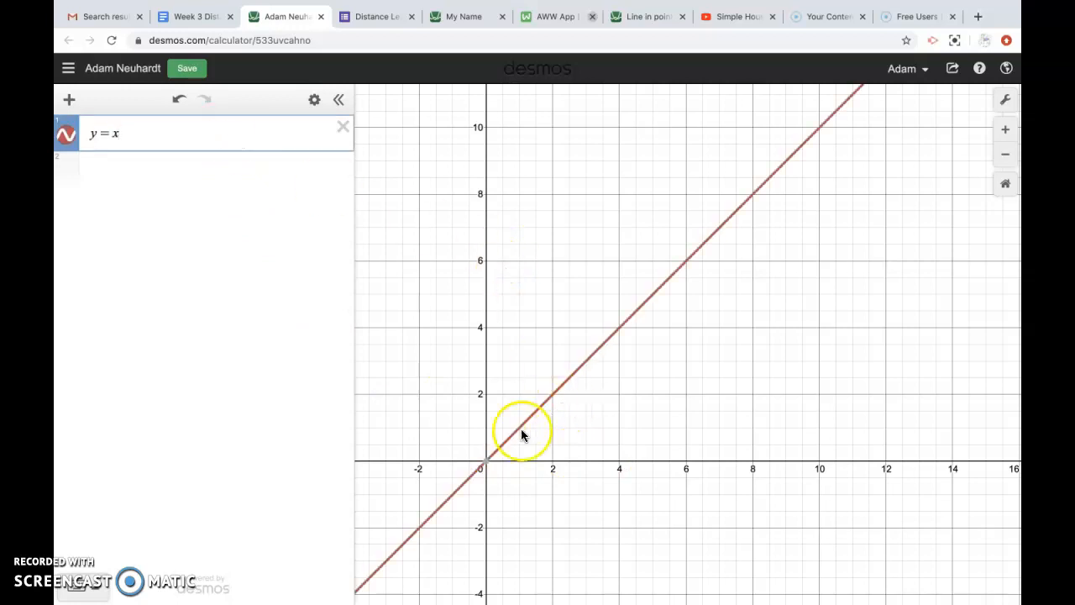
{"action": "mouse_move", "coordinate": [487, 466]}
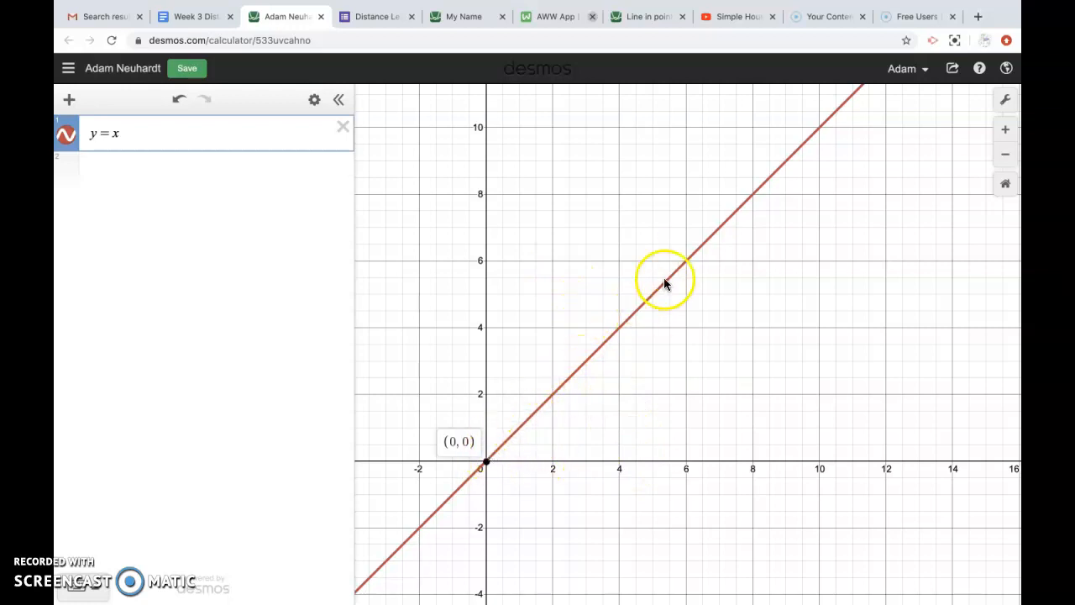
{"action": "left_click", "coordinate": [552, 263]}
{"action": "left_click", "coordinate": [484, 460]}
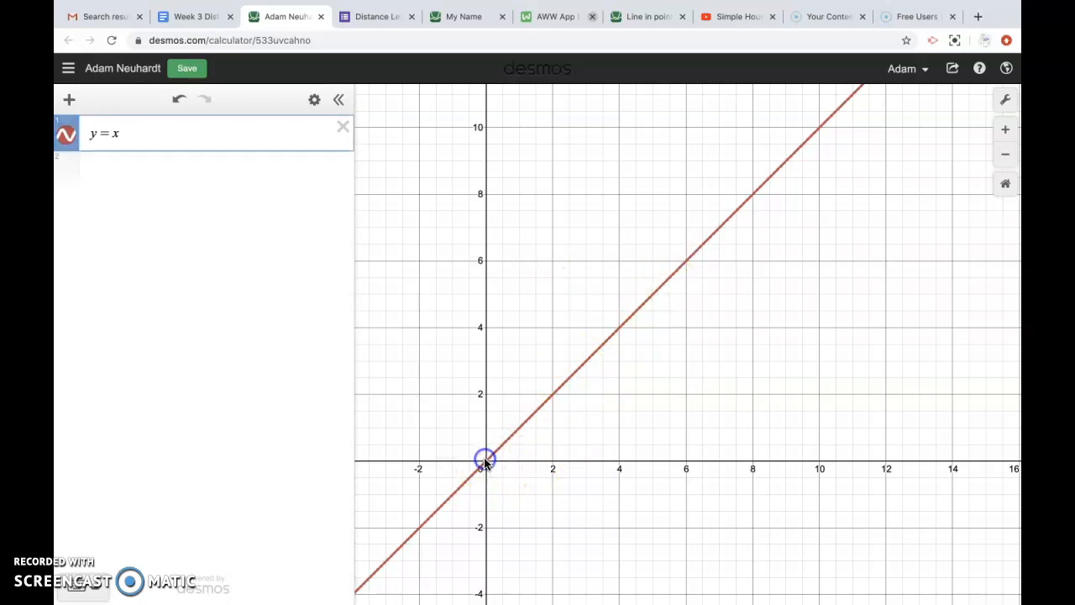
{"action": "left_click", "coordinate": [554, 260]}
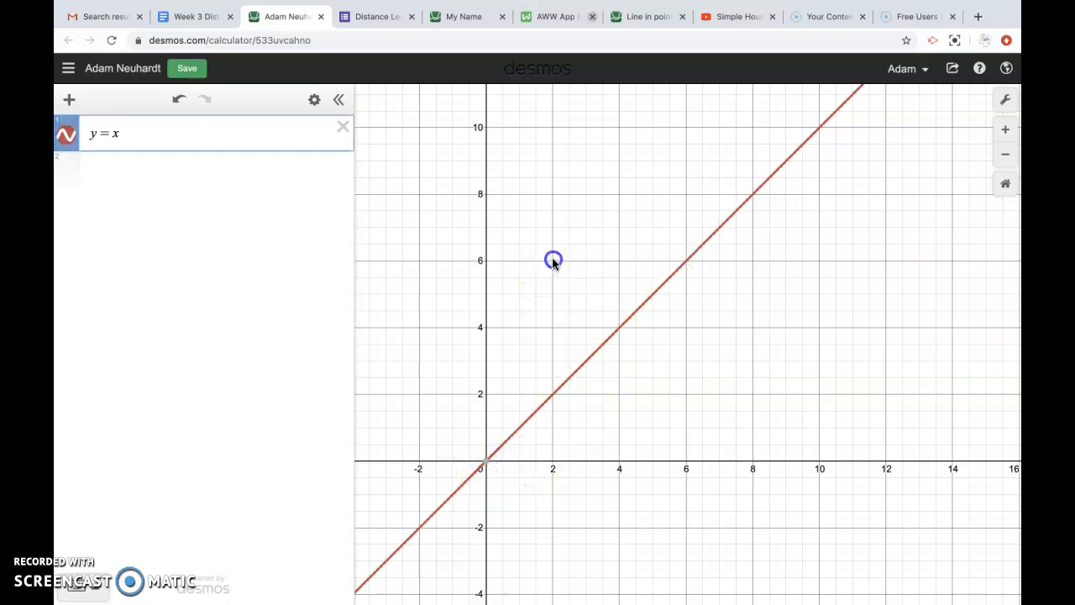
Step: Add a second expression as the point (6, 6), then change it to (2, 6)
{"action": "left_click", "coordinate": [194, 173]}
{"action": "type", "text": "("}
{"action": "type", "text": "6,6"}
{"action": "type", "text": "("}
{"action": "left_click", "coordinate": [231, 205]}
{"action": "key", "text": "BackSpace"}
{"action": "key", "text": "BackSpace"}
{"action": "key", "text": "BackSpace"}
{"action": "type", "text": ", 6"}
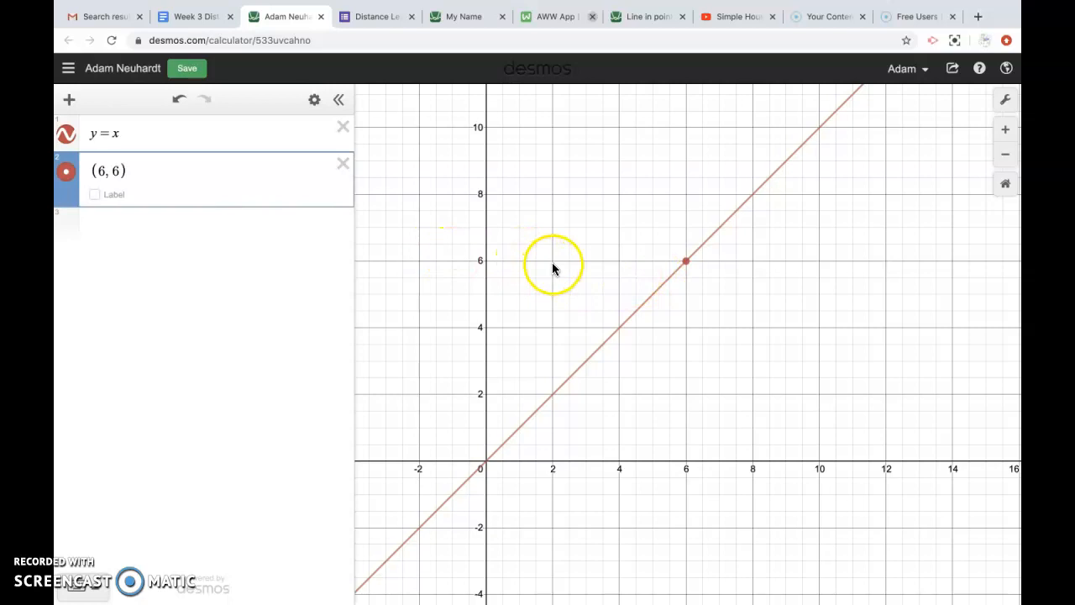
{"action": "double_click", "coordinate": [102, 170]}
{"action": "key", "text": "BackSpace"}
{"action": "type", "text": "2"}
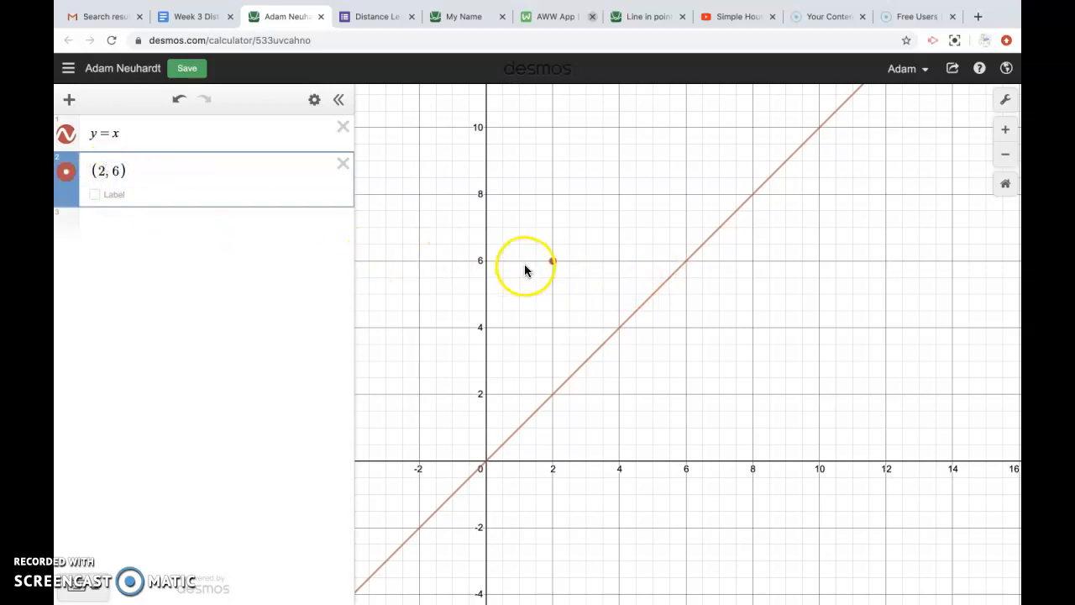
Step: Zoom in to a one-unit grid with the origin at the bottom-left
{"action": "left_click", "coordinate": [483, 461]}
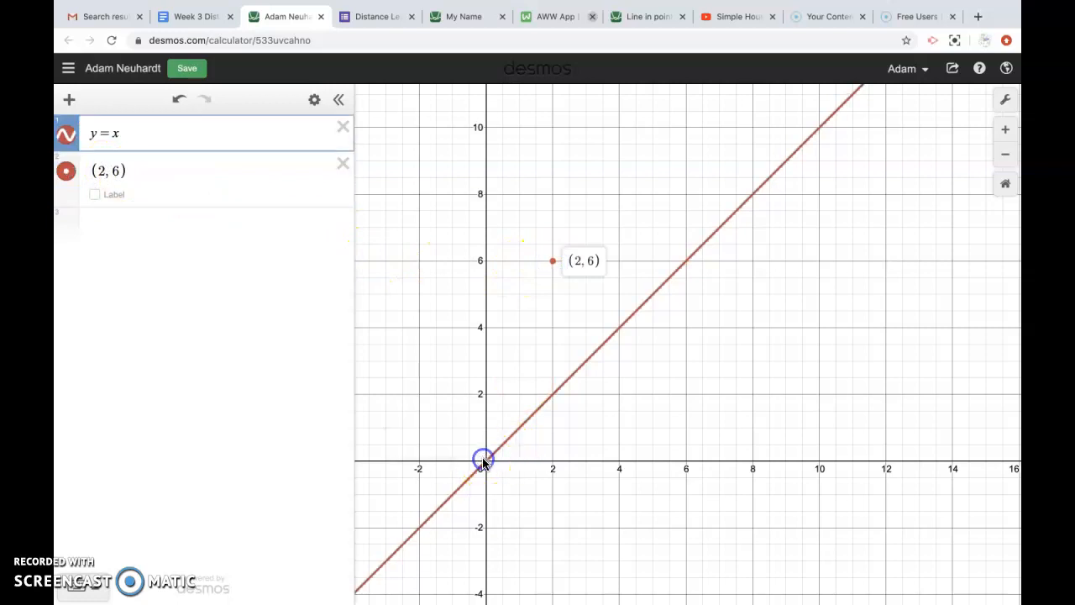
{"action": "left_click", "coordinate": [118, 134]}
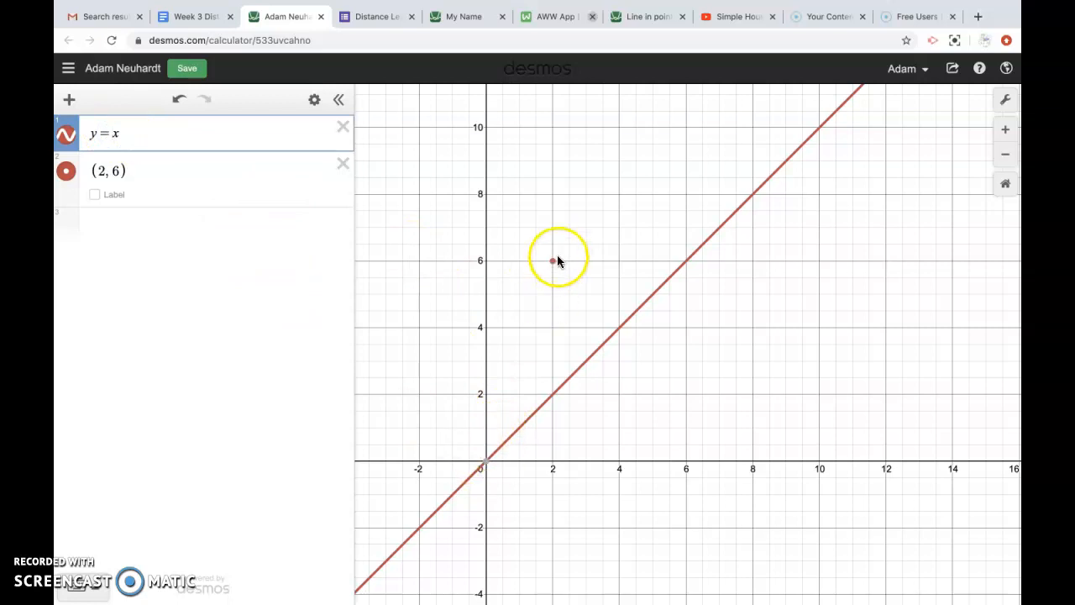
{"action": "mouse_move", "coordinate": [487, 466]}
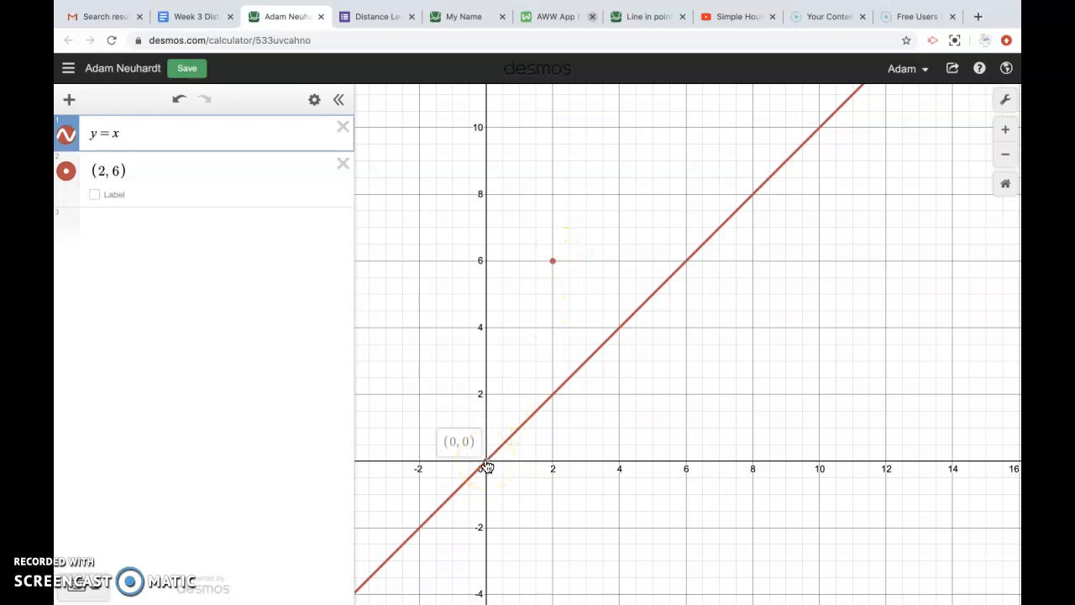
{"action": "left_click", "coordinate": [1006, 130]}
{"action": "left_click_drag", "start_coordinate": [718, 309], "coordinate": [927, 302]}
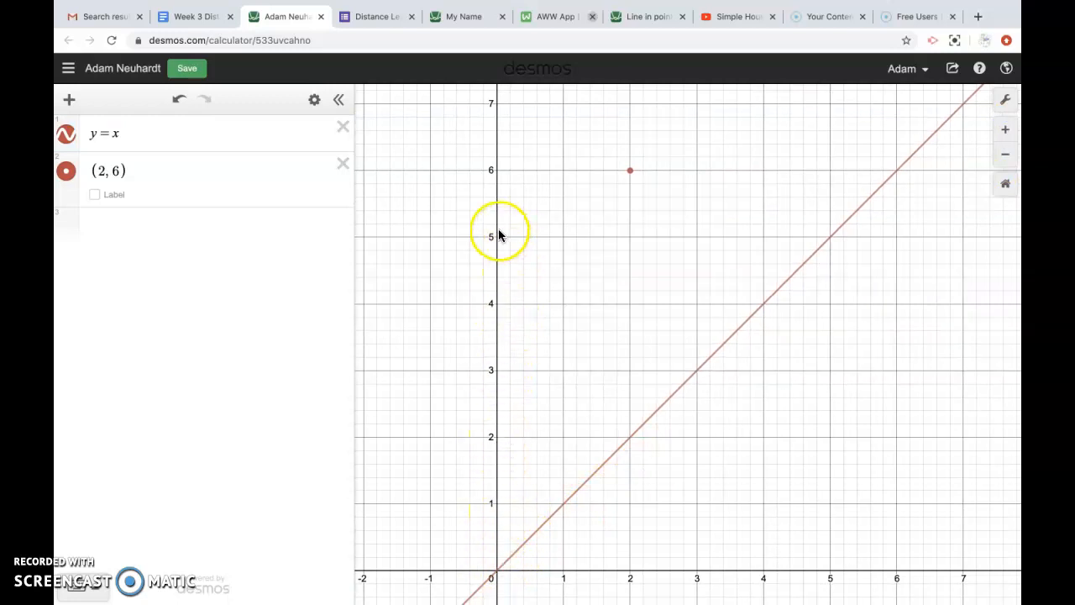
{"action": "left_click", "coordinate": [113, 132]}
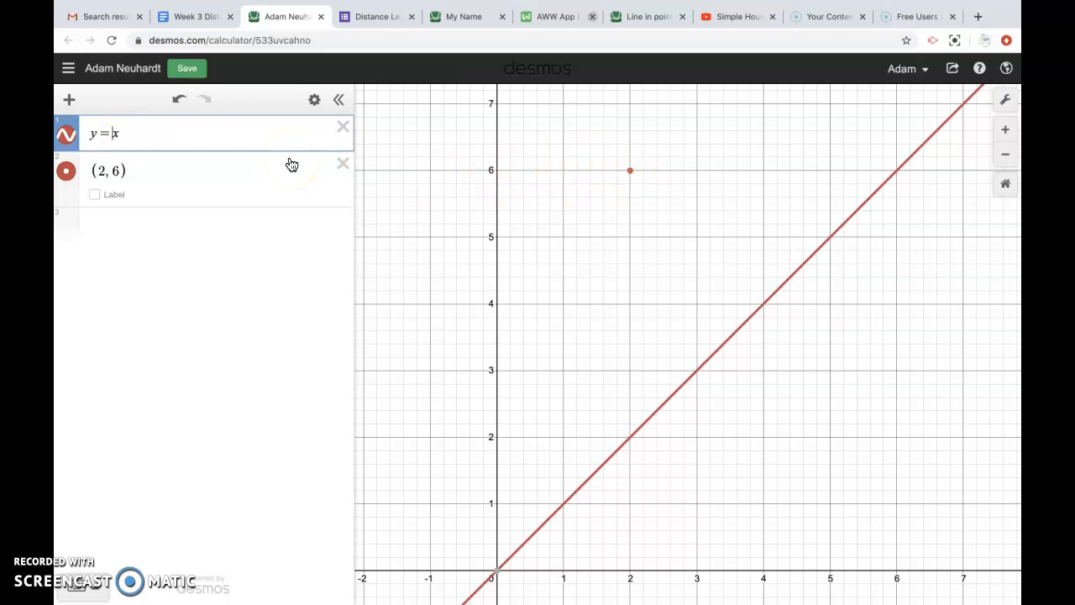
Step: Try a 6/2 slope on the first line, then clear it back to y = x
{"action": "type", "text": "6/3"}
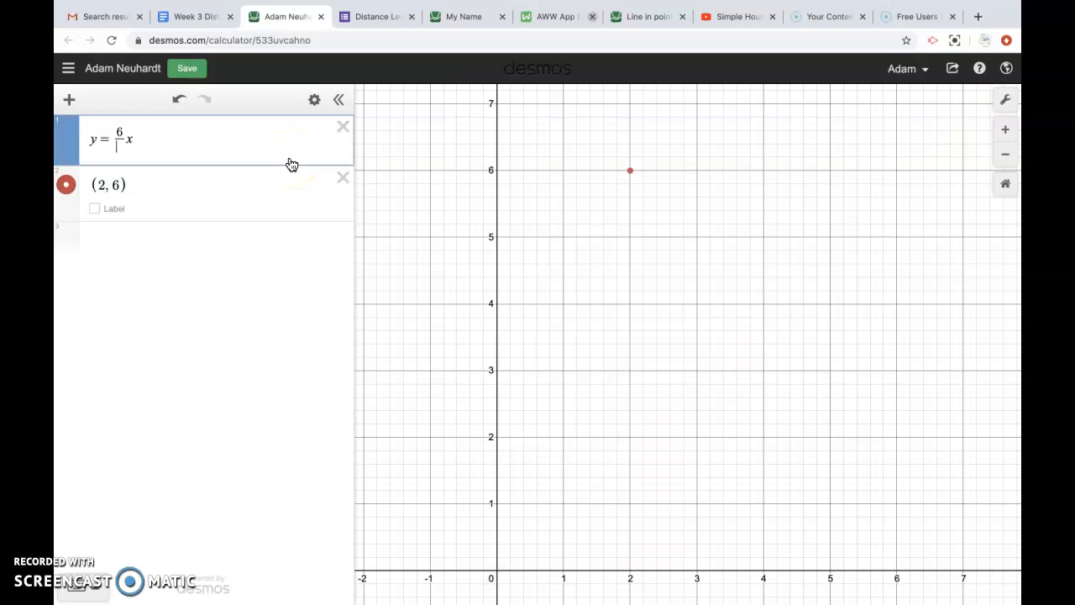
{"action": "key", "text": "BackSpace"}
{"action": "type", "text": "2"}
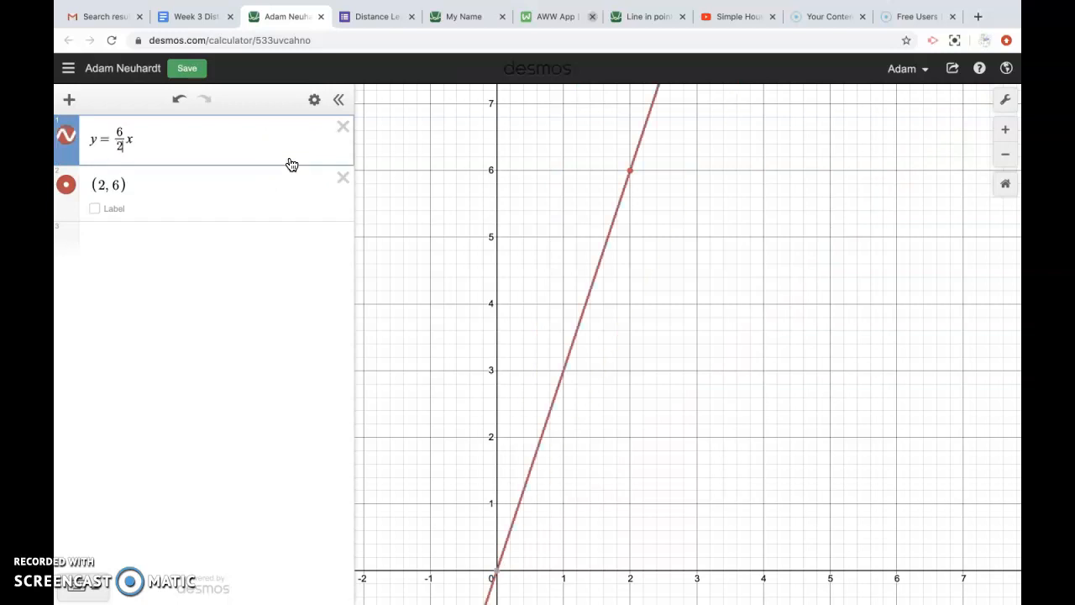
{"action": "left_click", "coordinate": [97, 588]}
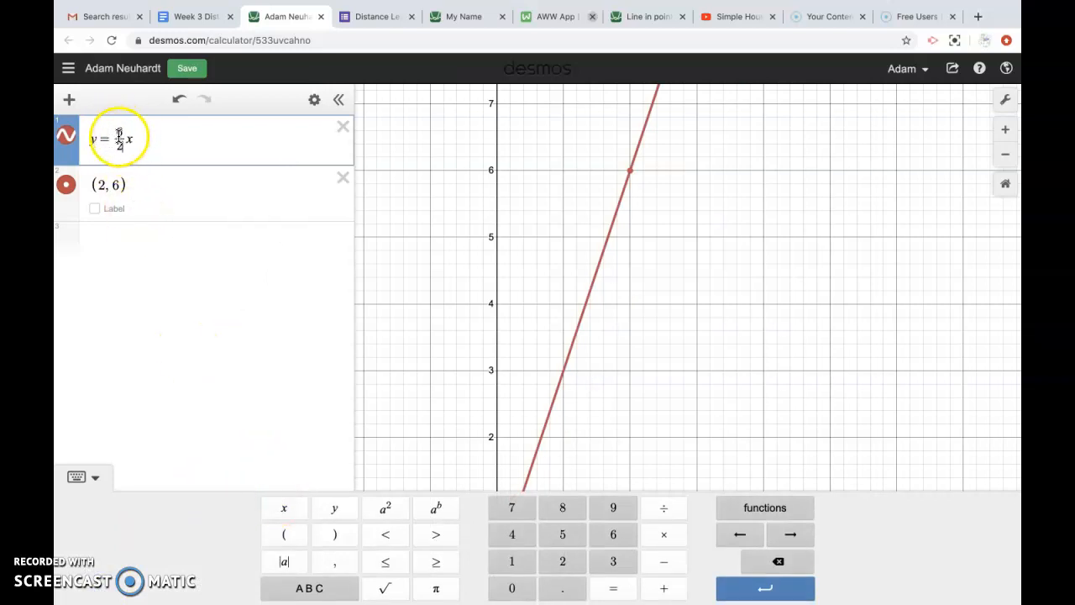
{"action": "left_click", "coordinate": [122, 141]}
{"action": "key", "text": "BackSpace"}
{"action": "key", "text": "BackSpace"}
{"action": "key", "text": "BackSpace"}
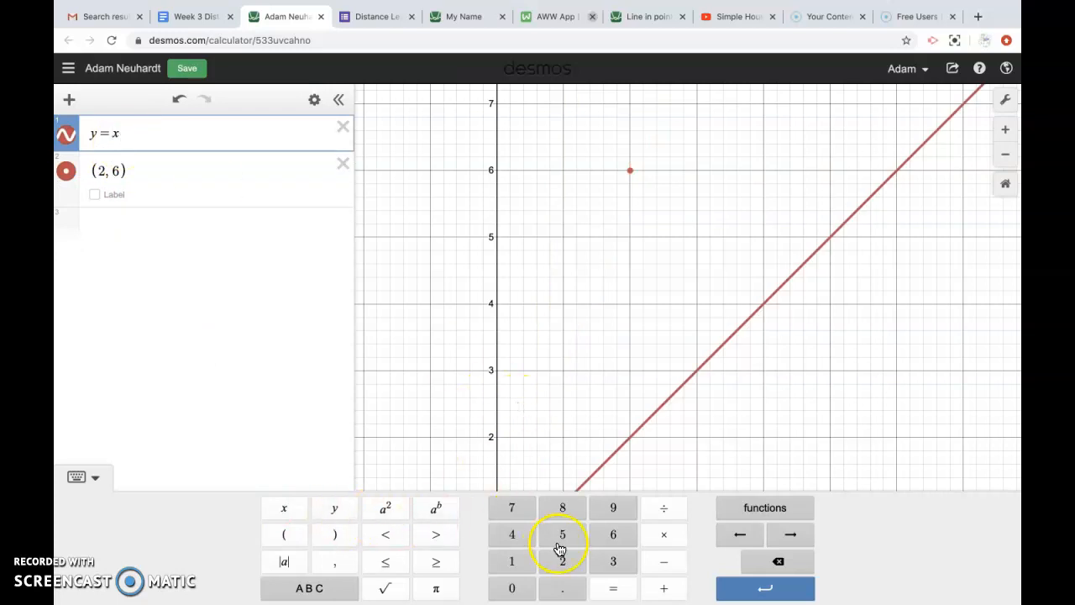
Step: Build the 6/2 slope with the keypad fraction so the line reads y = 6/2 x
{"action": "left_click", "coordinate": [661, 521]}
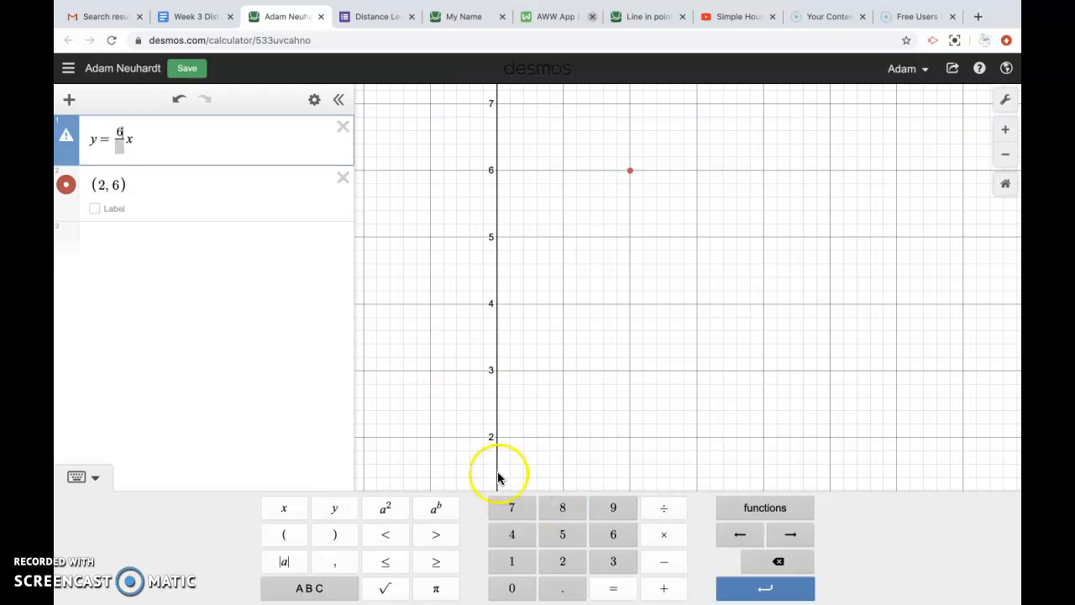
{"action": "type", "text": "2"}
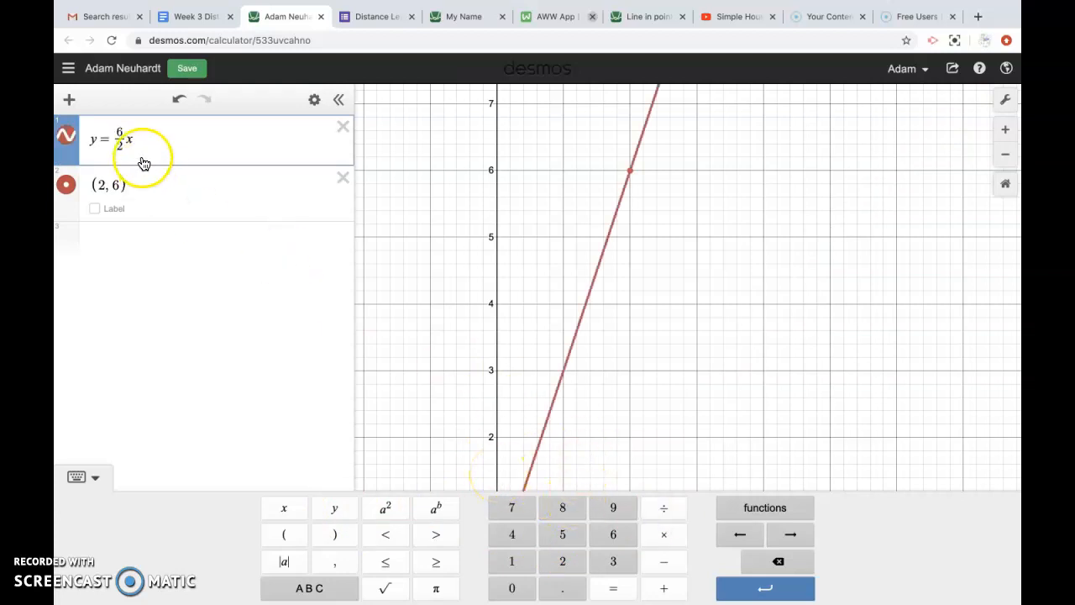
{"action": "key", "text": "BackSpace"}
{"action": "key", "text": "BackSpace"}
{"action": "key", "text": "BackSpace"}
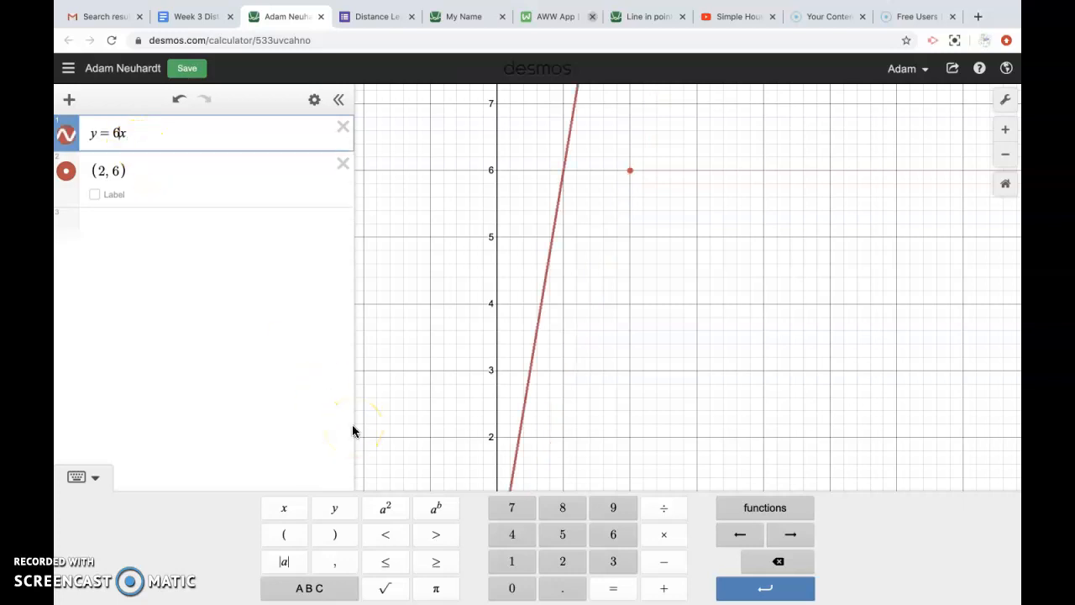
{"action": "type", "text": "3"}
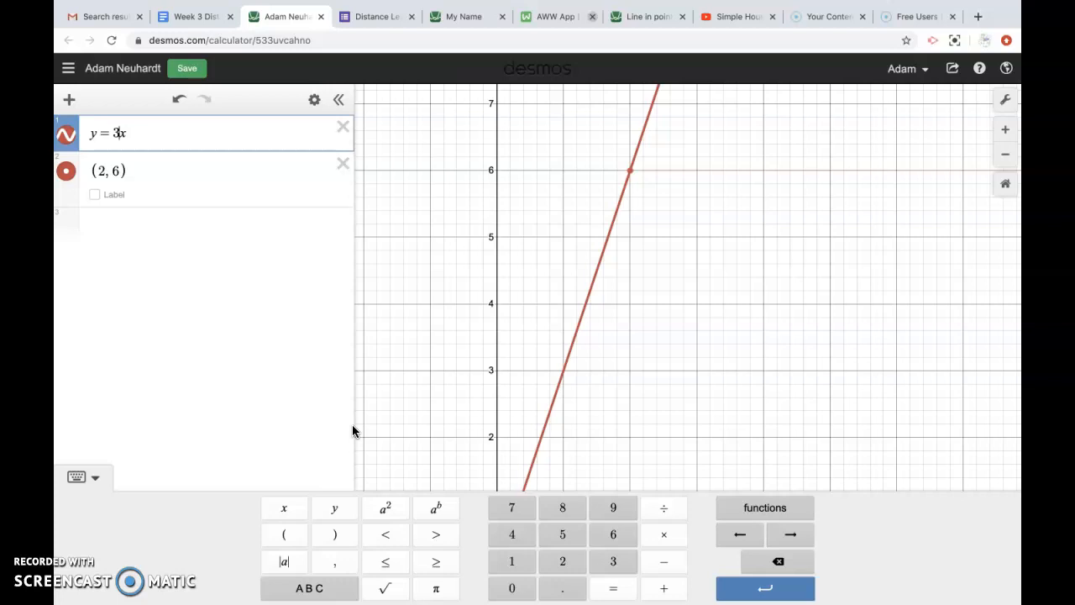
{"action": "key", "text": "BackSpace"}
{"action": "type", "text": "6/2"}
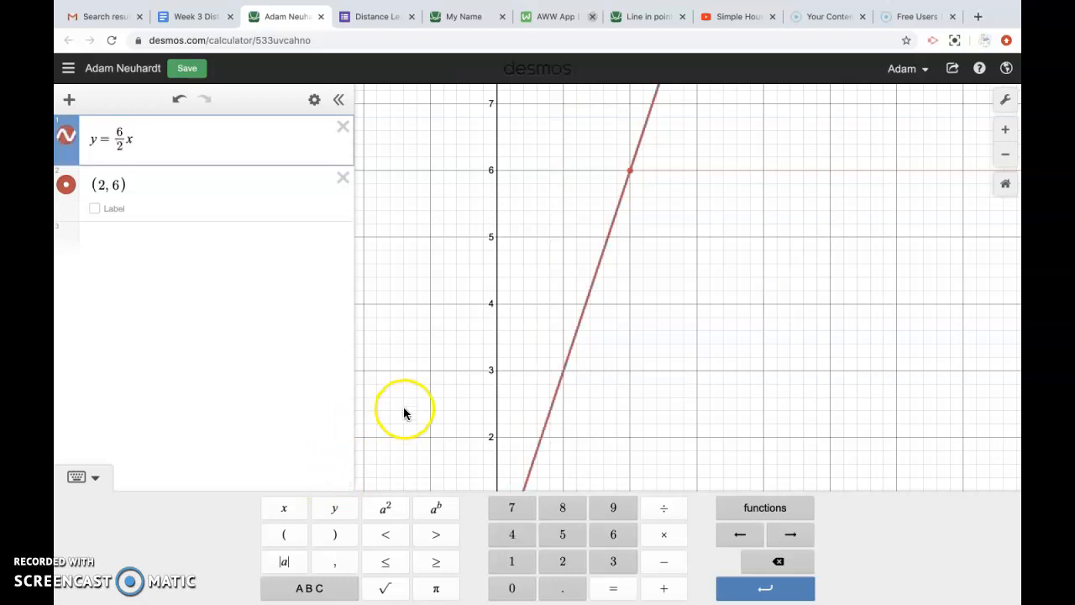
{"action": "left_click_drag", "start_coordinate": [405, 410], "coordinate": [384, 340]}
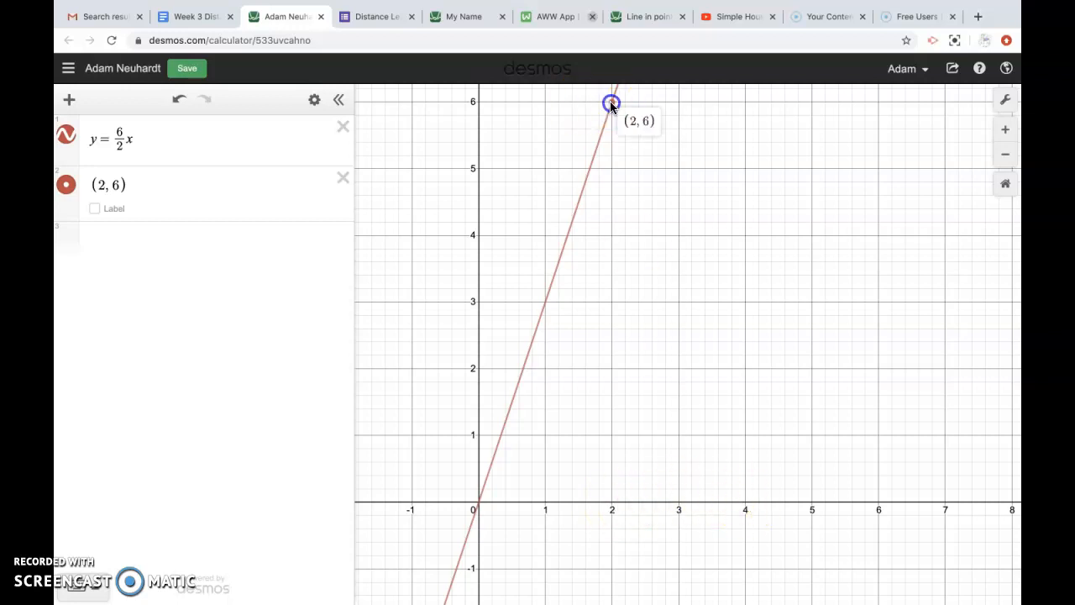
Step: Change the point from (2, 6) to (4, 0) on the x-axis
{"action": "left_click_drag", "start_coordinate": [621, 175], "coordinate": [616, 233]}
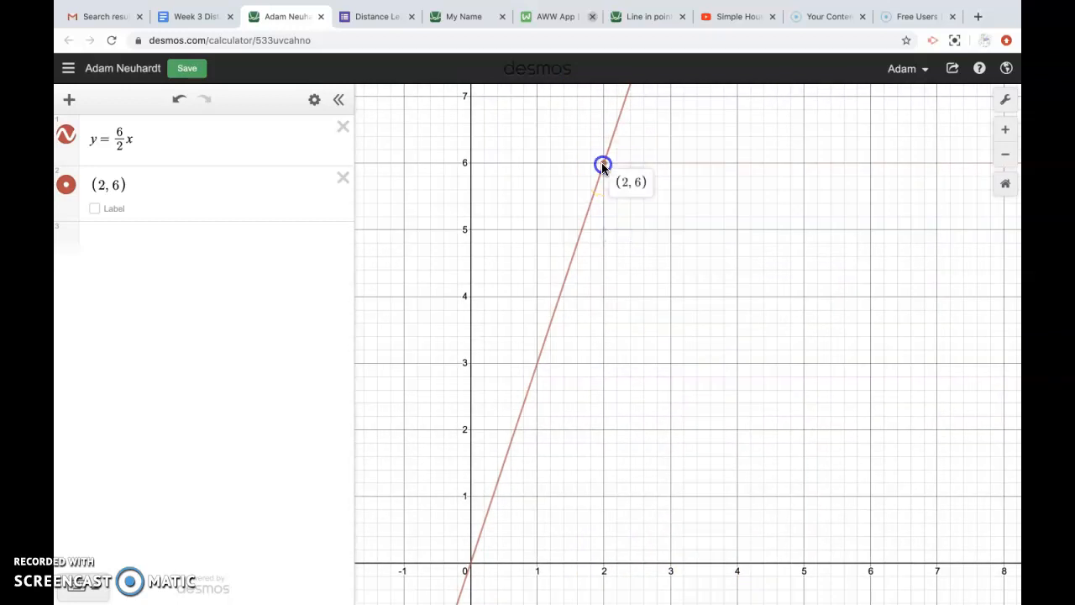
{"action": "left_click", "coordinate": [736, 566]}
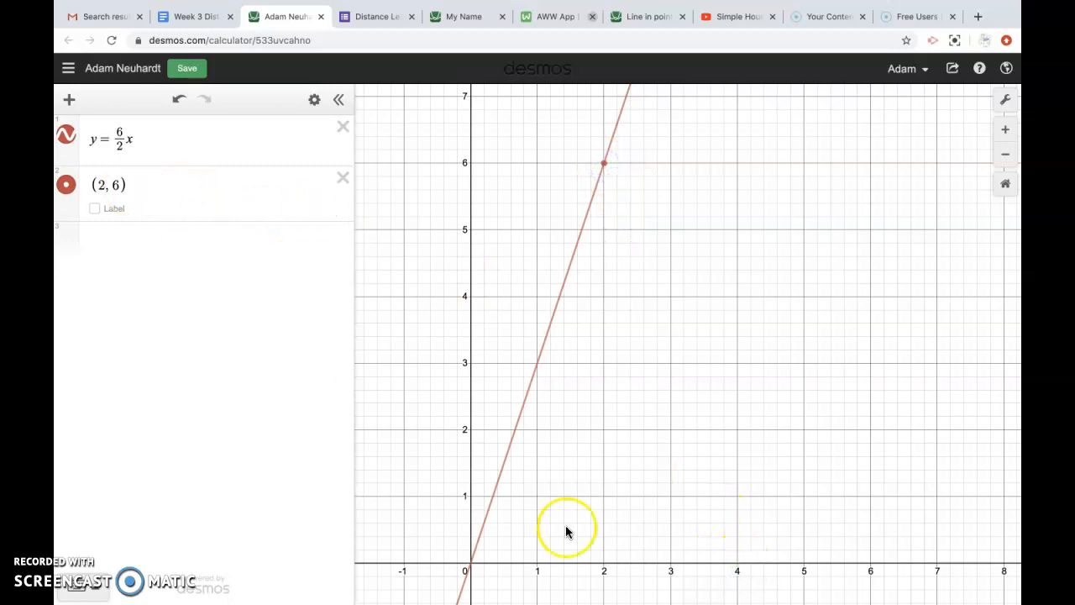
{"action": "left_click", "coordinate": [103, 183]}
{"action": "key", "text": "BackSpace"}
{"action": "type", "text": "0"}
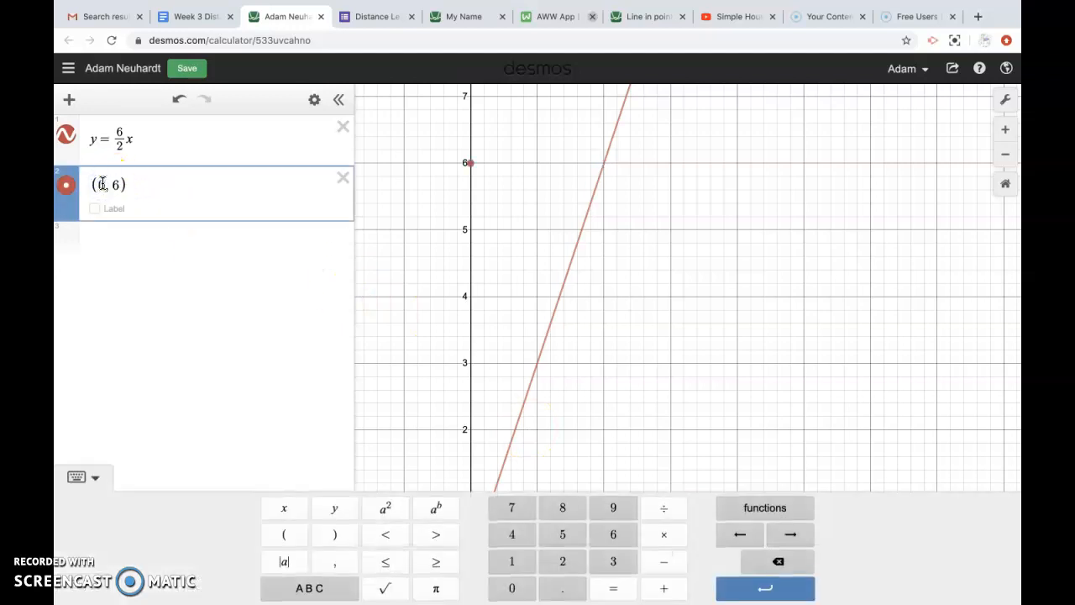
{"action": "left_click", "coordinate": [120, 184]}
{"action": "key", "text": "BackSpace"}
{"action": "type", "text": "4"}
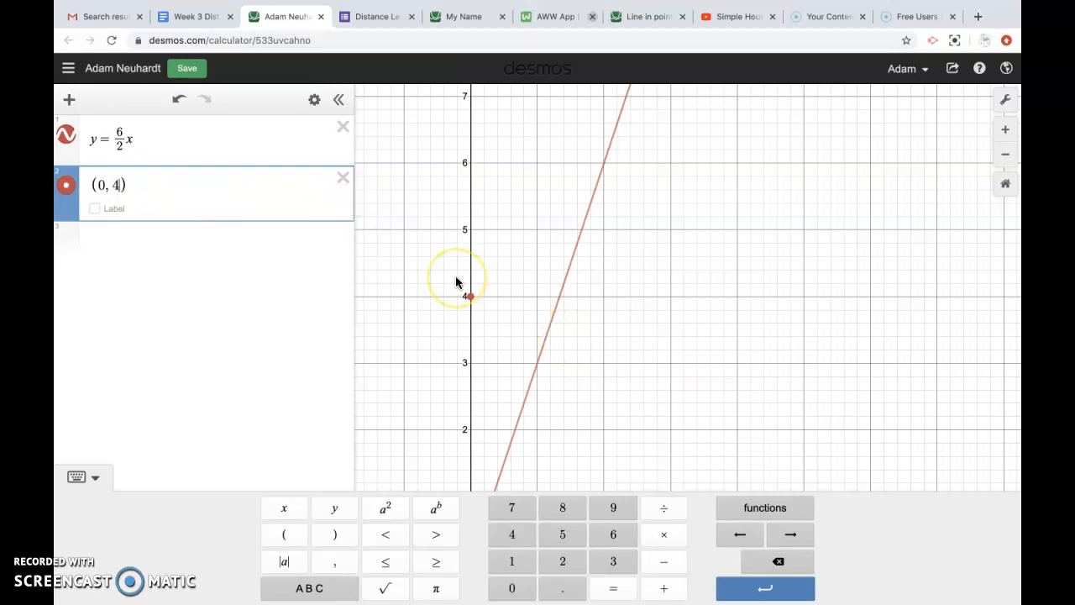
{"action": "key", "text": "BackSpace"}
{"action": "key", "text": "BackSpace"}
{"action": "type", "text": "4,"}
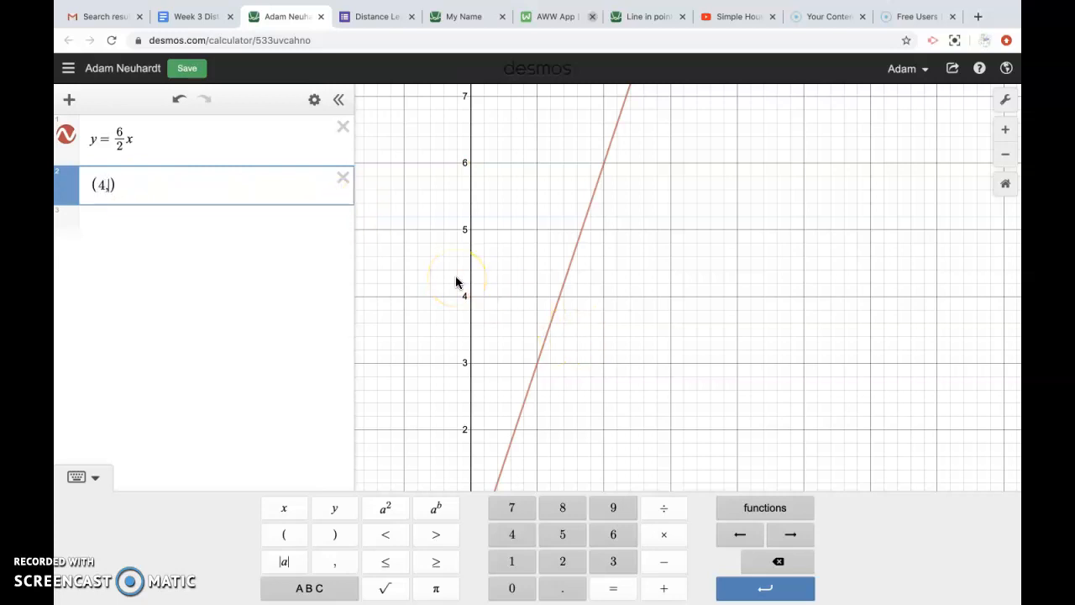
{"action": "type", "text": "0"}
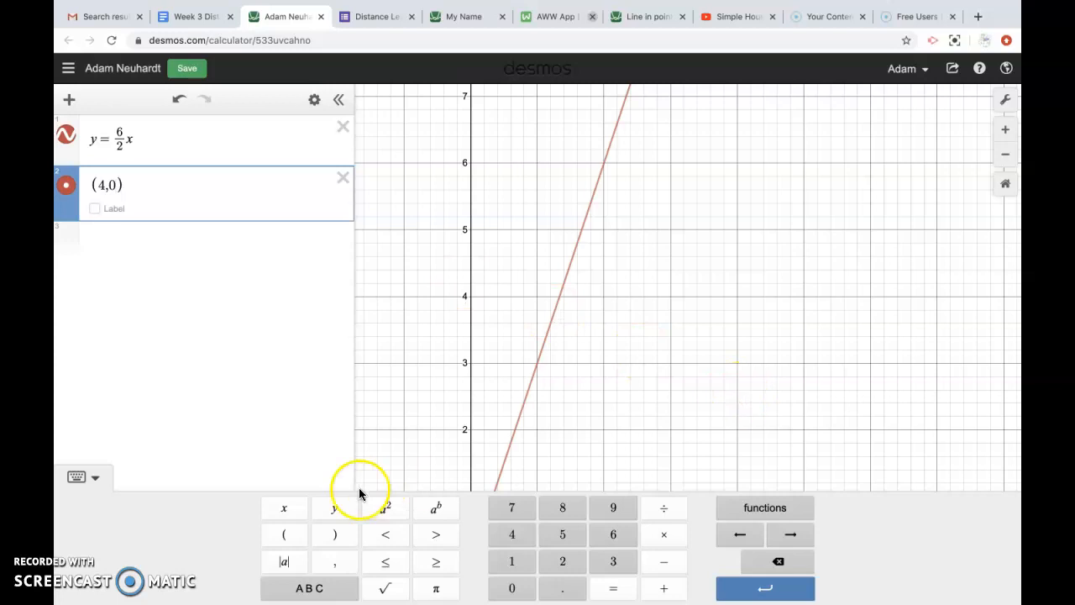
{"action": "left_click", "coordinate": [95, 476]}
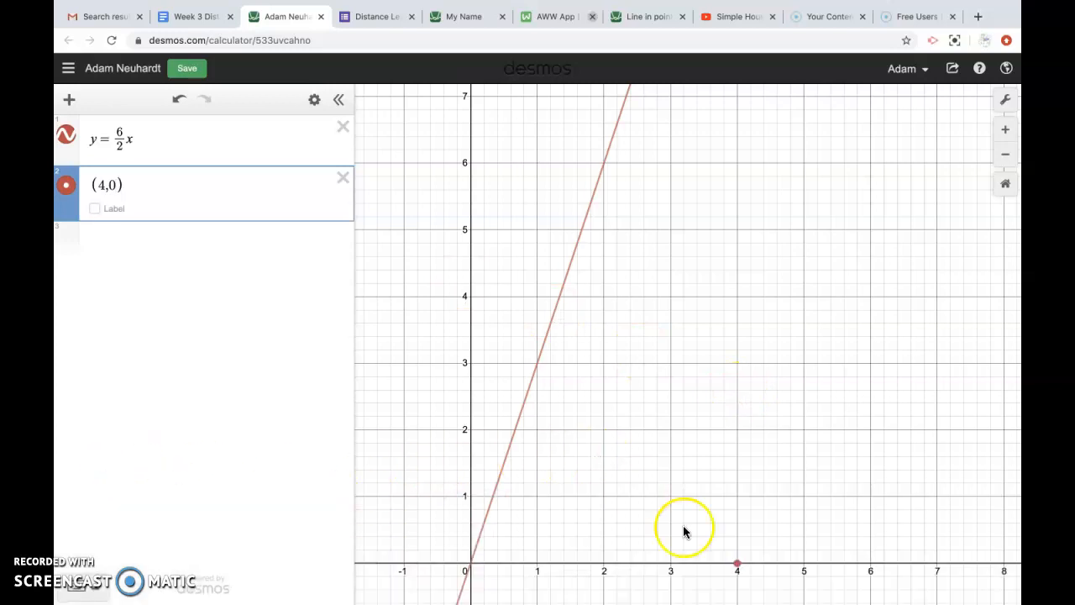
{"action": "left_click", "coordinate": [737, 564]}
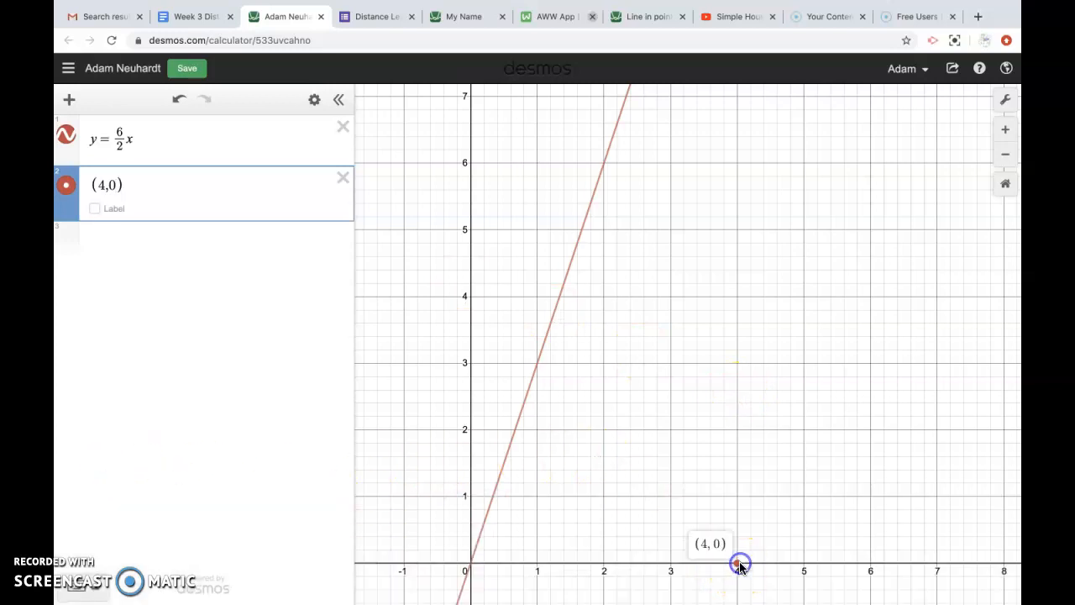
Step: Trace the y = 6/2 x line to confirm it passes through (2, 6)
{"action": "left_click", "coordinate": [603, 166]}
{"action": "left_click_drag", "start_coordinate": [603, 166], "coordinate": [604, 165]}
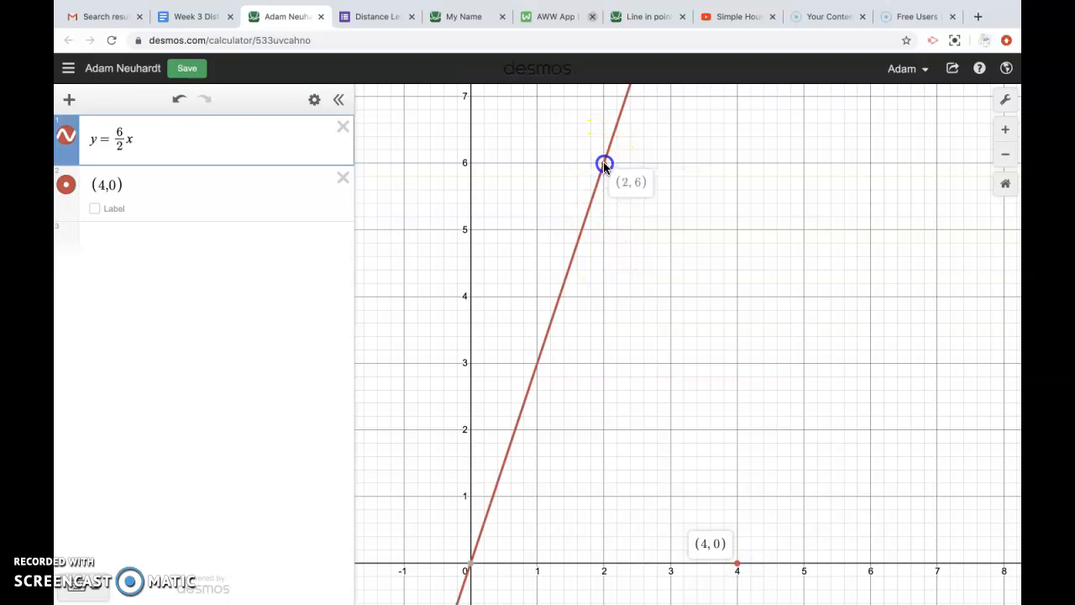
{"action": "left_click", "coordinate": [604, 165]}
{"action": "left_click", "coordinate": [604, 164]}
{"action": "left_click", "coordinate": [604, 164]}
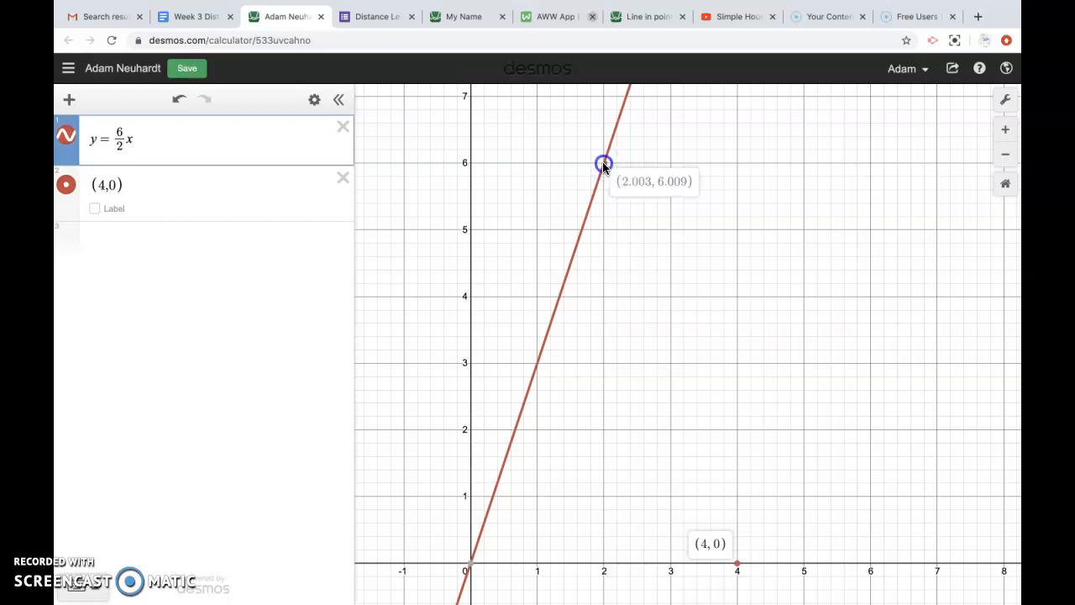
{"action": "left_click", "coordinate": [602, 164]}
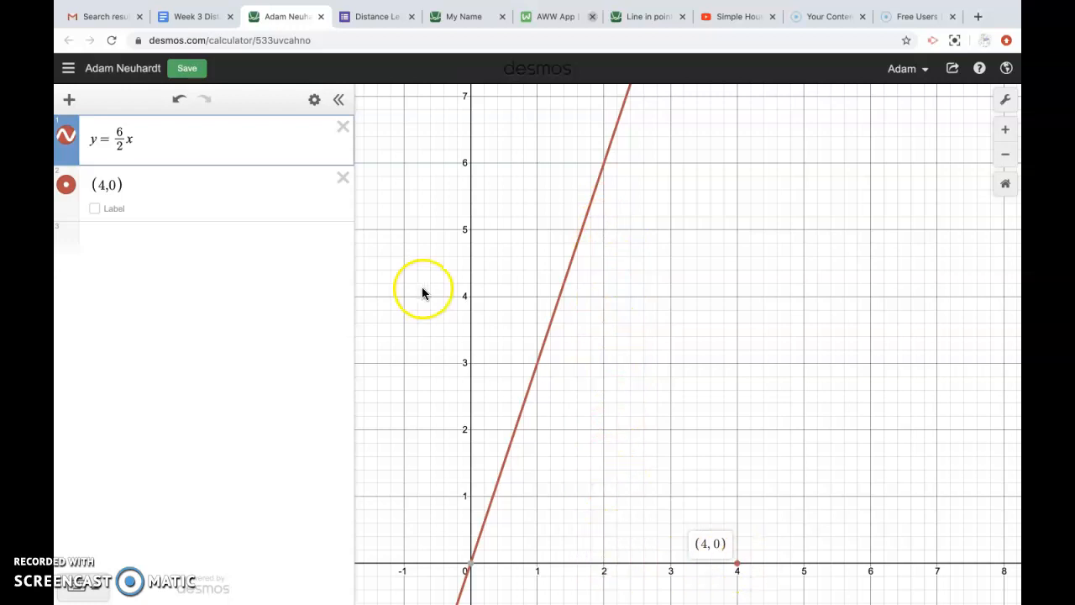
{"action": "left_click", "coordinate": [156, 138]}
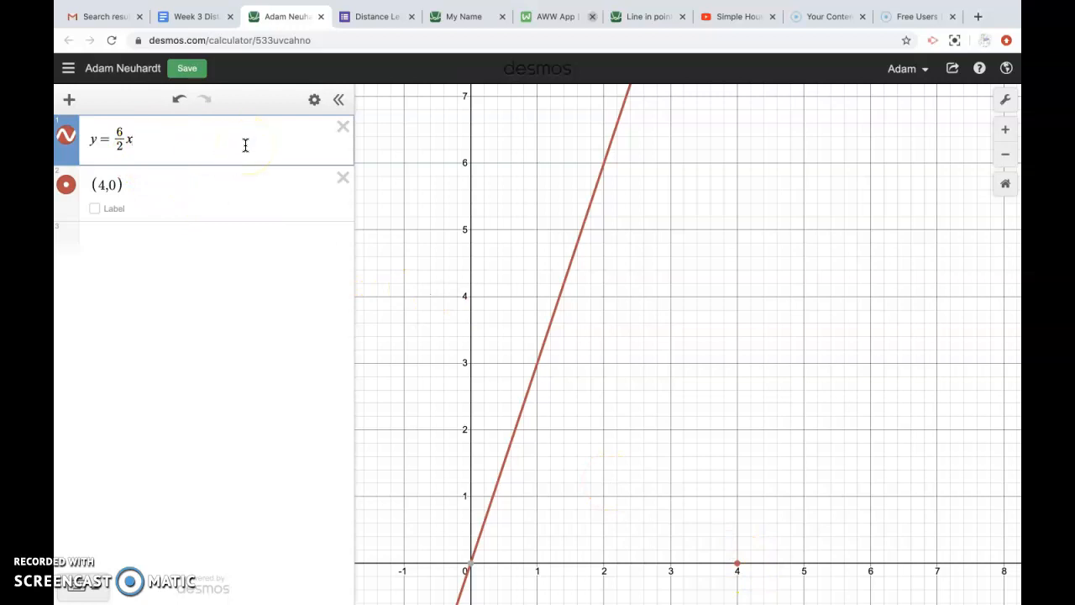
{"action": "left_click", "coordinate": [314, 100]}
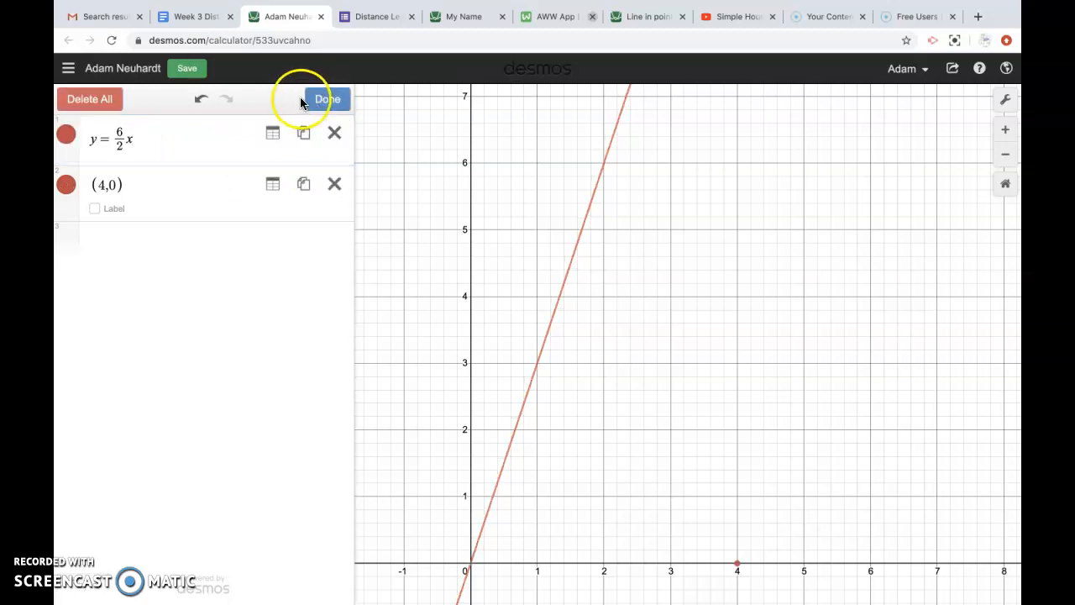
{"action": "left_click", "coordinate": [321, 100]}
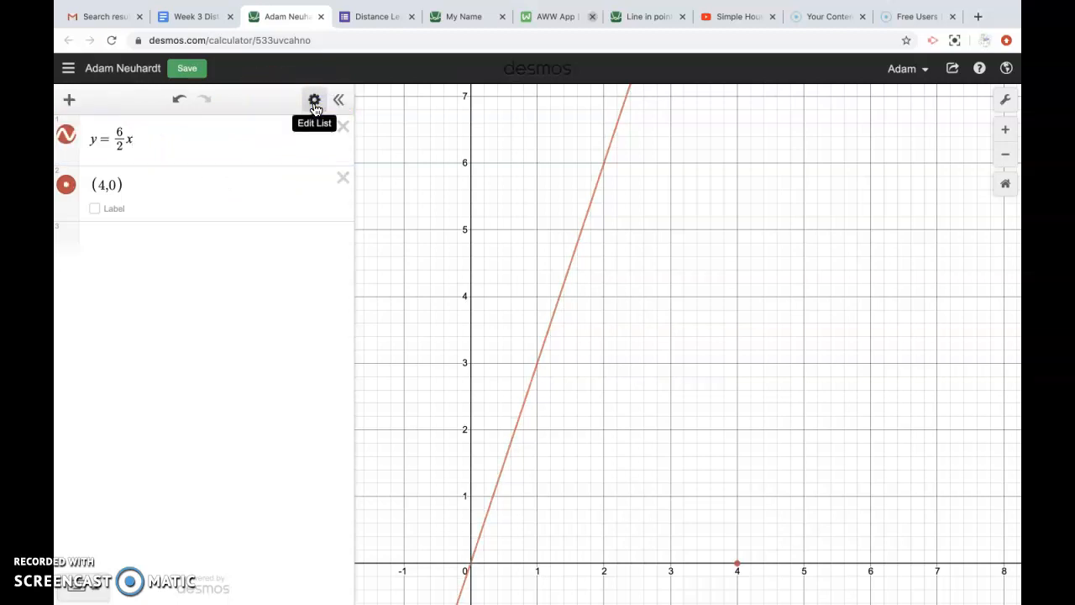
{"action": "left_click", "coordinate": [315, 103]}
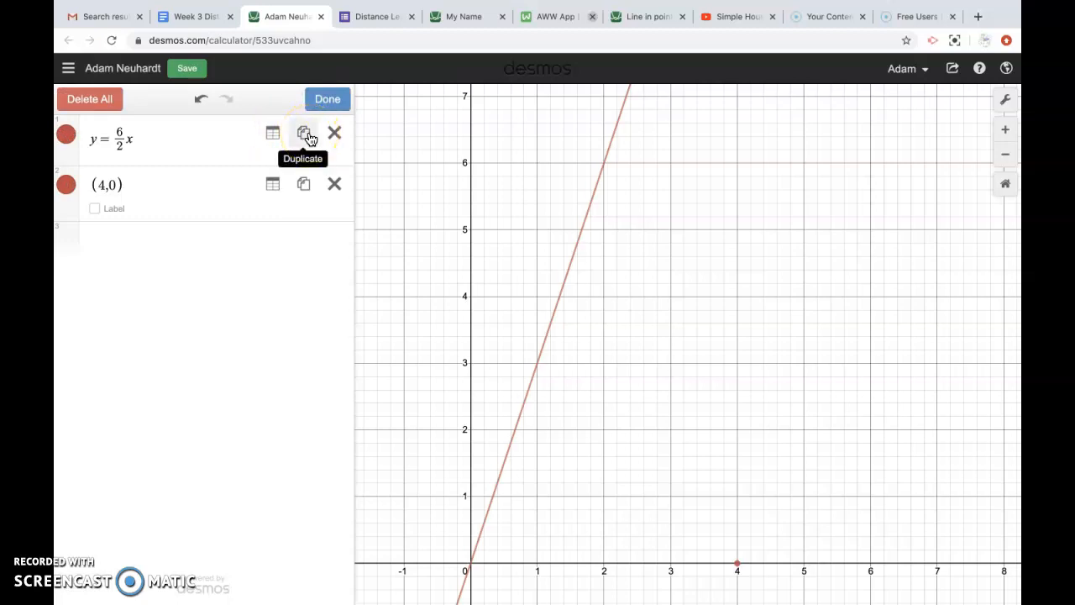
{"action": "left_click", "coordinate": [307, 135]}
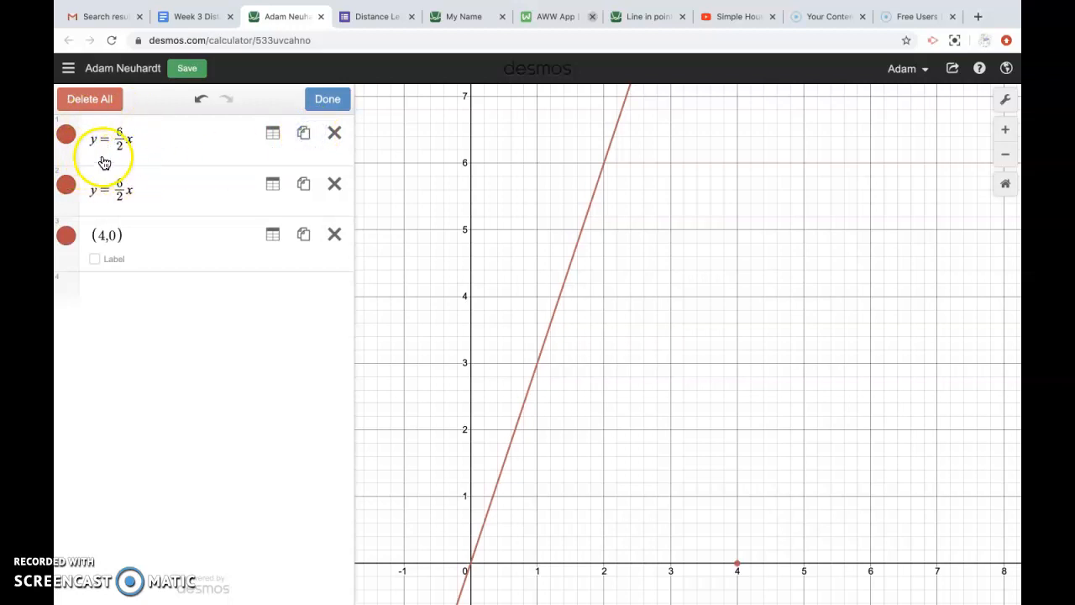
{"action": "left_click", "coordinate": [147, 151]}
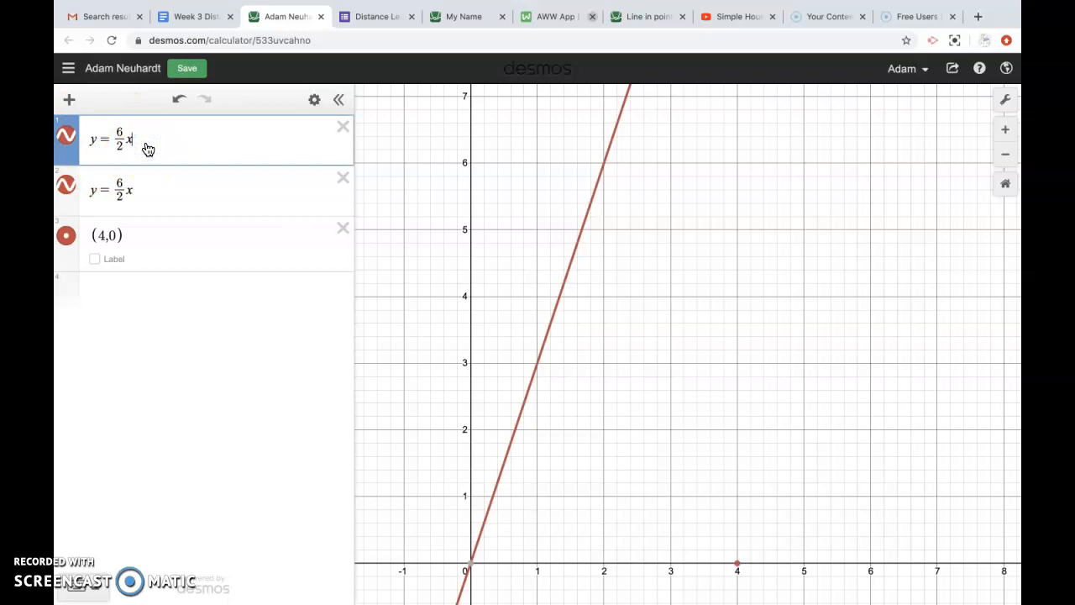
{"action": "type", "text": "+0"}
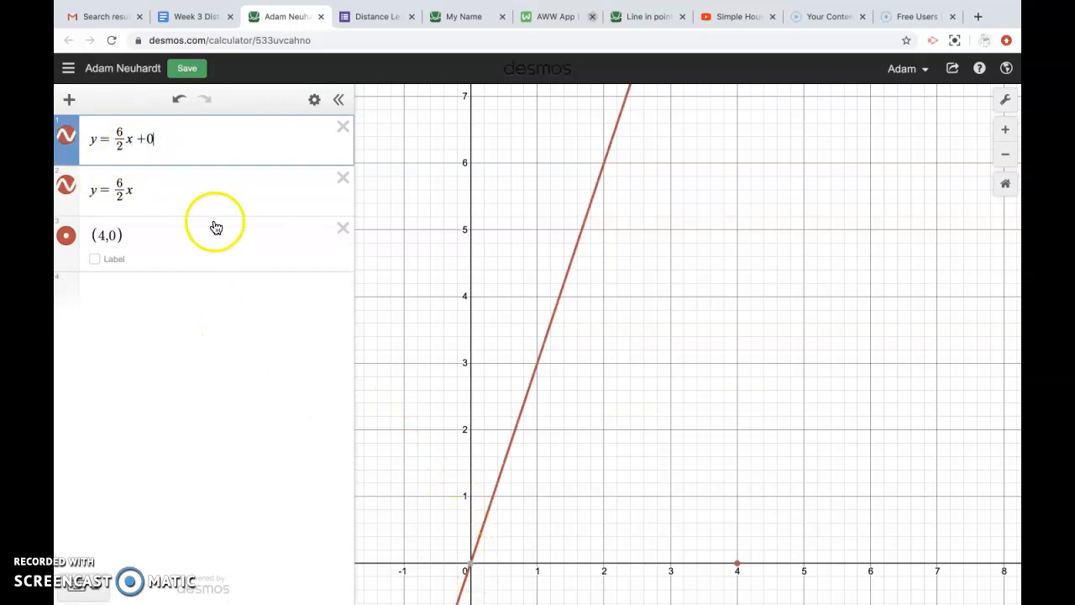
{"action": "left_click", "coordinate": [184, 189]}
{"action": "type", "text": "+0"}
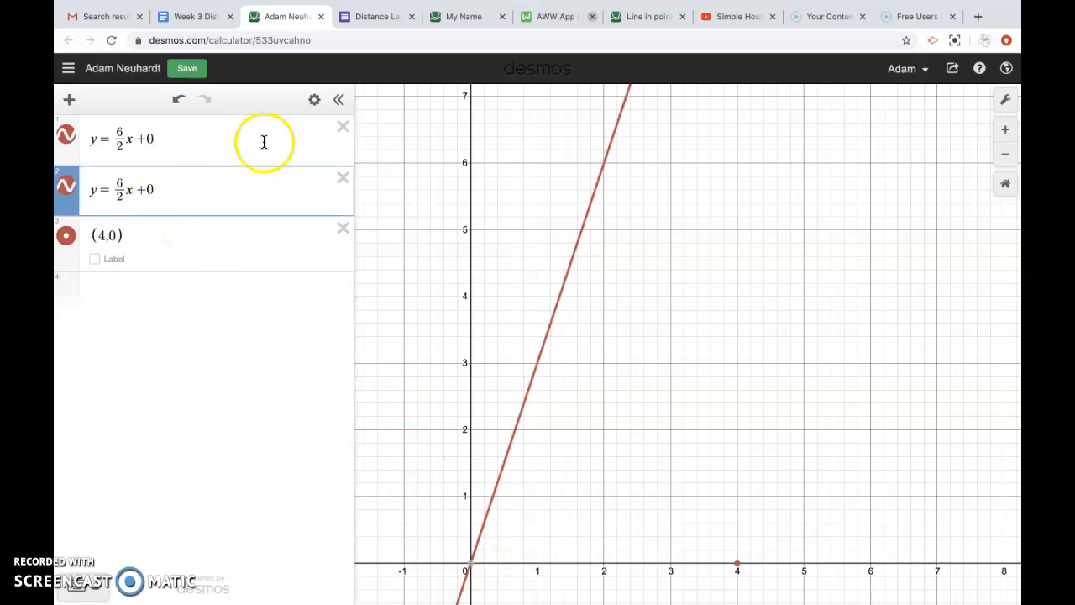
{"action": "left_click", "coordinate": [314, 100]}
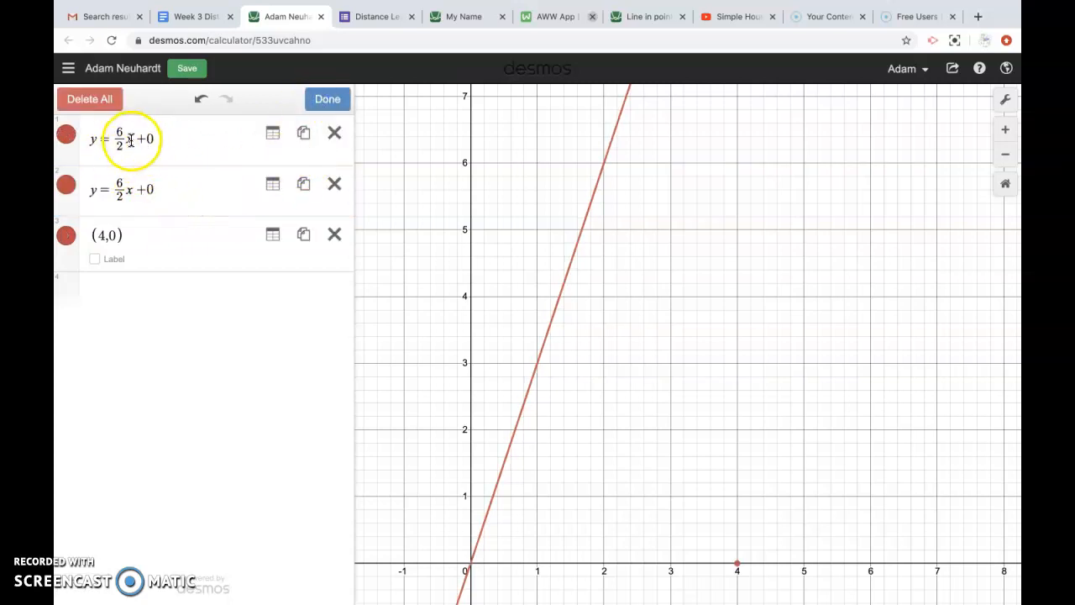
{"action": "left_click", "coordinate": [336, 100]}
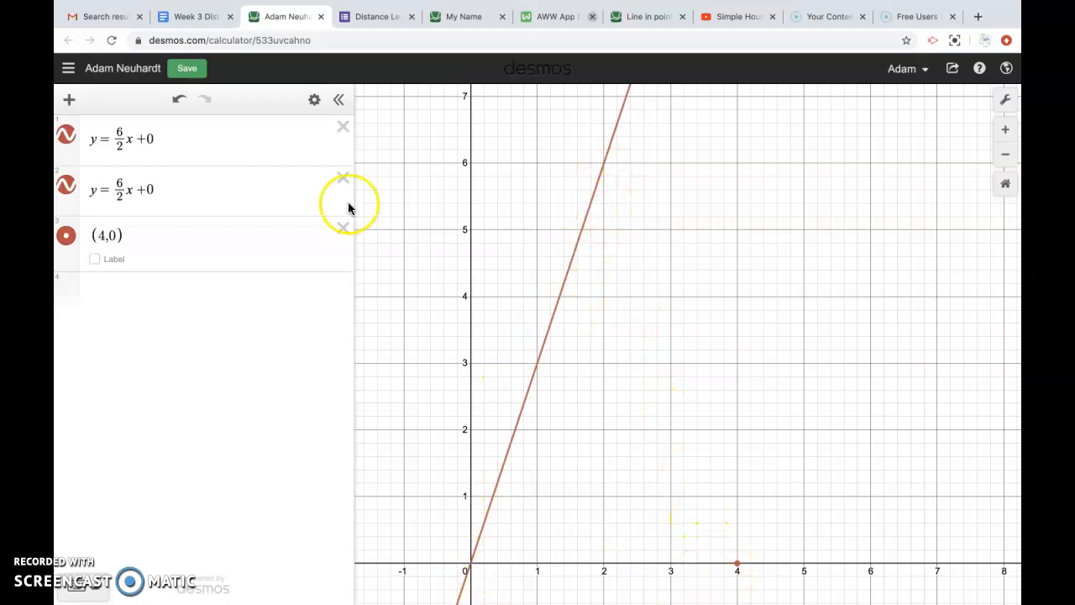
Step: Make the second line's slope −6/2 and delete its 0 intercept
{"action": "left_click", "coordinate": [113, 187]}
{"action": "type", "text": "-"}
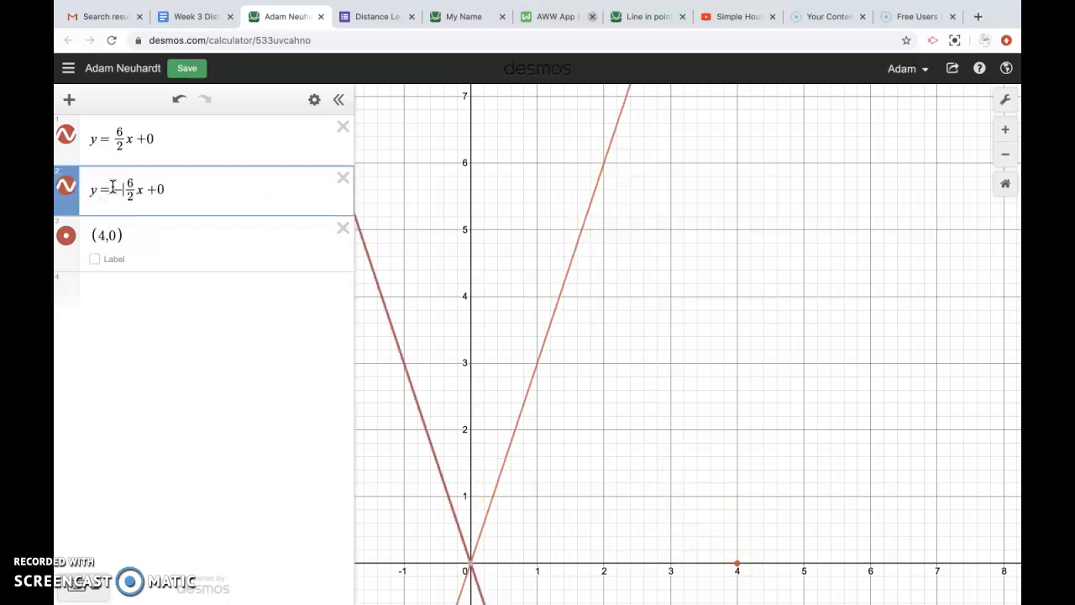
{"action": "left_click", "coordinate": [169, 195]}
{"action": "key", "text": "BackSpace"}
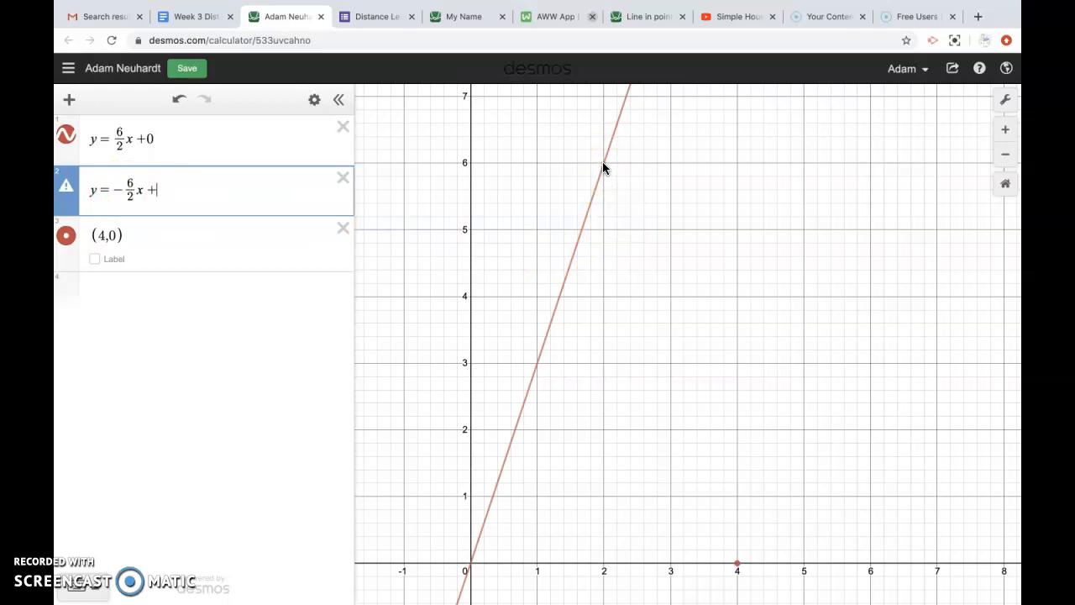
Step: Pan the graph to show y values up to 12 and check the point (2, 6)
{"action": "mouse_move", "coordinate": [624, 383]}
{"action": "left_mouse_down"}
{"action": "mouse_move", "coordinate": [644, 382]}
{"action": "mouse_move", "coordinate": [625, 529]}
{"action": "left_mouse_up"}
{"action": "left_click_drag", "start_coordinate": [644, 348], "coordinate": [644, 475]}
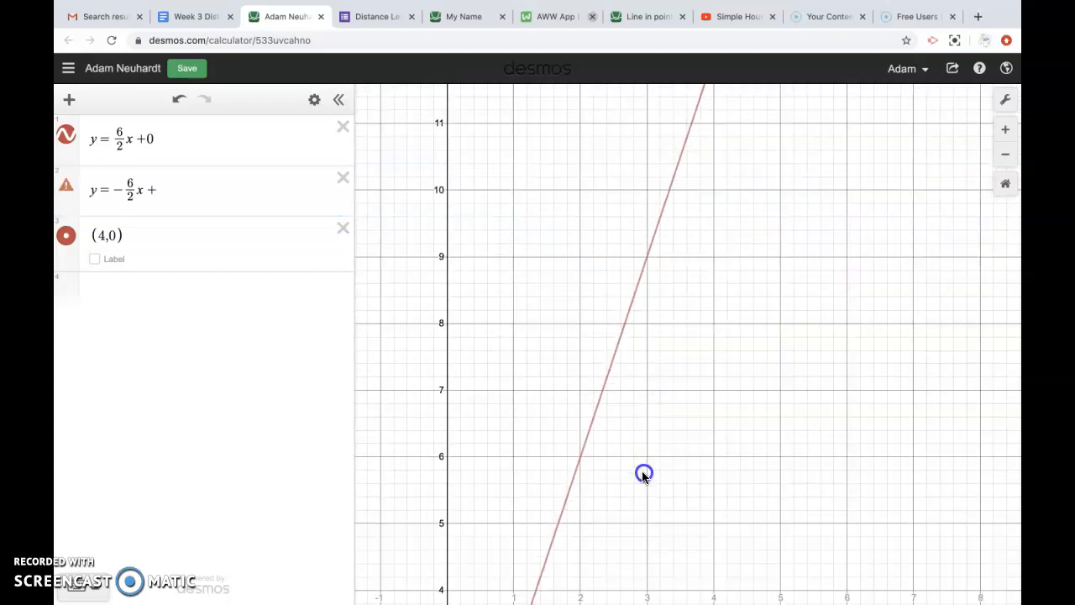
{"action": "left_click_drag", "start_coordinate": [637, 405], "coordinate": [694, 459]}
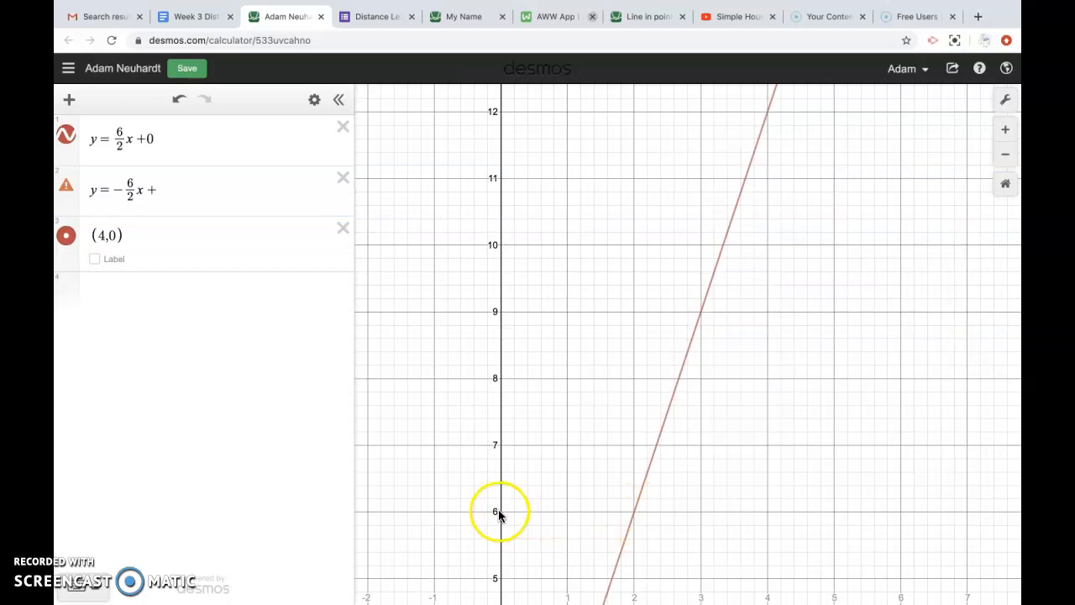
{"action": "left_click", "coordinate": [499, 116]}
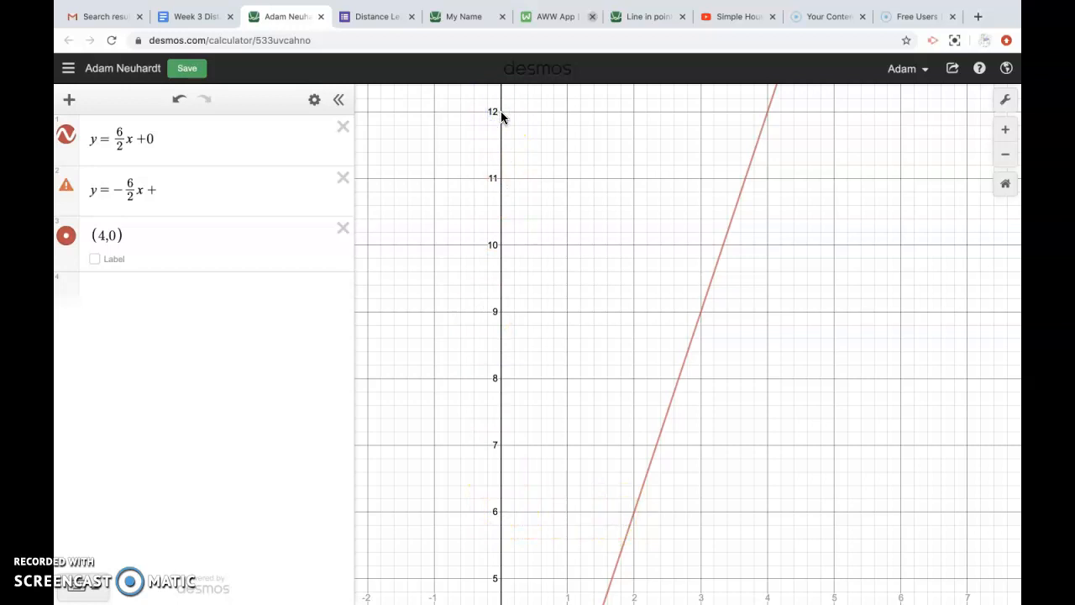
{"action": "left_click", "coordinate": [633, 509]}
{"action": "left_click_drag", "start_coordinate": [672, 533], "coordinate": [654, 378]}
{"action": "left_click_drag", "start_coordinate": [686, 445], "coordinate": [670, 355]}
{"action": "left_click_drag", "start_coordinate": [696, 415], "coordinate": [648, 423]}
{"action": "left_click_drag", "start_coordinate": [471, 219], "coordinate": [480, 303]}
{"action": "left_click_drag", "start_coordinate": [468, 132], "coordinate": [468, 139]}
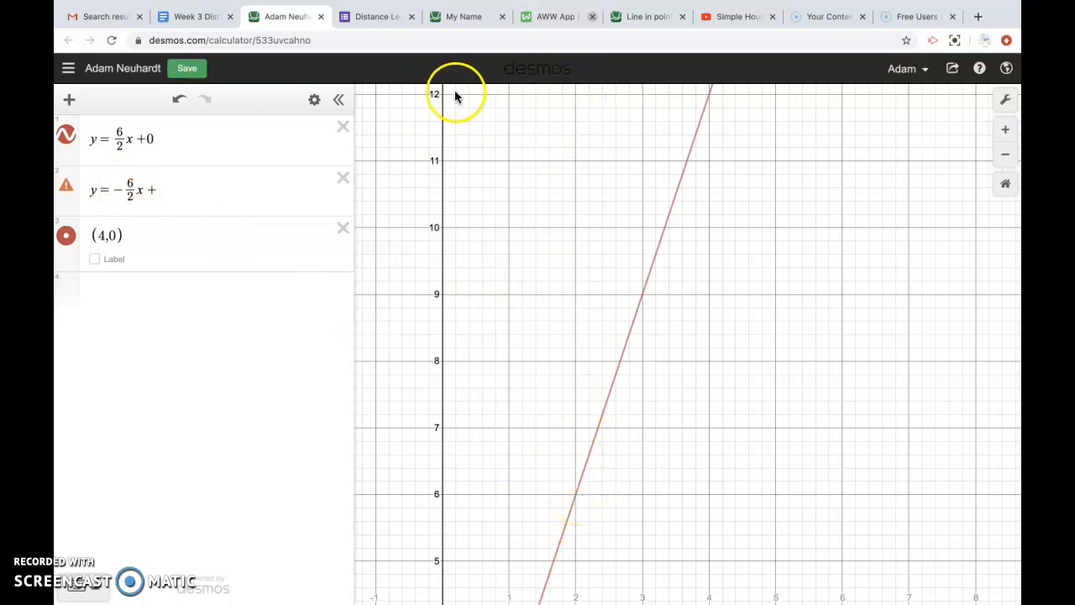
{"action": "left_click", "coordinate": [197, 186]}
Step: Set the second line's intercept to 12, giving y = −6/2 x + 12, and zoom out to see both lines
{"action": "type", "text": "12"}
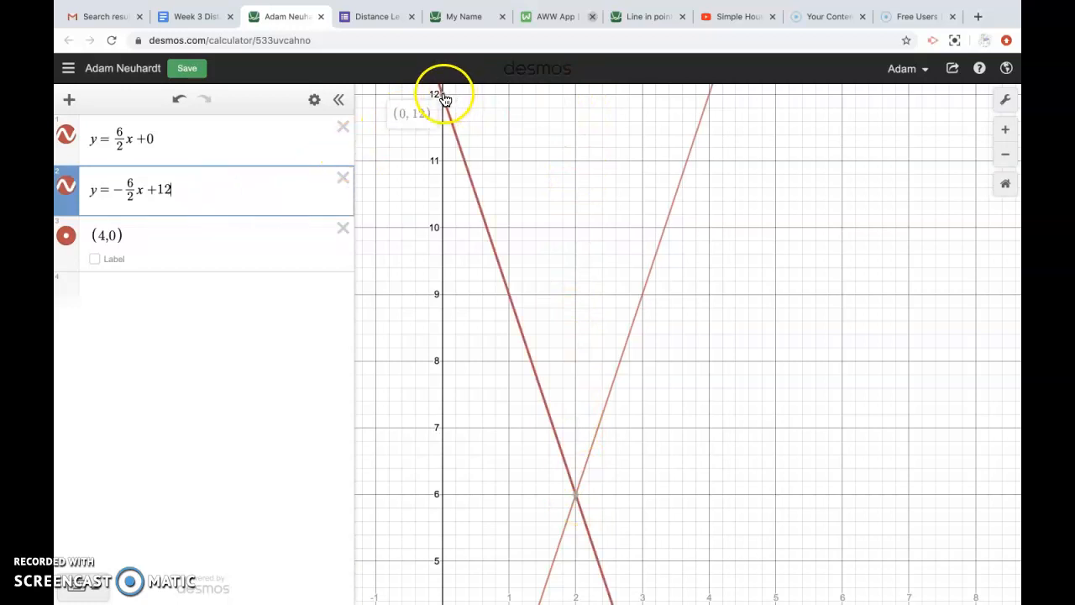
{"action": "left_click", "coordinate": [578, 504]}
{"action": "left_click_drag", "start_coordinate": [629, 521], "coordinate": [627, 325]}
{"action": "left_click_drag", "start_coordinate": [675, 410], "coordinate": [667, 321]}
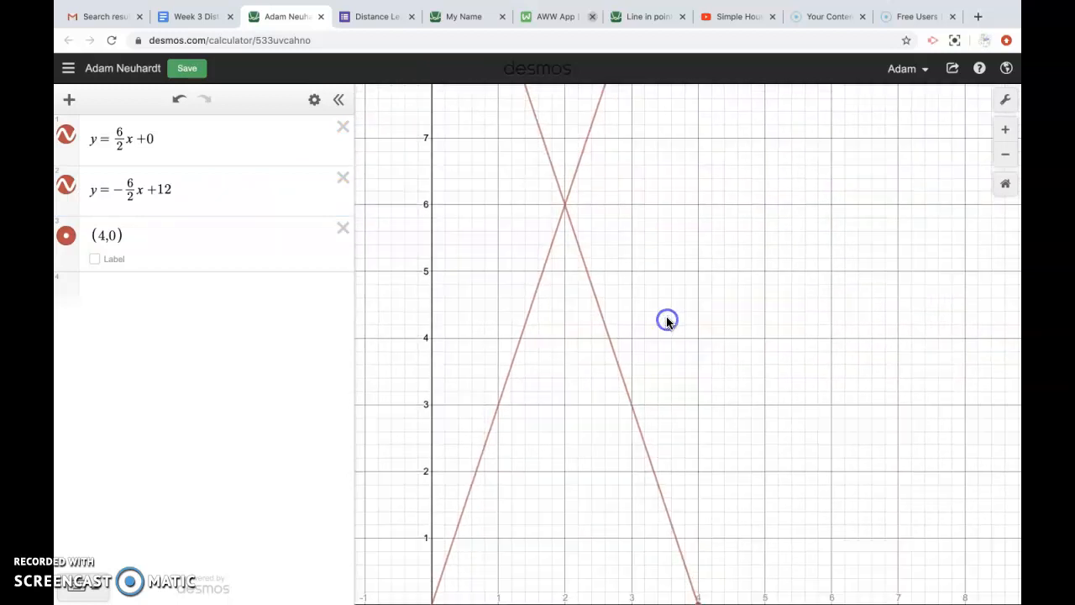
{"action": "left_click_drag", "start_coordinate": [728, 497], "coordinate": [725, 467]}
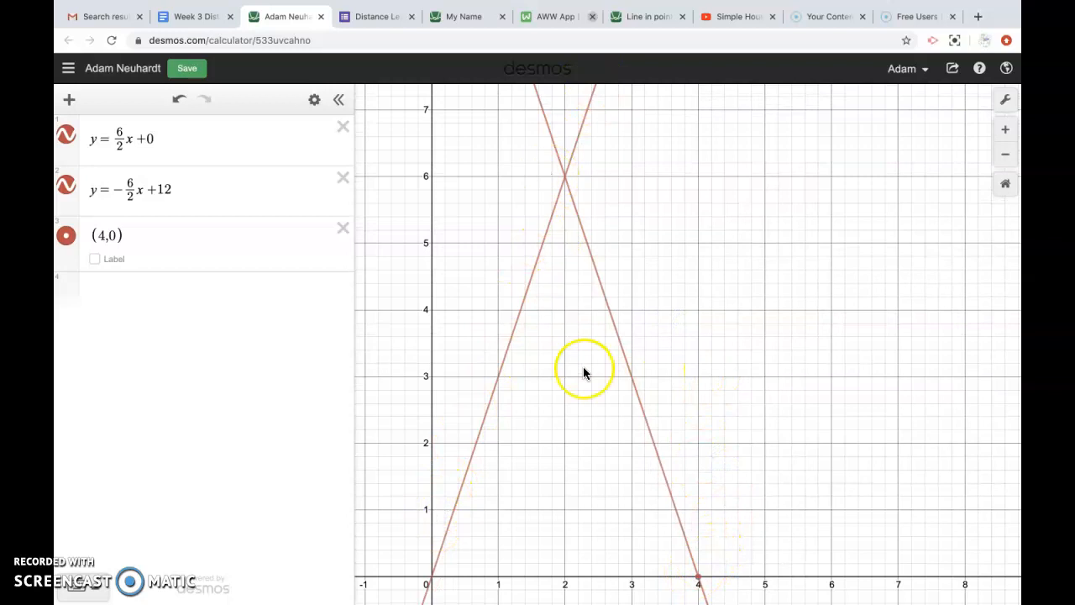
{"action": "left_click", "coordinate": [1006, 154]}
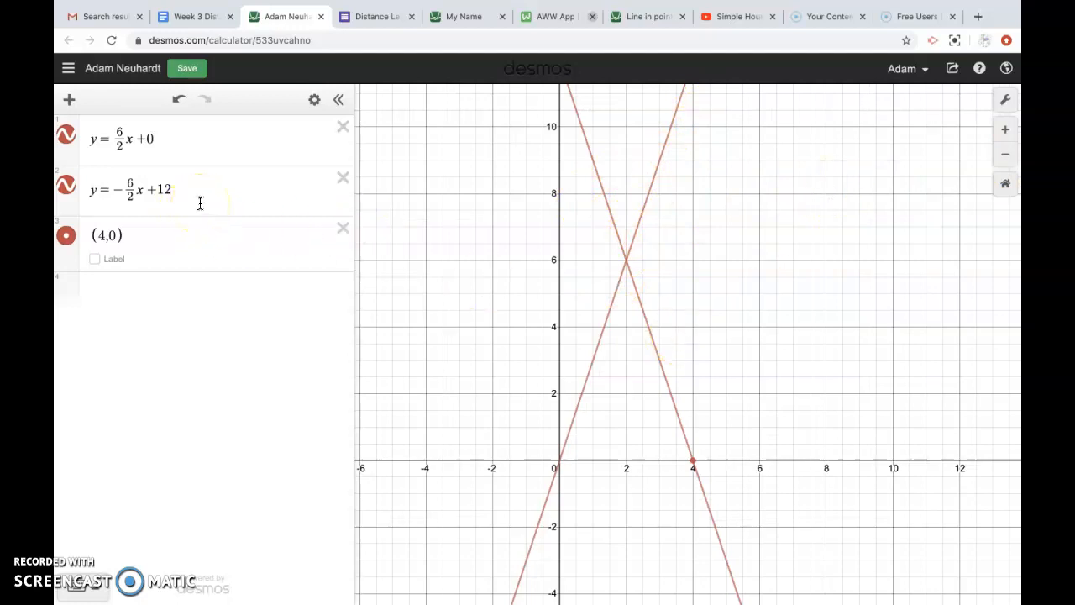
Step: Toggle the first line's visibility off and on, leaving it shown, and begin editing its equation
{"action": "left_click", "coordinate": [194, 141]}
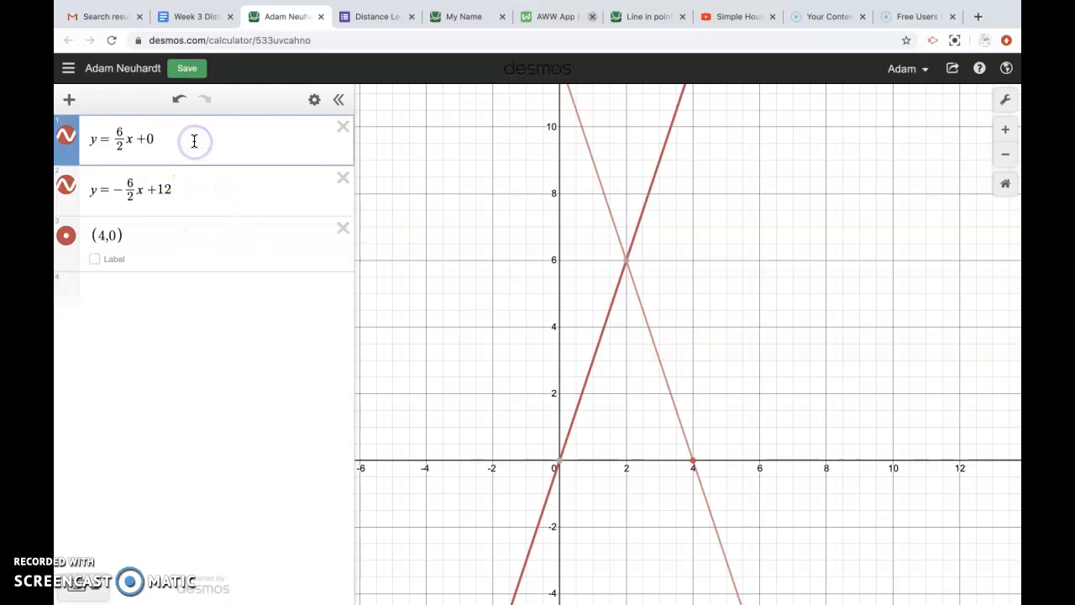
{"action": "mouse_move", "coordinate": [559, 469]}
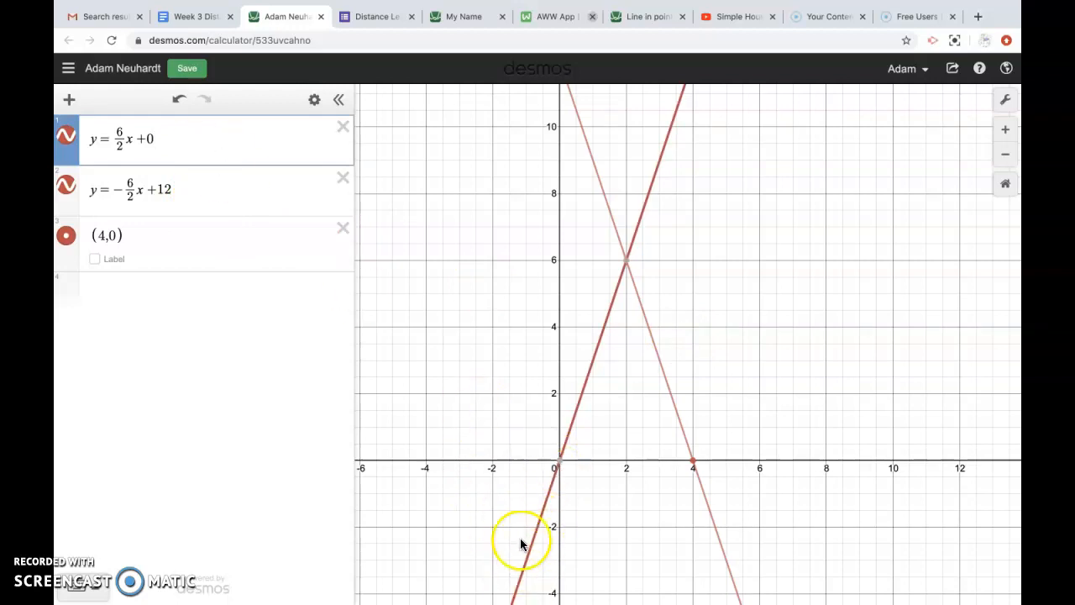
{"action": "mouse_move", "coordinate": [629, 270]}
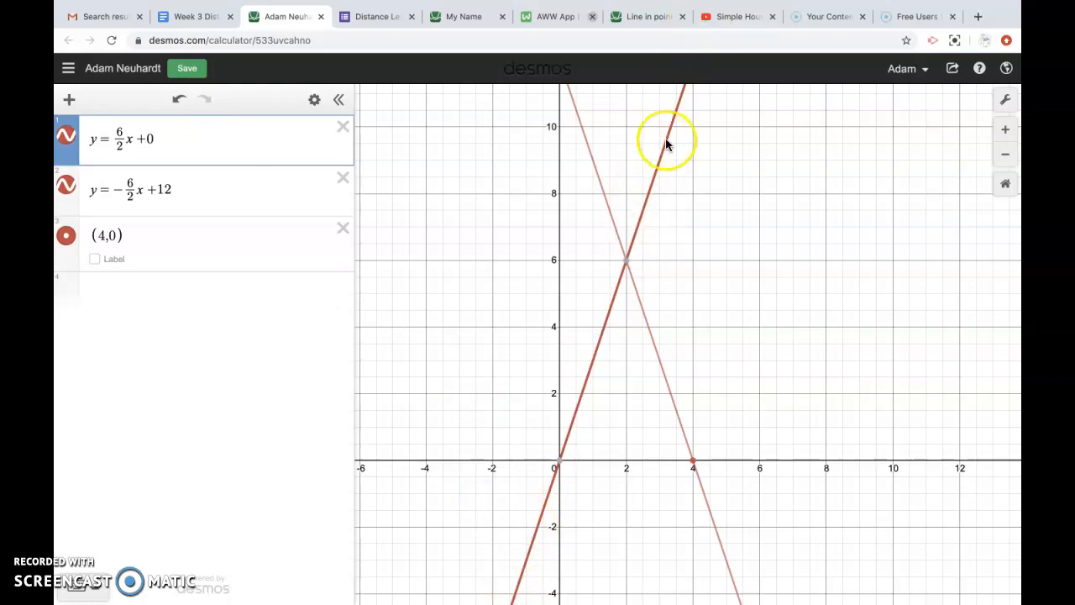
{"action": "left_click", "coordinate": [66, 139]}
{"action": "left_click", "coordinate": [66, 139]}
{"action": "left_click", "coordinate": [67, 139]}
{"action": "left_click", "coordinate": [67, 139]}
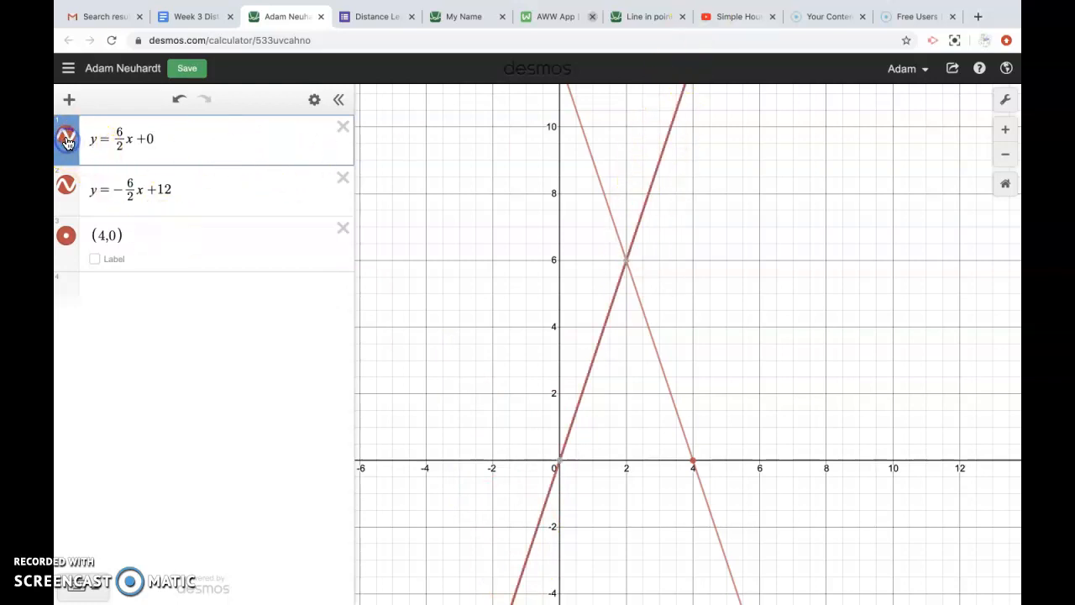
{"action": "left_click", "coordinate": [66, 139]}
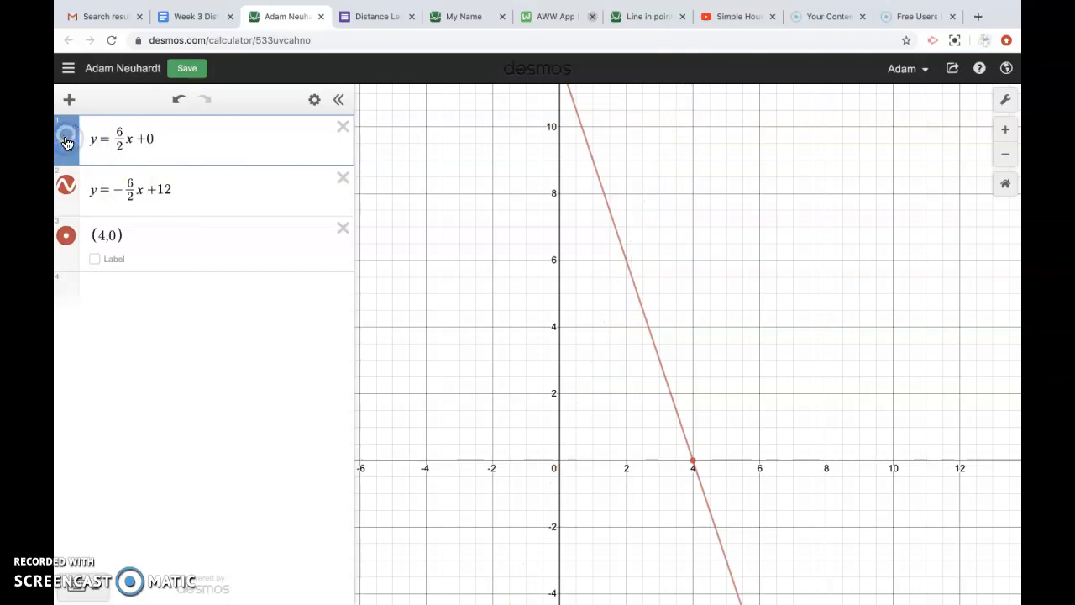
{"action": "left_click", "coordinate": [66, 140]}
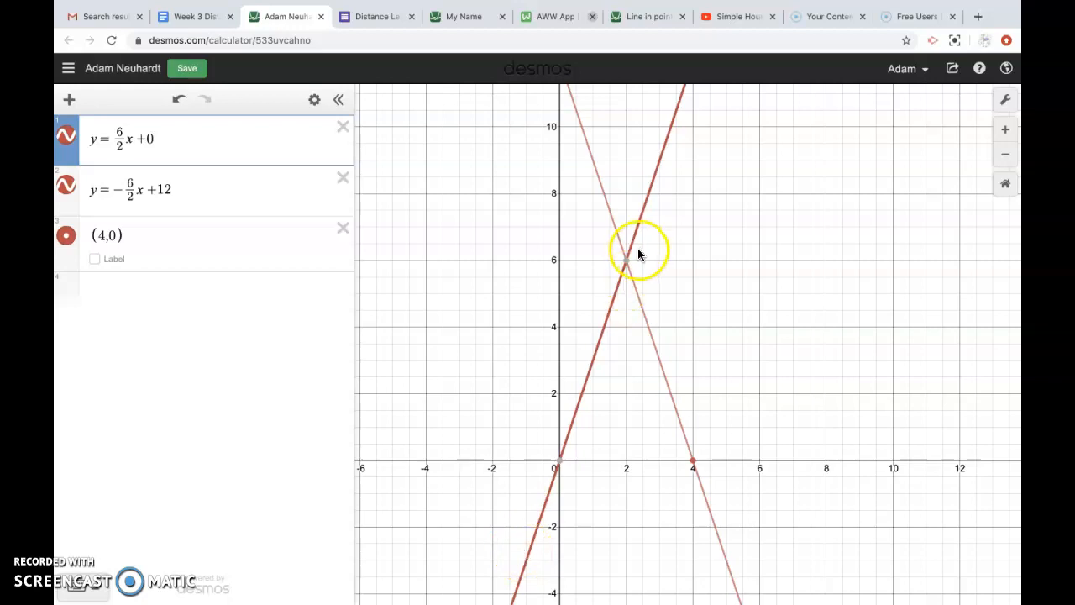
{"action": "left_click", "coordinate": [245, 139]}
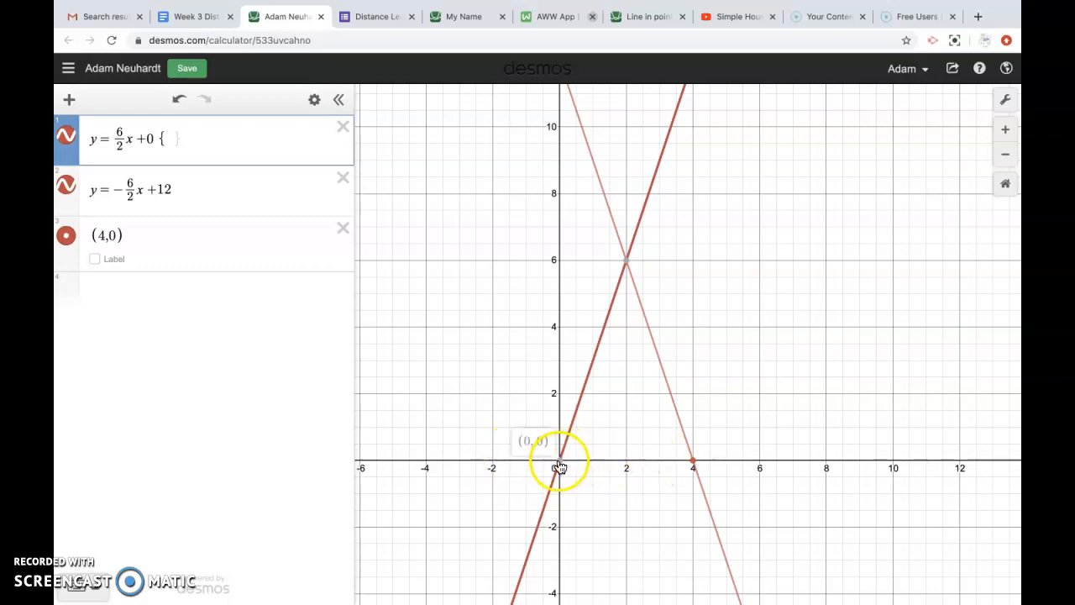
Step: Check the (2, 6) intersection, begin a restriction on the first line, then clear the unfinished attempt
{"action": "left_click", "coordinate": [627, 267]}
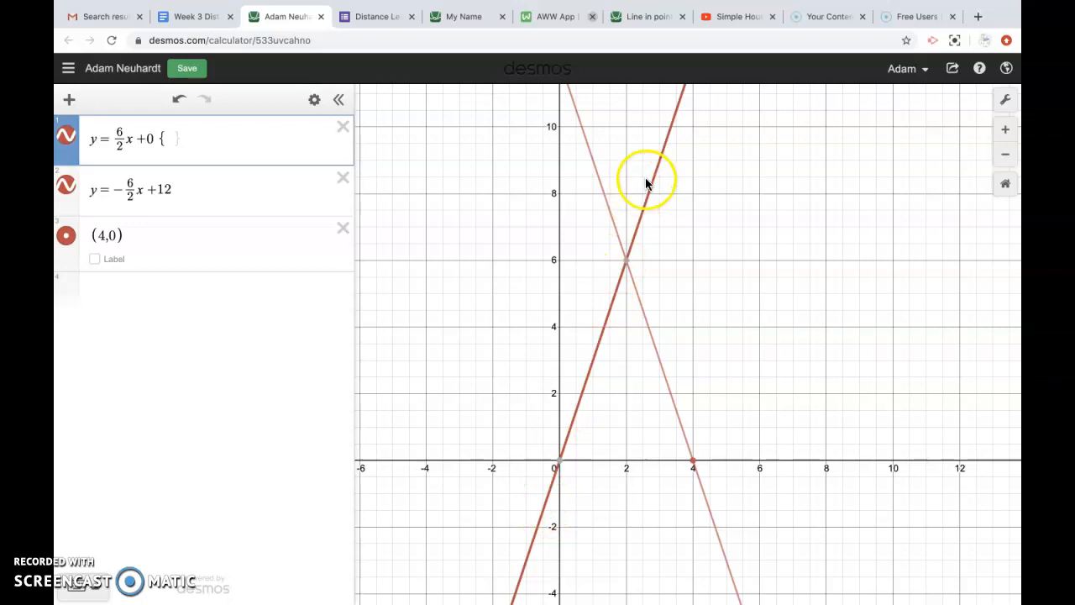
{"action": "type", "text": "0"}
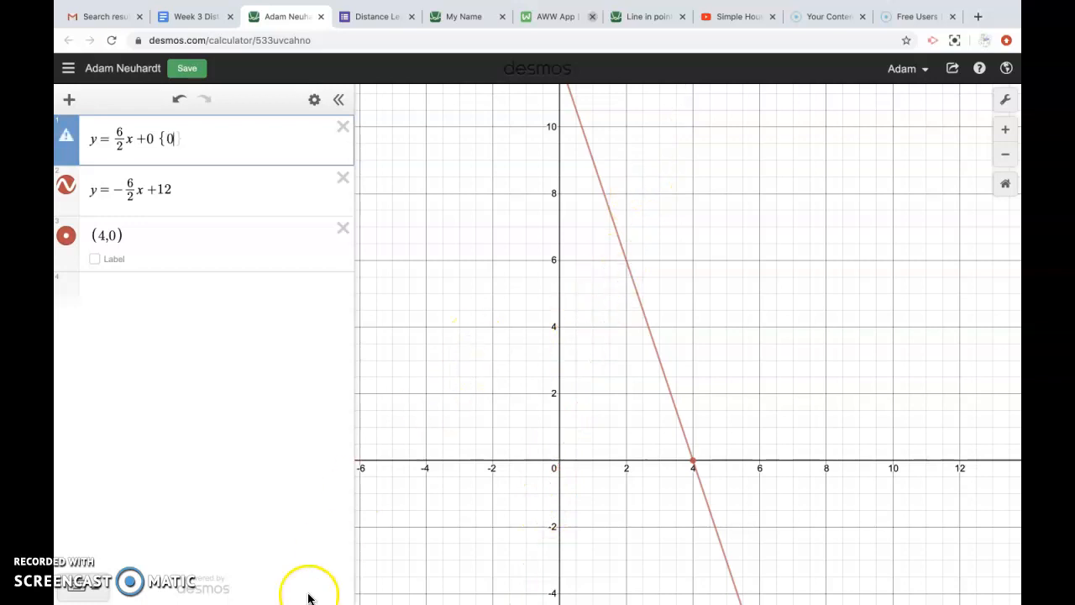
{"action": "left_click", "coordinate": [97, 592]}
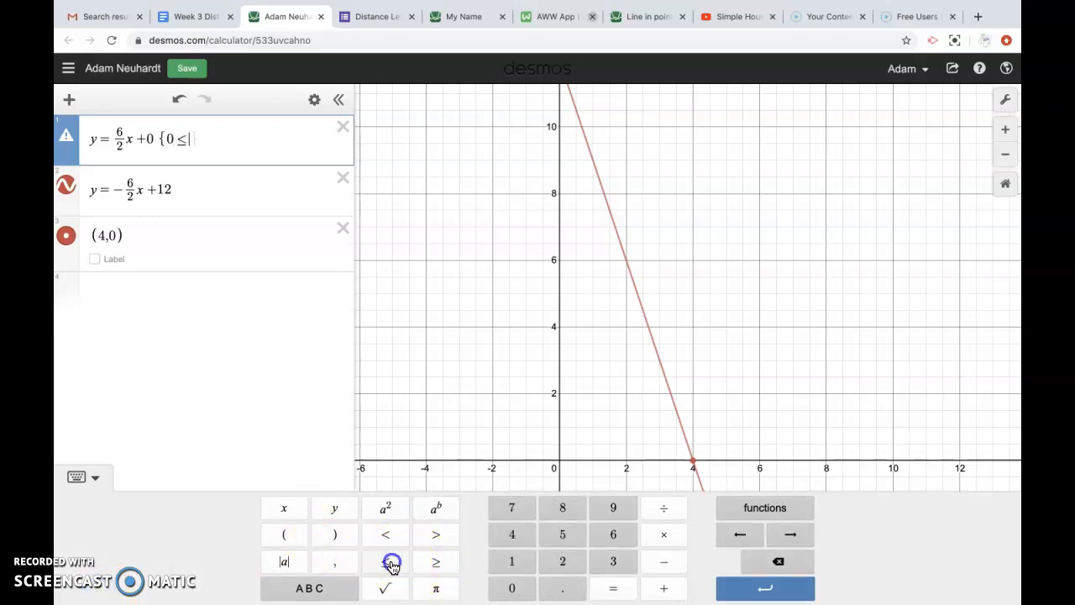
{"action": "type", "text": "x"}
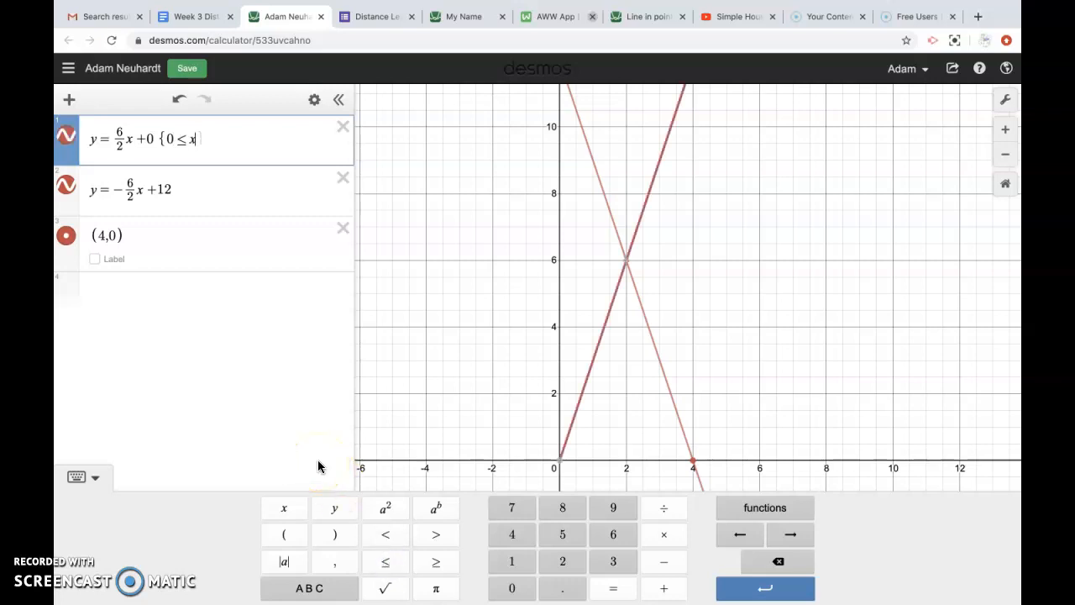
{"action": "scroll", "coordinate": [558, 432], "scroll_direction": "down", "scroll_amount": 3}
{"action": "scroll", "coordinate": [558, 430], "scroll_direction": "up", "scroll_amount": 3}
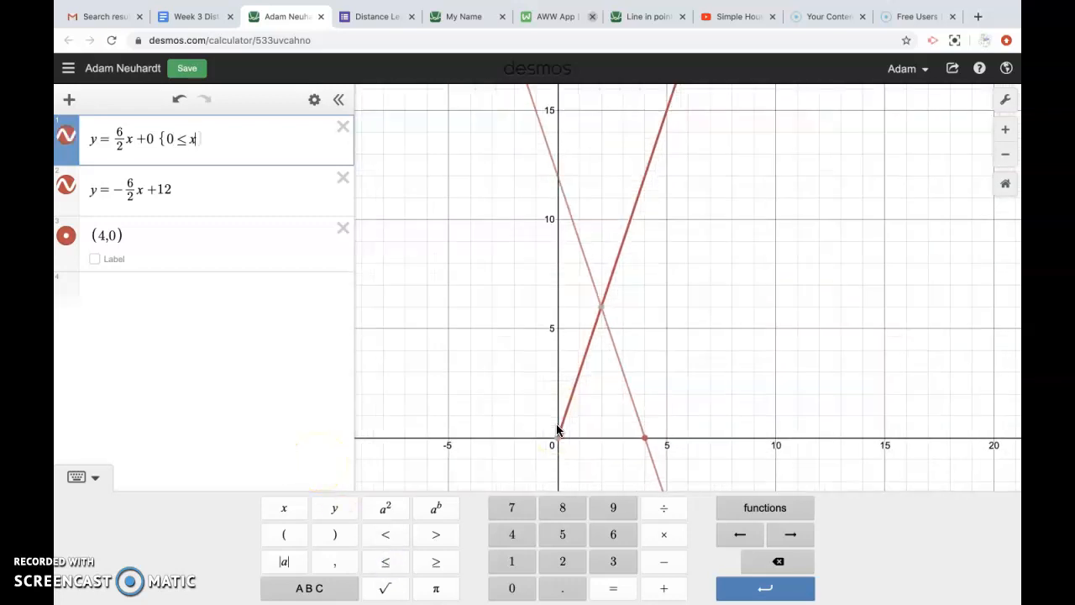
{"action": "left_click_drag", "start_coordinate": [524, 408], "coordinate": [523, 365]}
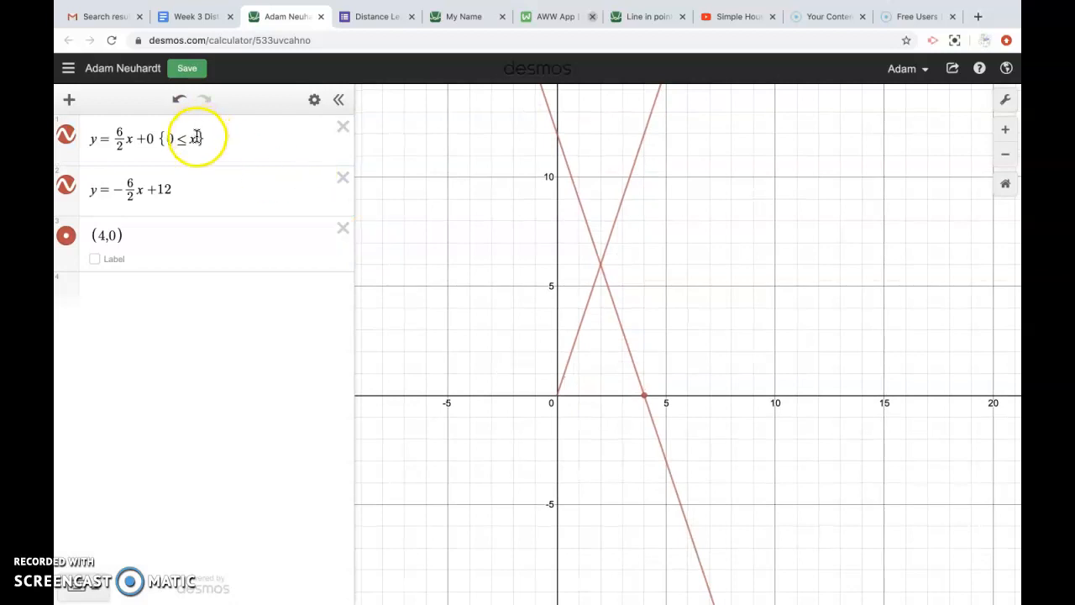
{"action": "left_click", "coordinate": [196, 138]}
{"action": "key", "text": "BackSpace"}
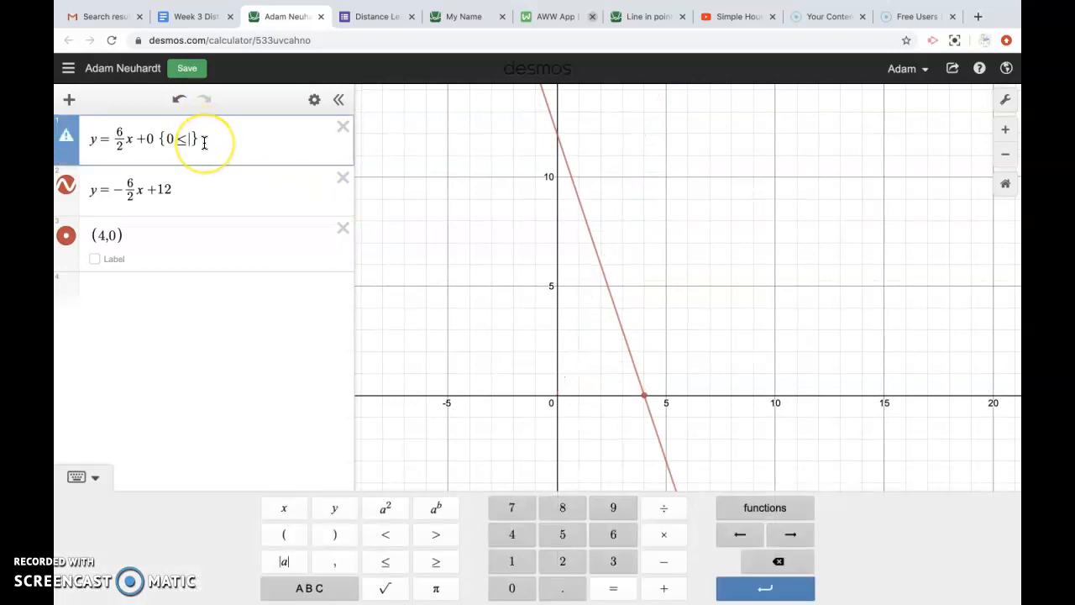
{"action": "key", "text": "BackSpace"}
{"action": "key", "text": "BackSpace"}
{"action": "key", "text": "BackSpace"}
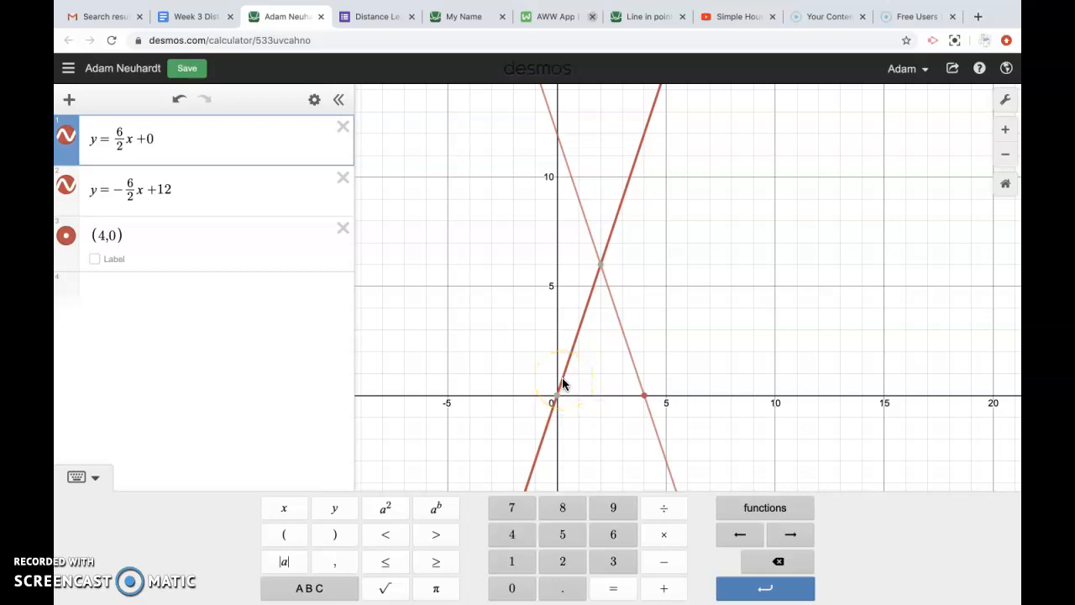
Step: Enter 0 ≤ x as the lower bound of the first line's restriction
{"action": "mouse_move", "coordinate": [557, 400]}
{"action": "type", "text": "0"}
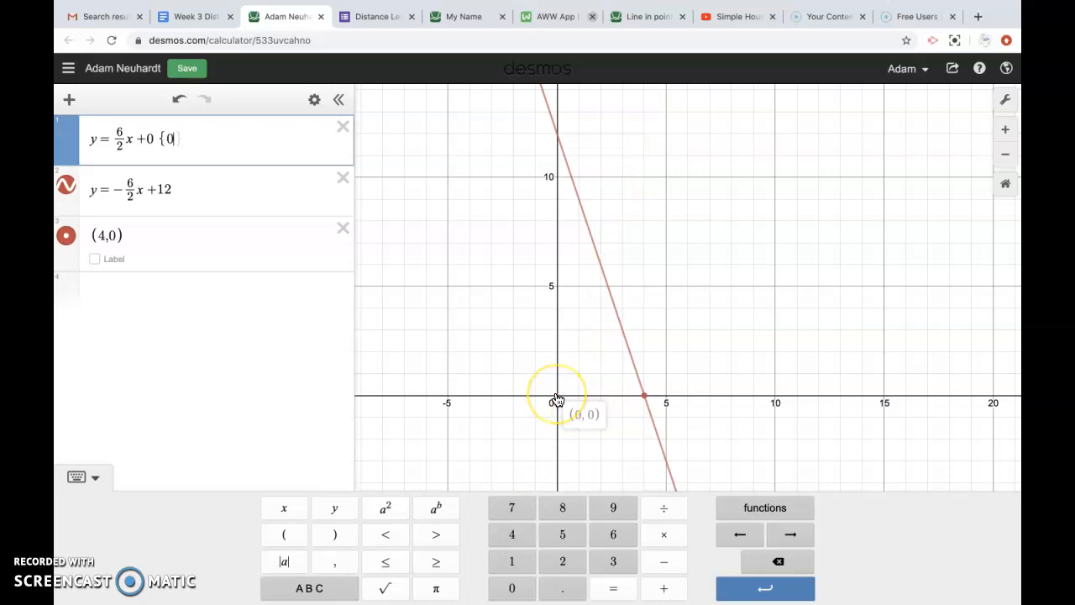
{"action": "left_click", "coordinate": [401, 562]}
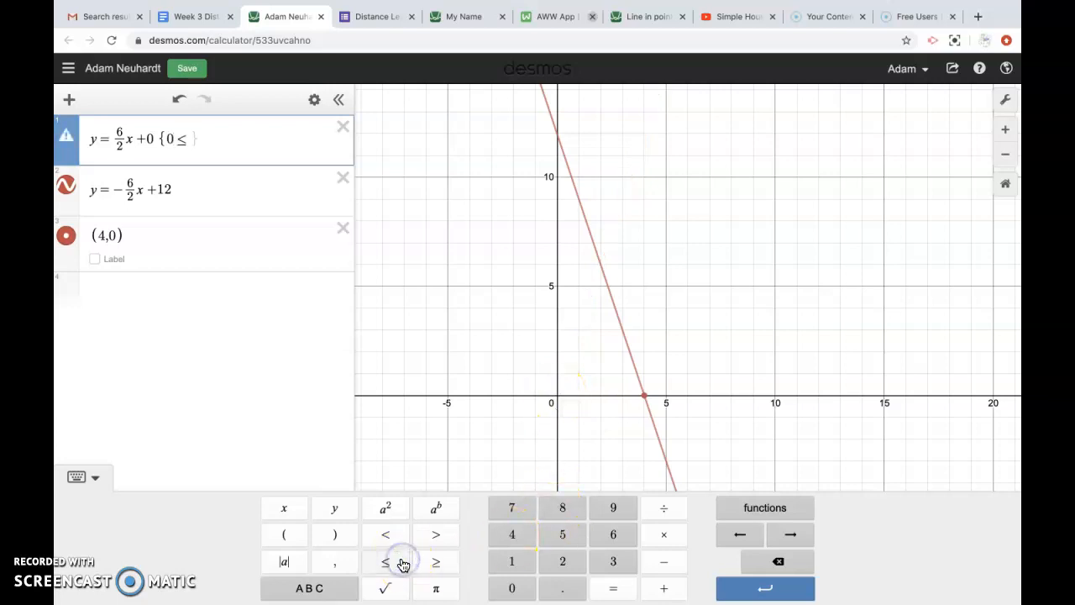
{"action": "left_click", "coordinate": [386, 566]}
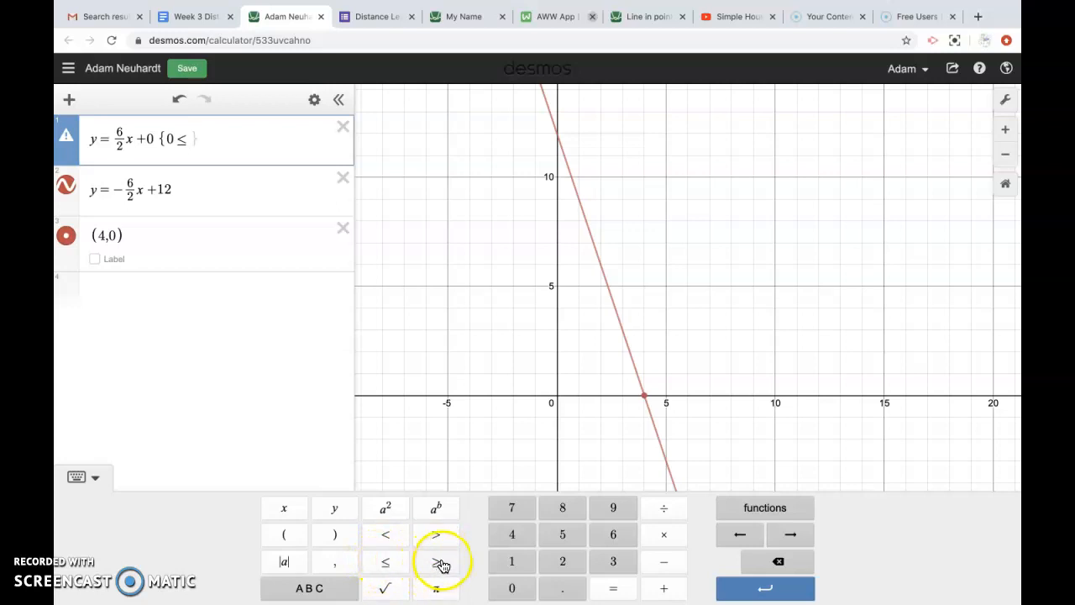
{"action": "type", "text": "x"}
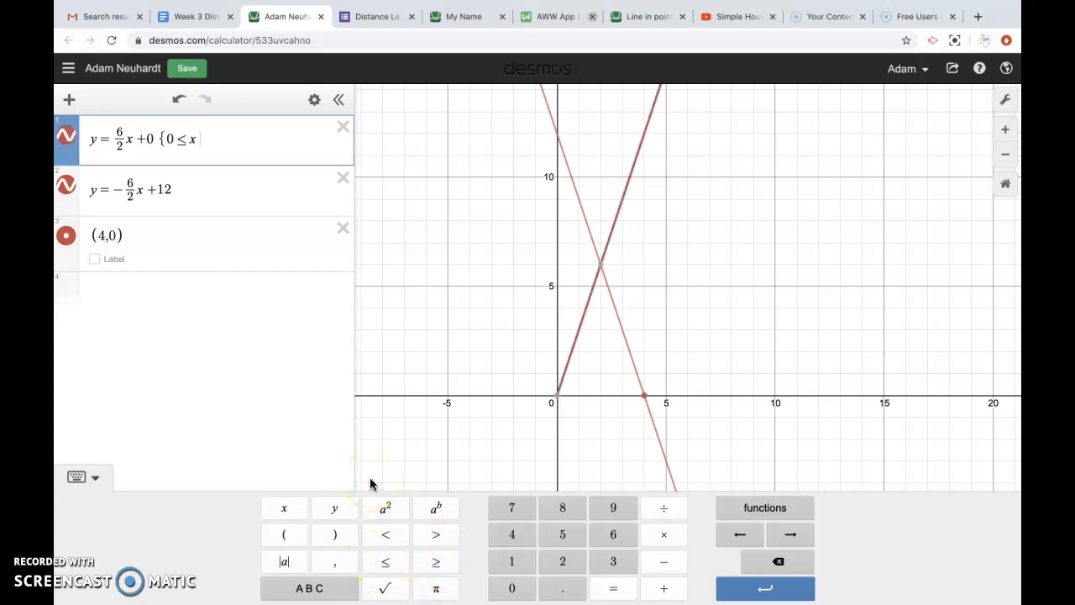
{"action": "left_click", "coordinate": [422, 471]}
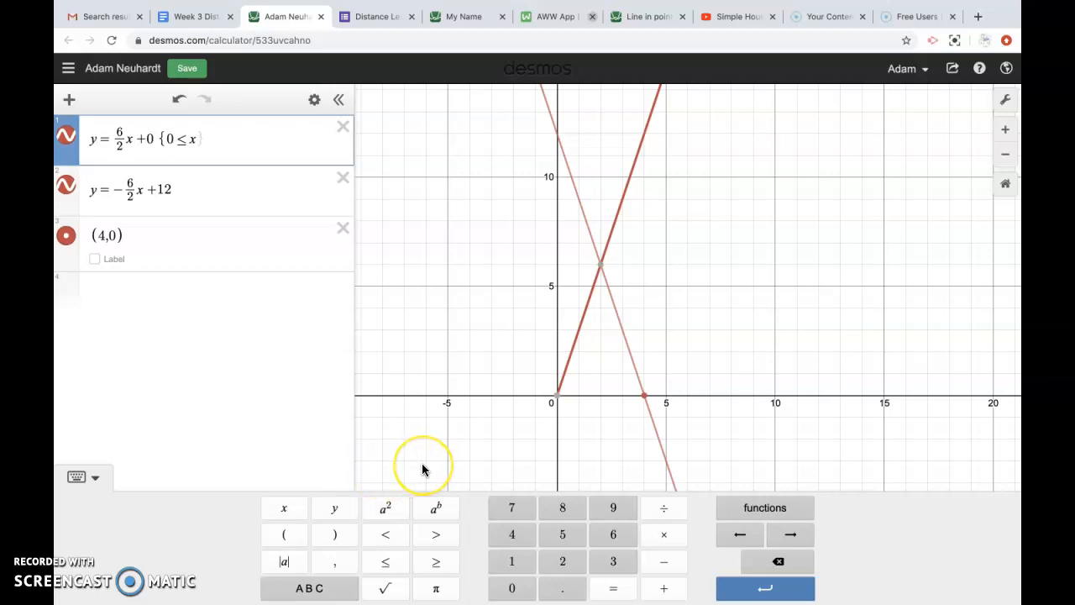
{"action": "left_click", "coordinate": [397, 561]}
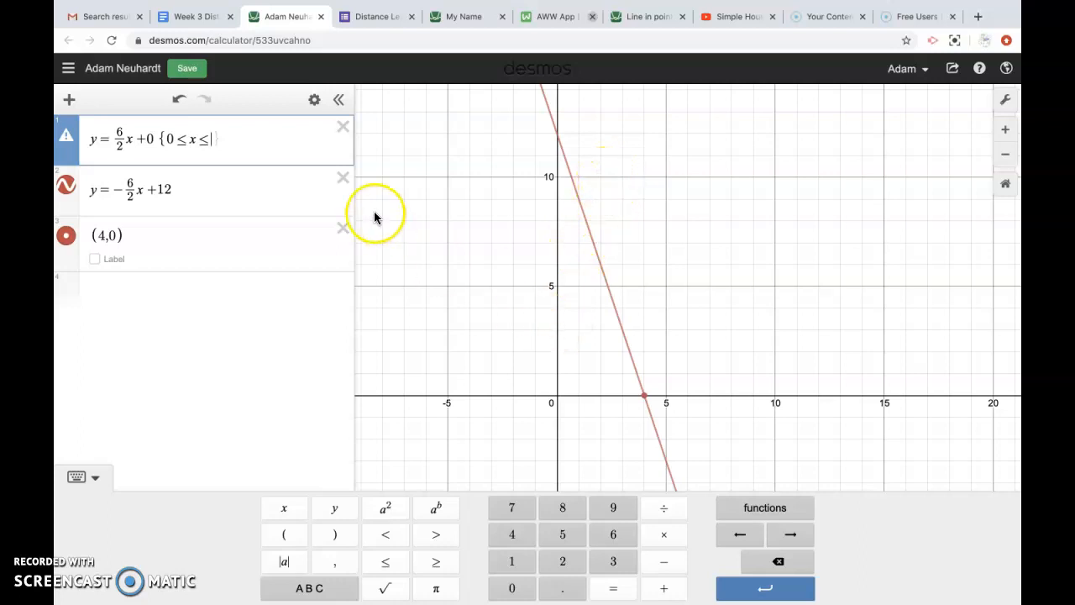
{"action": "key", "text": "BackSpace"}
Step: Add the upper bound ≤ 2 and close the braces, giving y = 6/2x + 0 {0 ≤ x ≤ 2}
{"action": "mouse_move", "coordinate": [602, 269]}
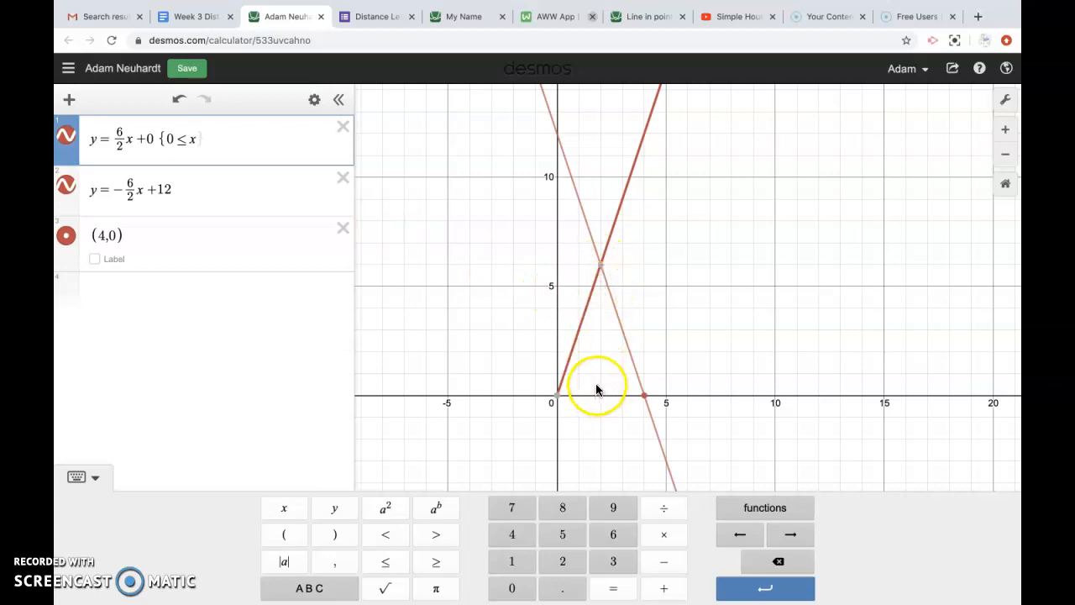
{"action": "left_click", "coordinate": [385, 561]}
{"action": "type", "text": "2"}
{"action": "mouse_move", "coordinate": [601, 270]}
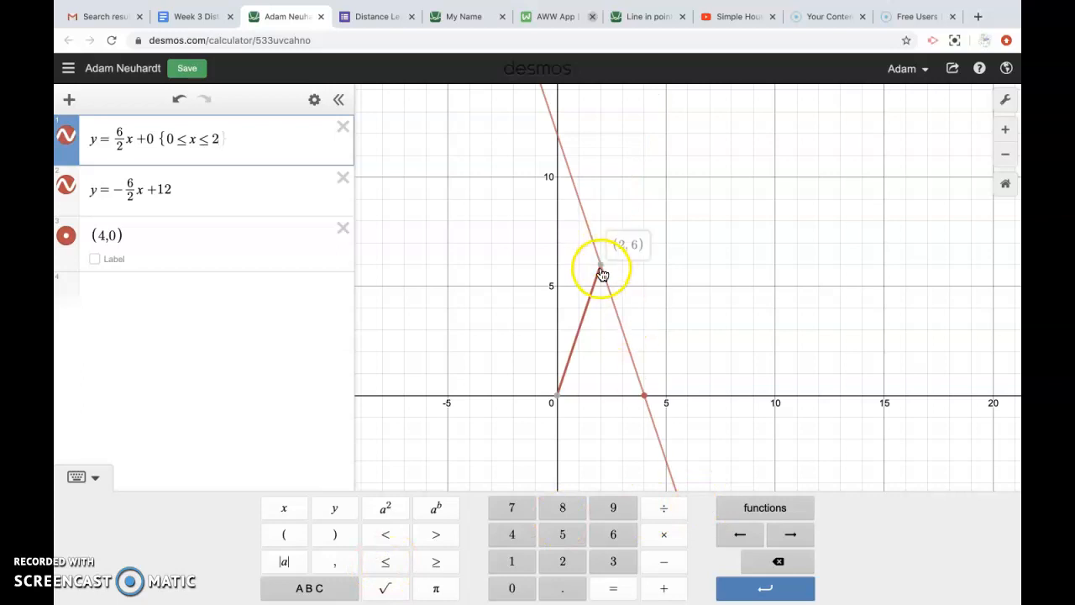
{"action": "mouse_move", "coordinate": [556, 401]}
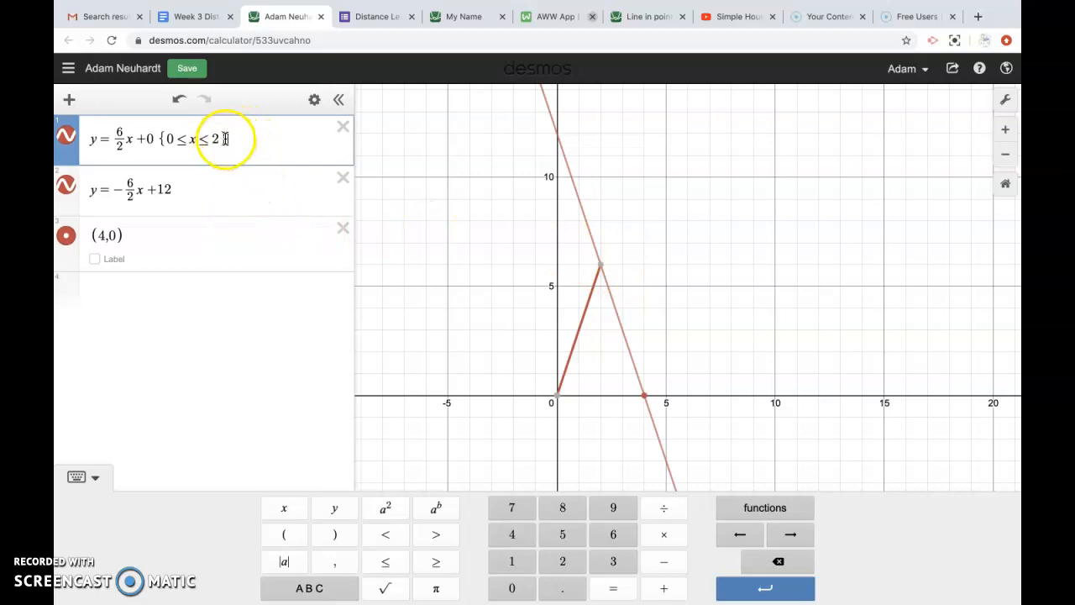
{"action": "left_click", "coordinate": [292, 591]}
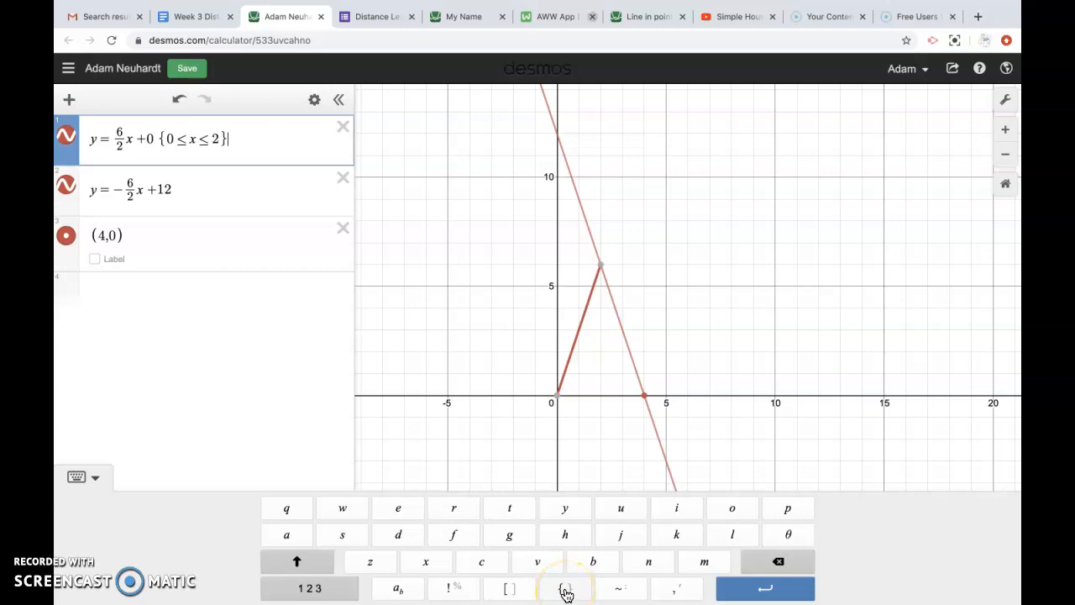
{"action": "left_click", "coordinate": [564, 593]}
{"action": "left_click", "coordinate": [336, 592]}
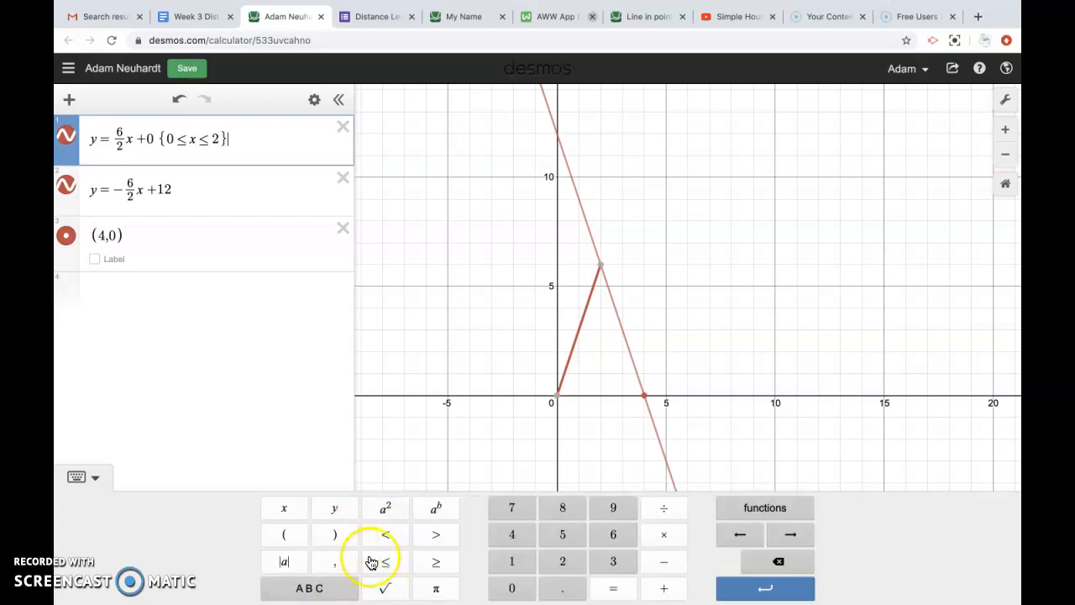
{"action": "left_click", "coordinate": [222, 176]}
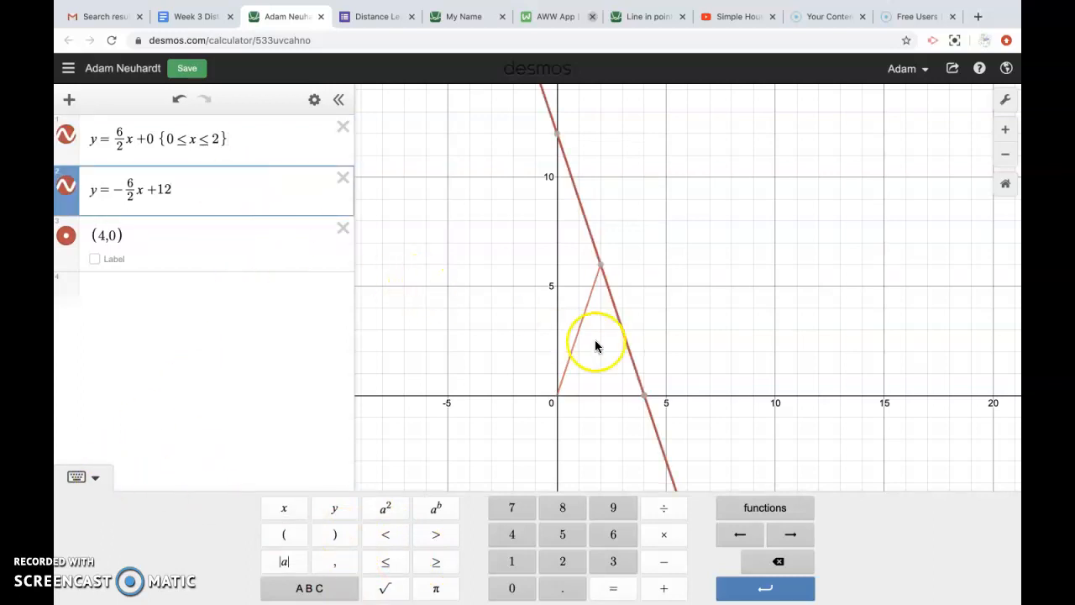
Step: Check the points (2, 6) and (4, 0), then start braces on the second line with 2
{"action": "left_click", "coordinate": [602, 268]}
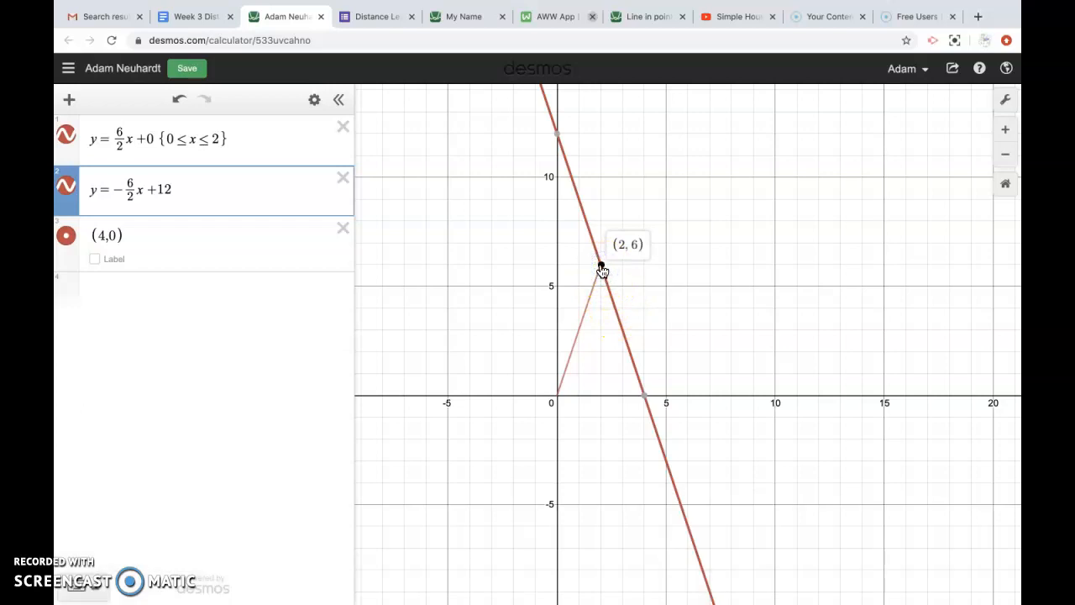
{"action": "left_click", "coordinate": [644, 395]}
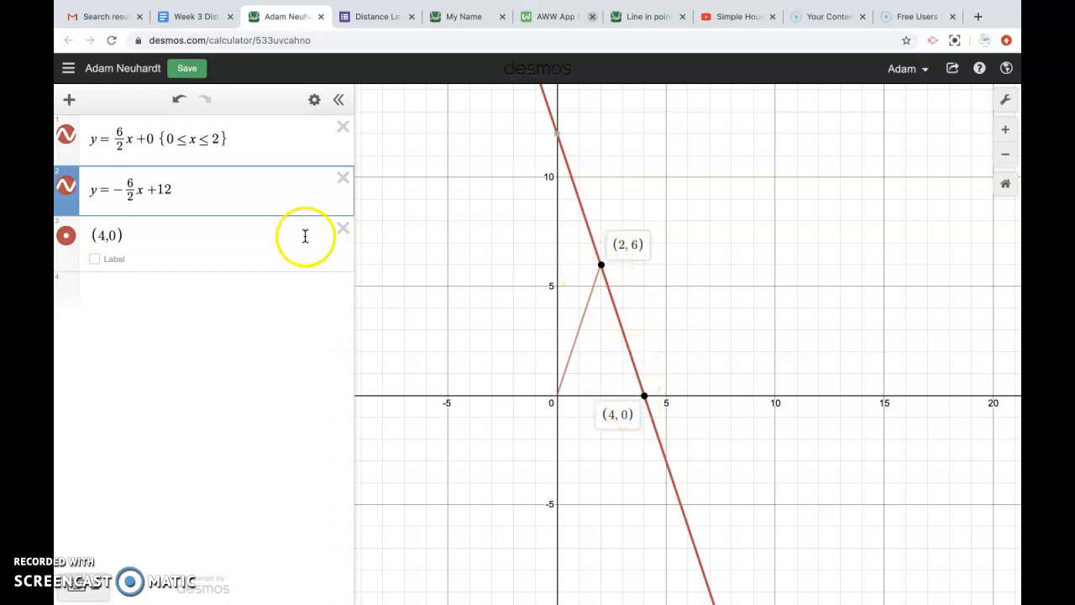
{"action": "left_click", "coordinate": [213, 192]}
{"action": "left_click", "coordinate": [335, 586]}
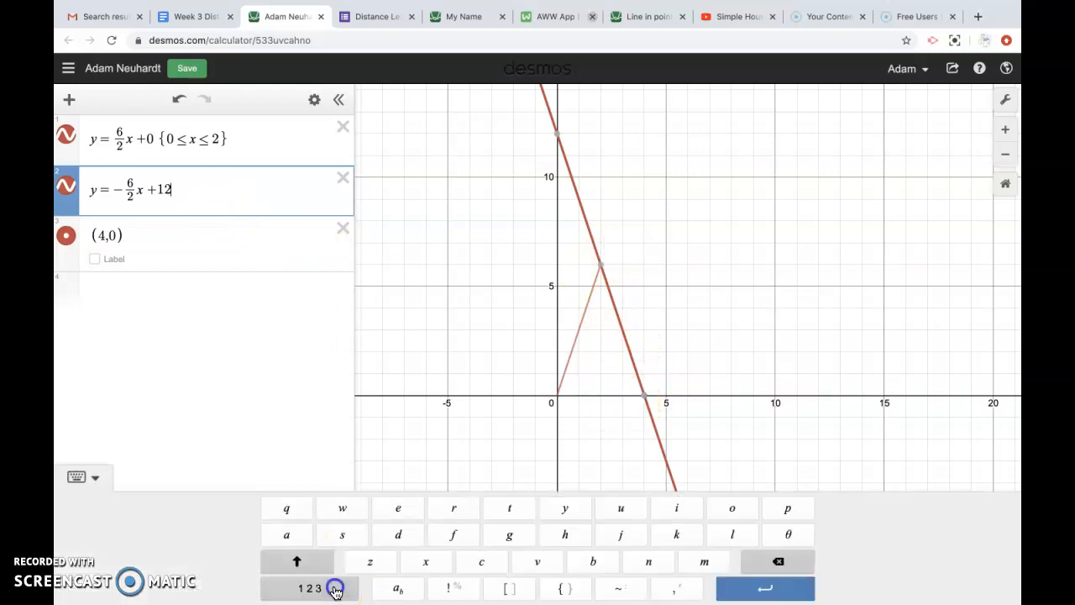
{"action": "left_click", "coordinate": [569, 588]}
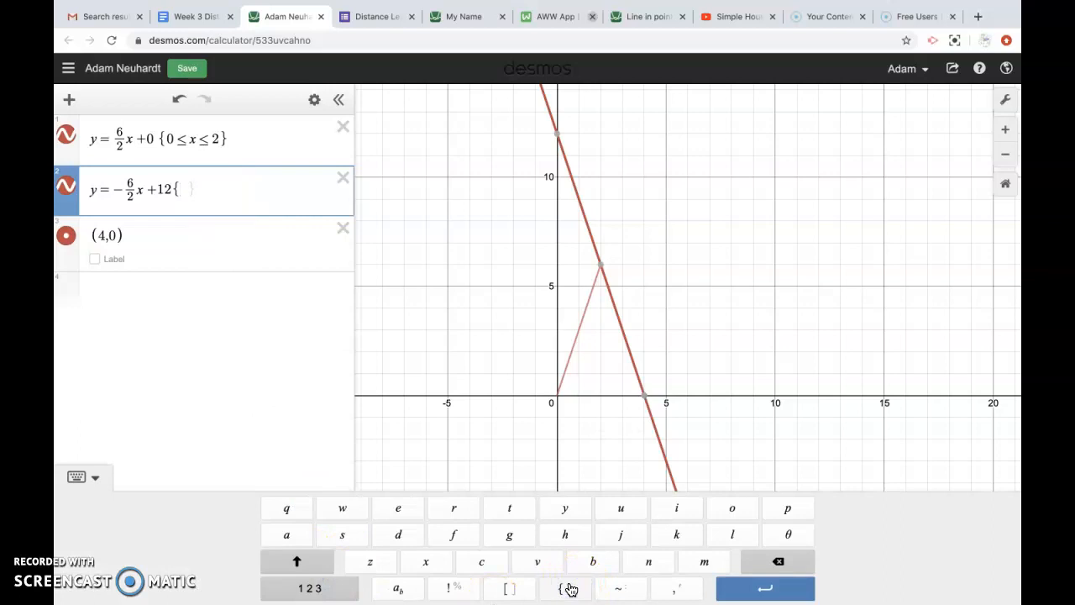
{"action": "type", "text": "2"}
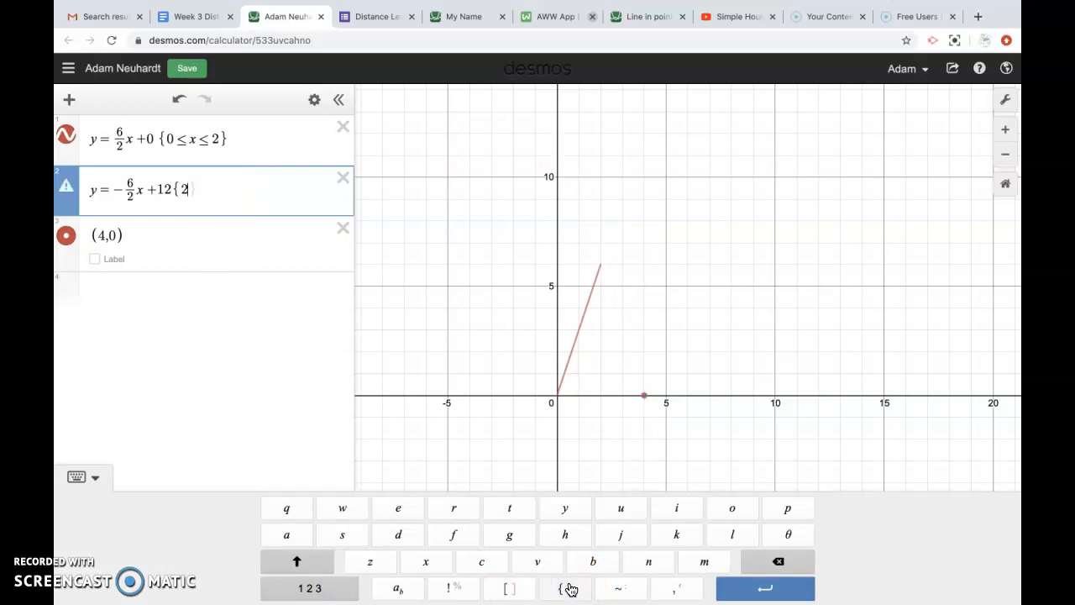
Step: Complete the second line's restriction as {2 ≤ x ≤ 4}, ending the leg at (4, 0)
{"action": "left_click", "coordinate": [310, 587]}
{"action": "left_click", "coordinate": [379, 561]}
{"action": "type", "text": "x"}
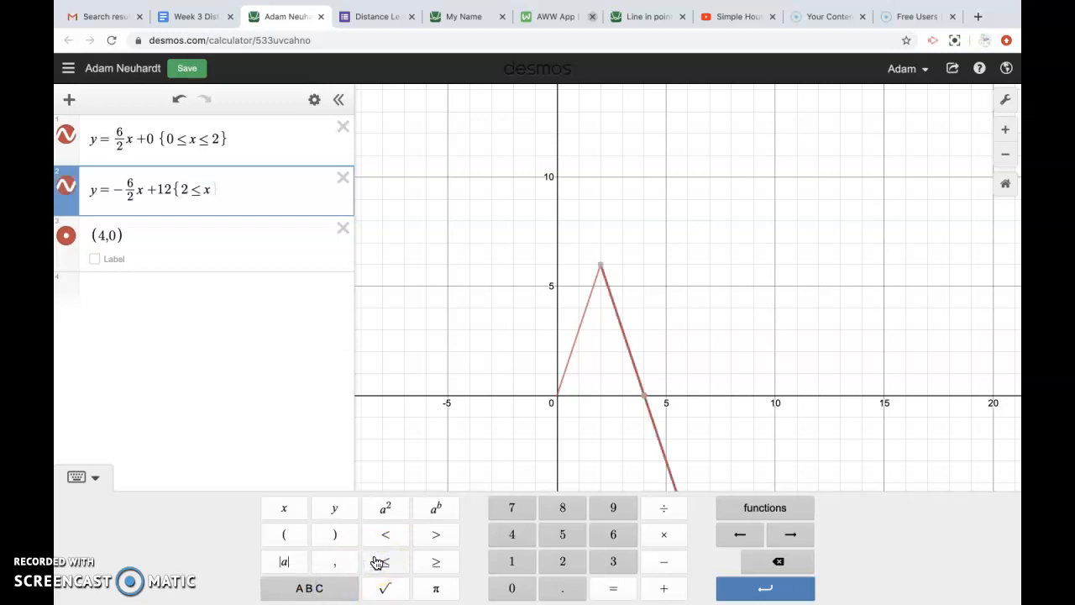
{"action": "left_click", "coordinate": [385, 565]}
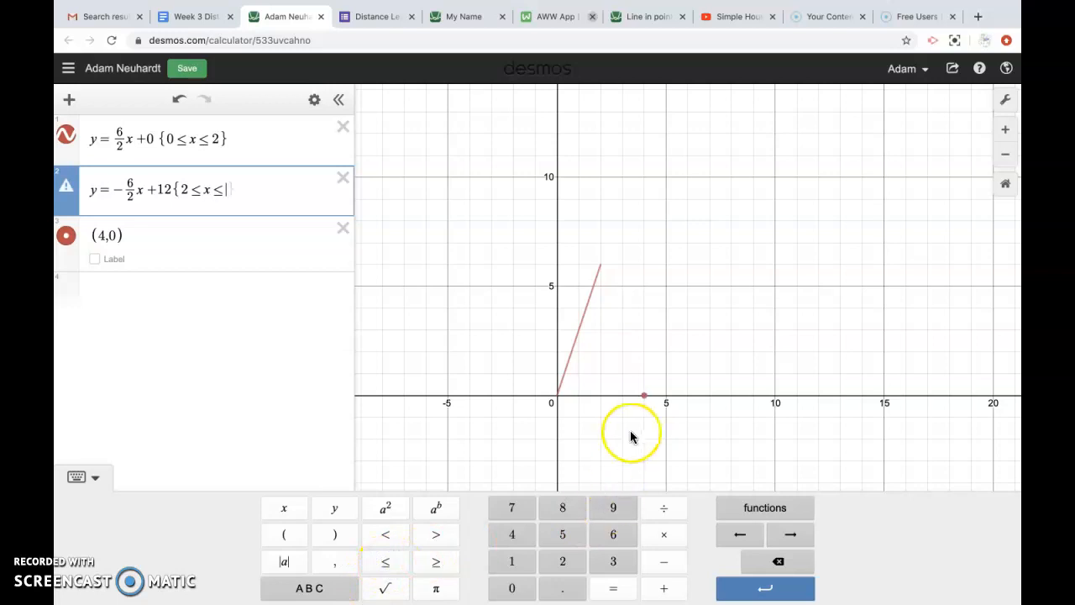
{"action": "left_click", "coordinate": [645, 398]}
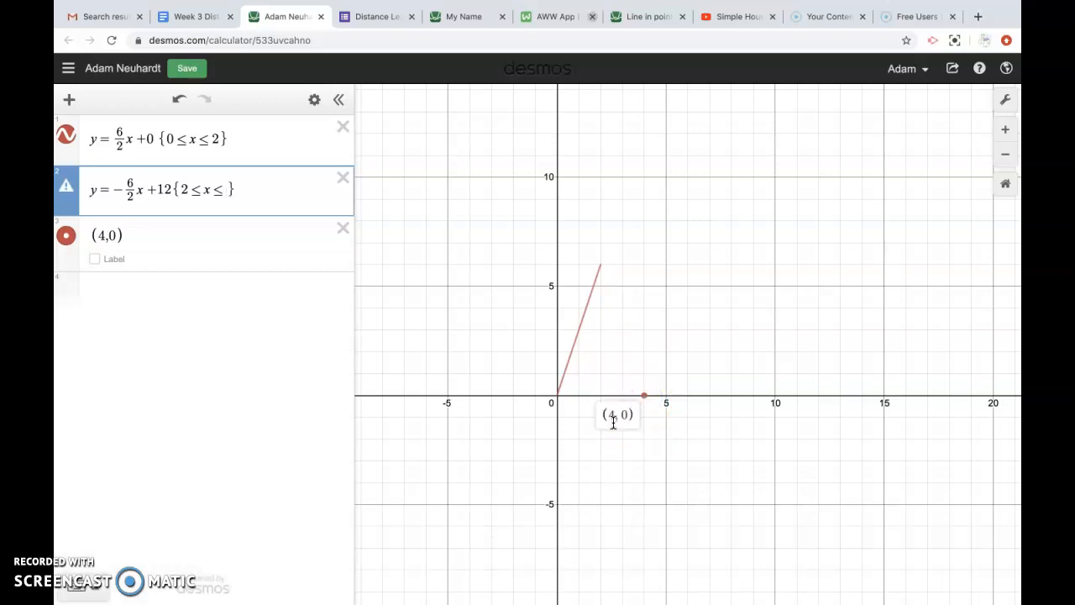
{"action": "type", "text": "4"}
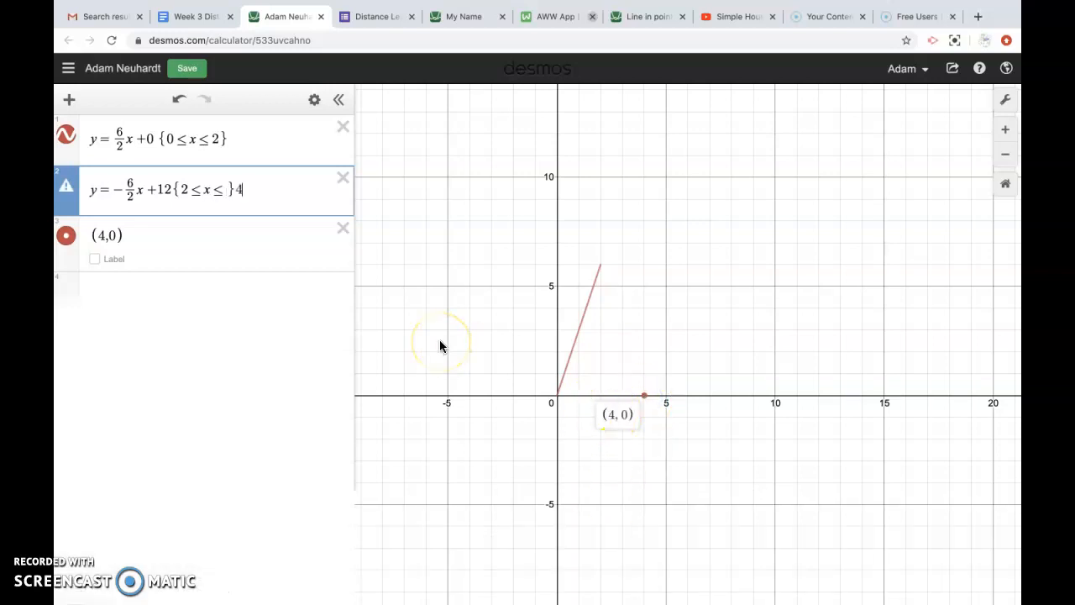
{"action": "type", "text": "4"}
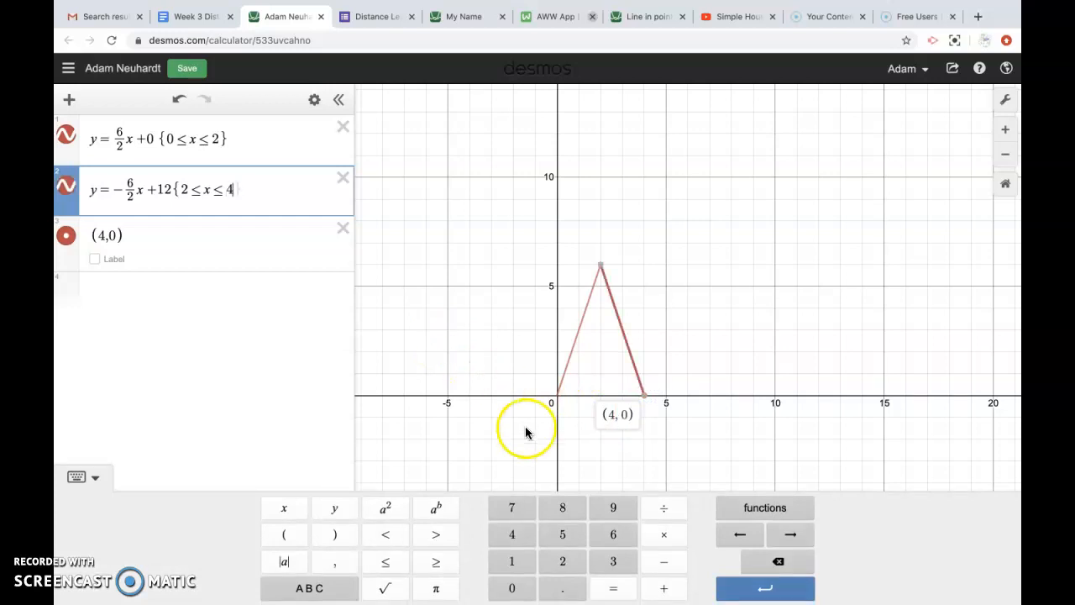
{"action": "left_click", "coordinate": [348, 578]}
{"action": "left_click", "coordinate": [572, 591]}
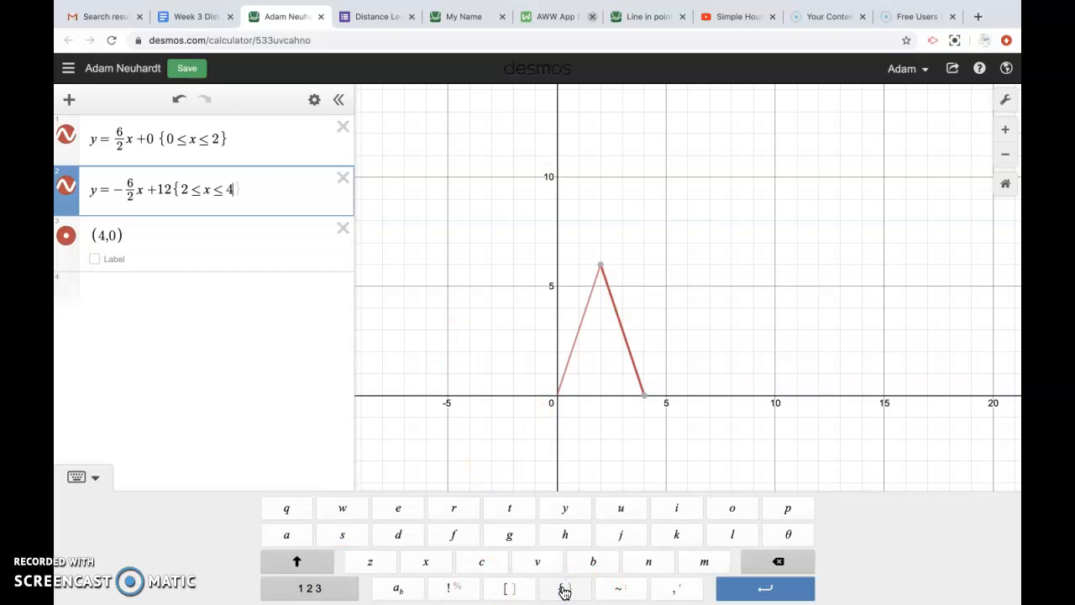
{"action": "left_click", "coordinate": [661, 348]}
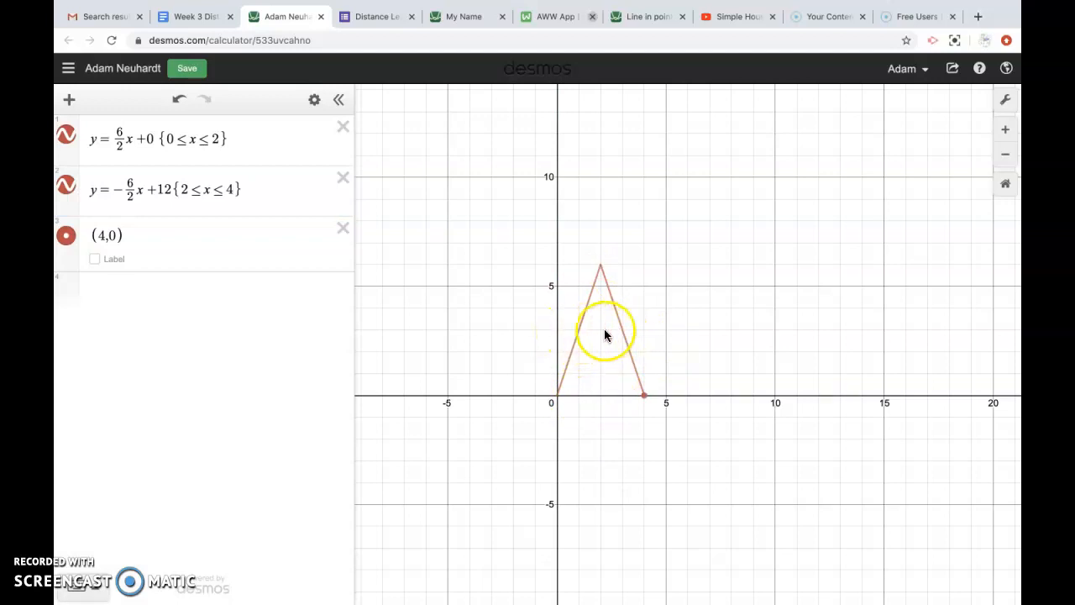
Step: Zoom in on the peak, delete the (4, 0) point, and begin a new y = expression
{"action": "left_click", "coordinate": [1005, 129]}
{"action": "left_click_drag", "start_coordinate": [714, 303], "coordinate": [795, 300]}
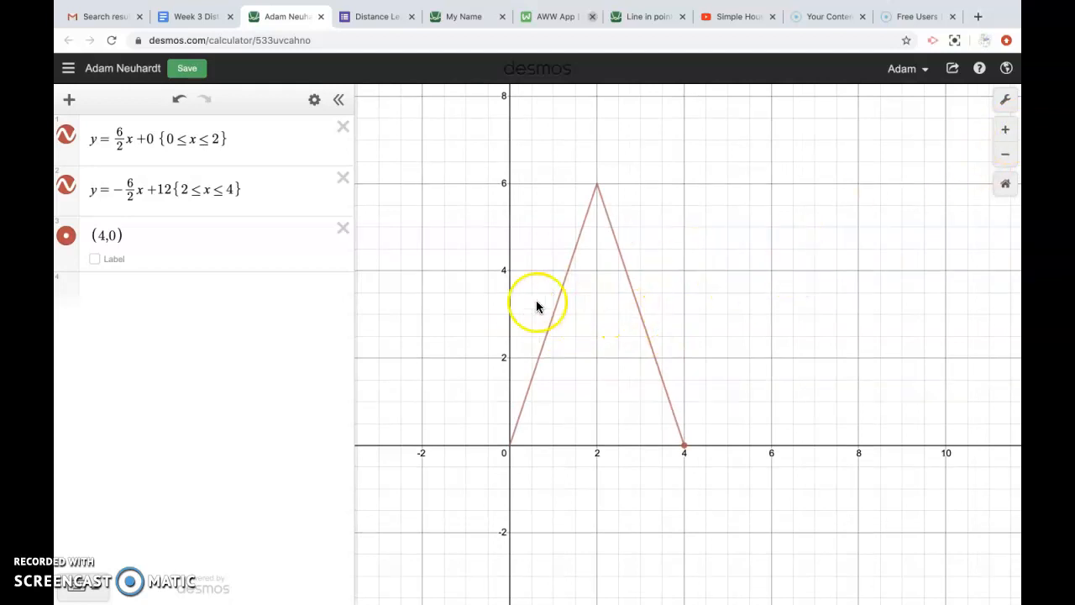
{"action": "left_click", "coordinate": [1005, 130]}
{"action": "left_click_drag", "start_coordinate": [714, 283], "coordinate": [824, 278]}
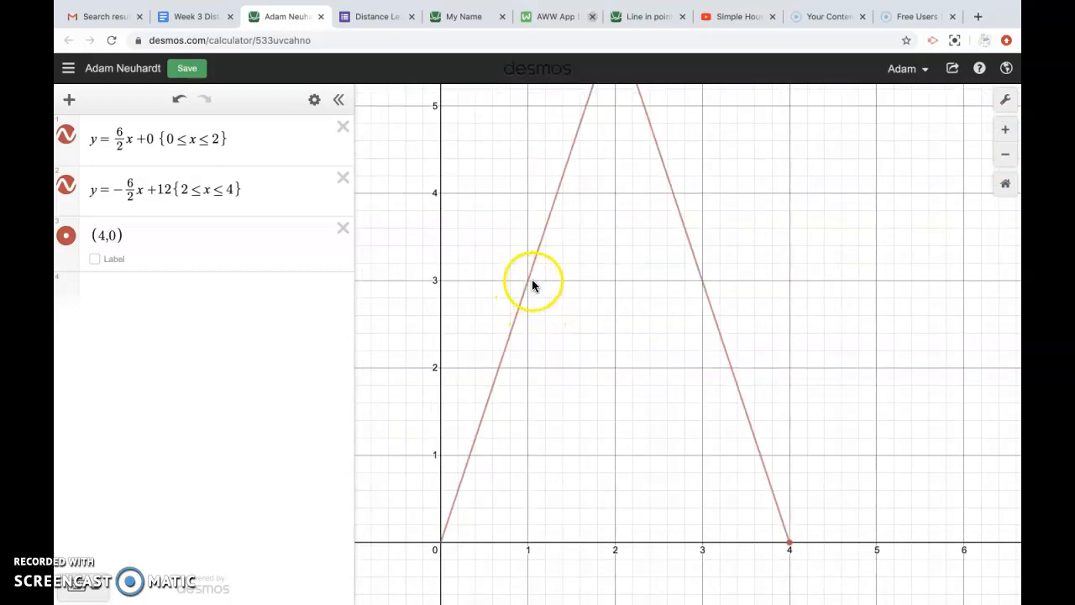
{"action": "left_click", "coordinate": [148, 241]}
{"action": "left_click", "coordinate": [343, 227]}
{"action": "left_click", "coordinate": [236, 238]}
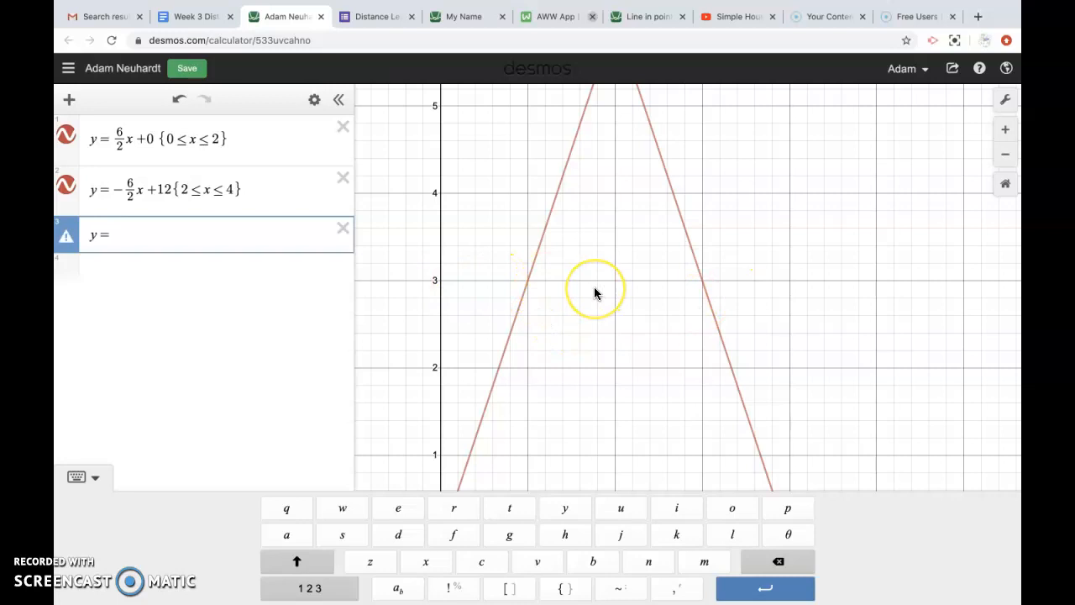
{"action": "type", "text": "3"}
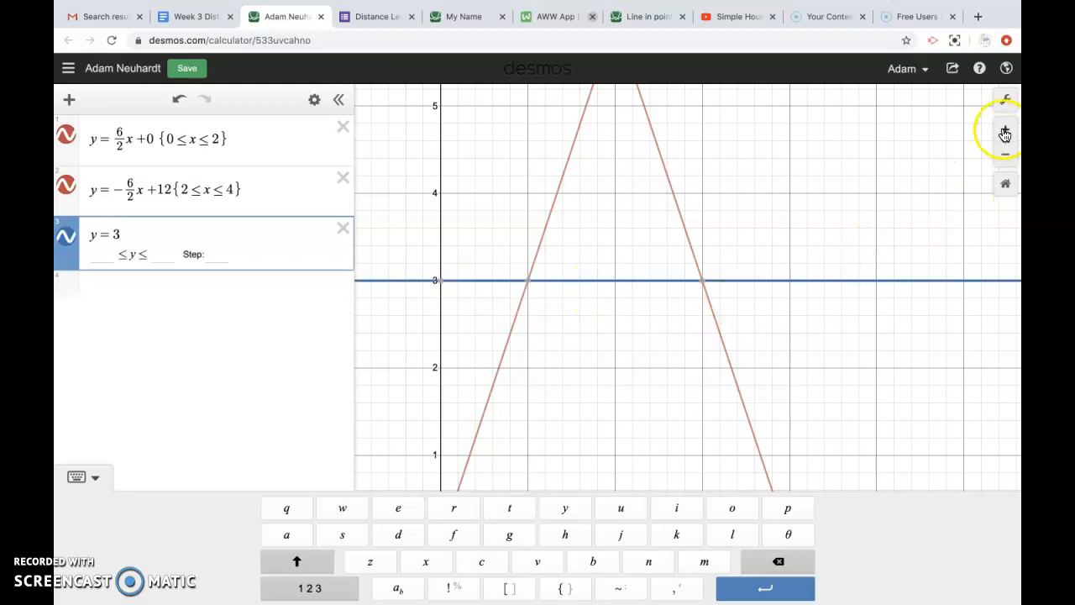
{"action": "left_click", "coordinate": [1006, 155]}
{"action": "left_click", "coordinate": [1007, 157]}
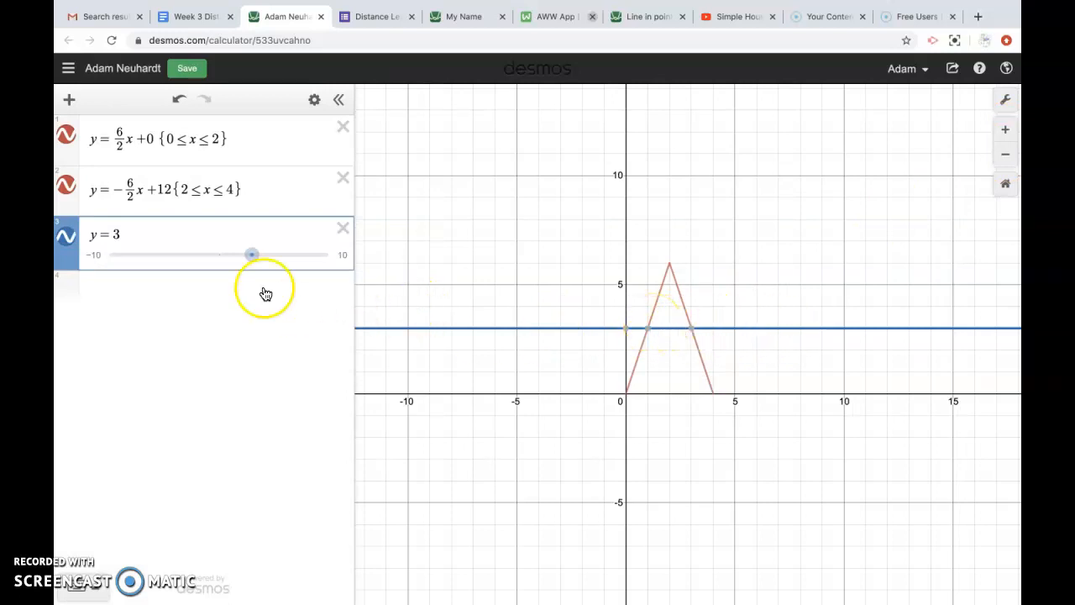
{"action": "mouse_move", "coordinate": [252, 262]}
{"action": "left_mouse_down"}
{"action": "mouse_move", "coordinate": [242, 258]}
{"action": "mouse_move", "coordinate": [288, 258]}
{"action": "mouse_move", "coordinate": [222, 260]}
{"action": "mouse_move", "coordinate": [260, 255]}
{"action": "left_mouse_up"}
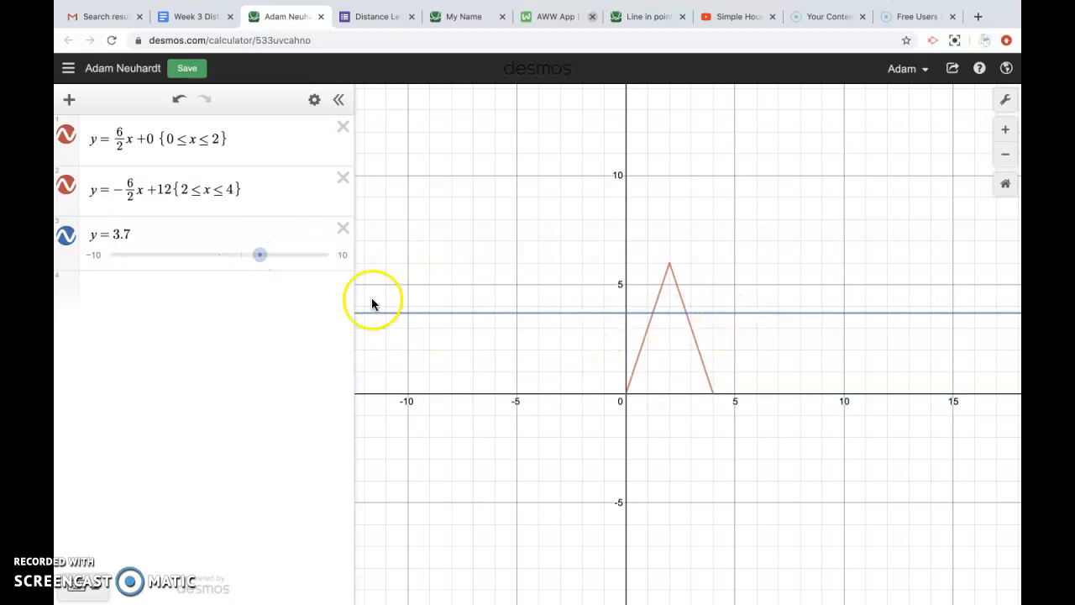
{"action": "left_click", "coordinate": [162, 297]}
{"action": "type", "text": "x "}
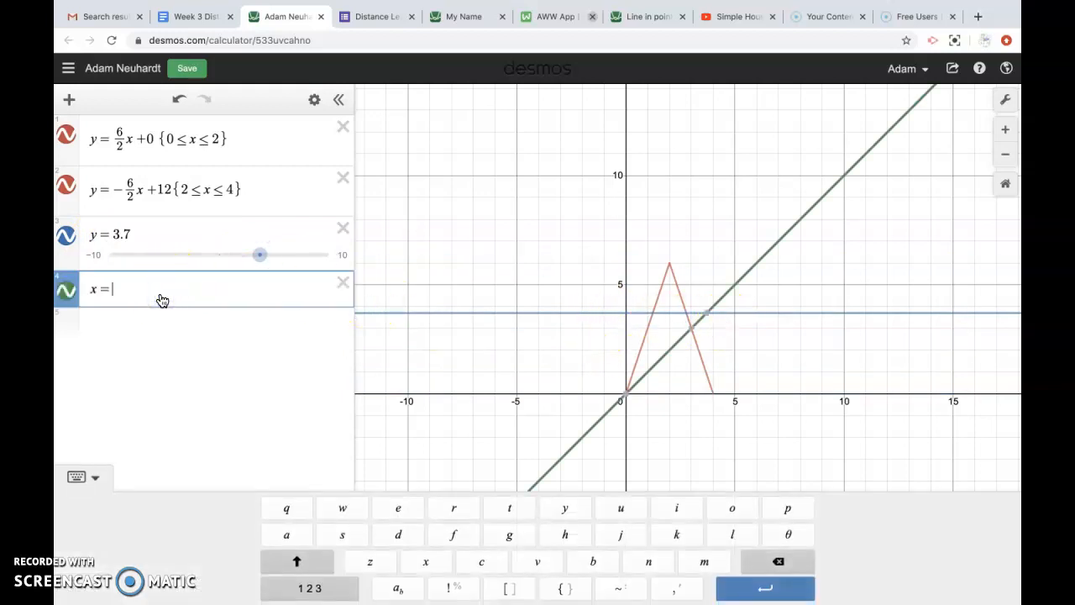
{"action": "type", "text": "= 4"}
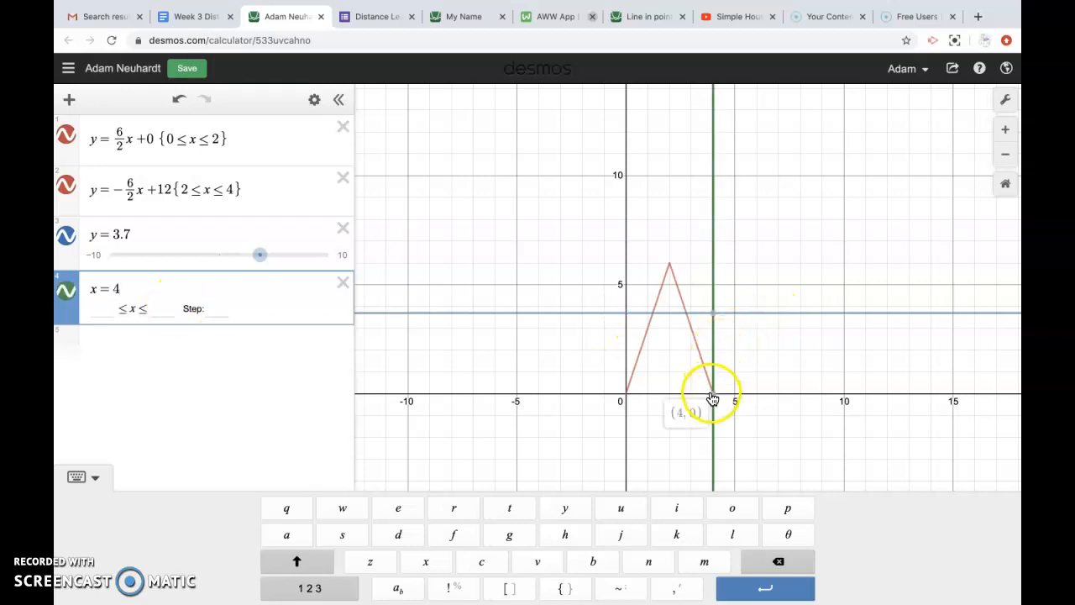
{"action": "mouse_move", "coordinate": [713, 395]}
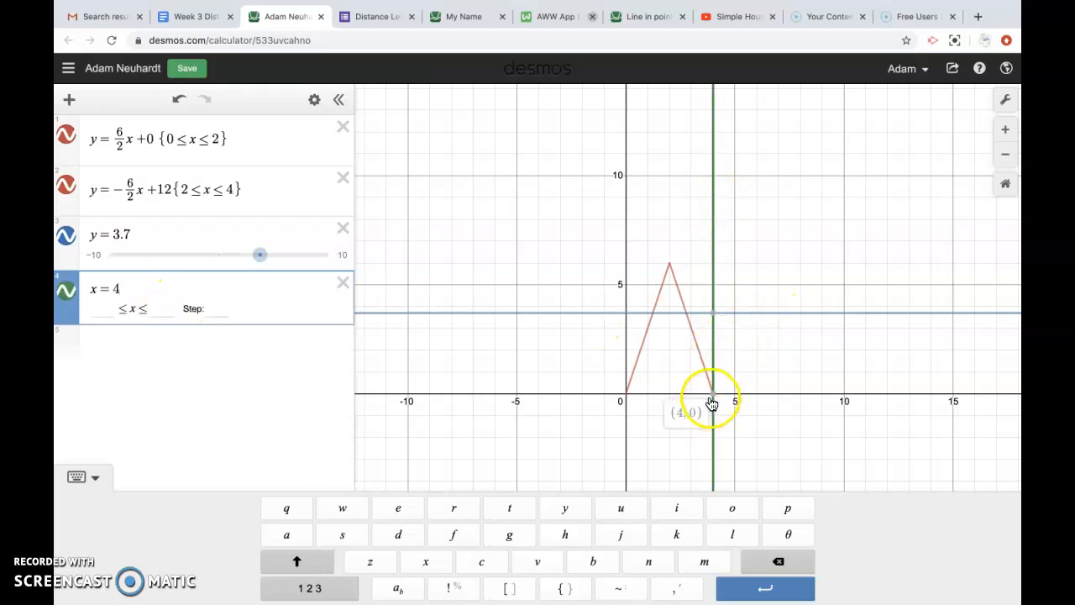
{"action": "left_click", "coordinate": [342, 283]}
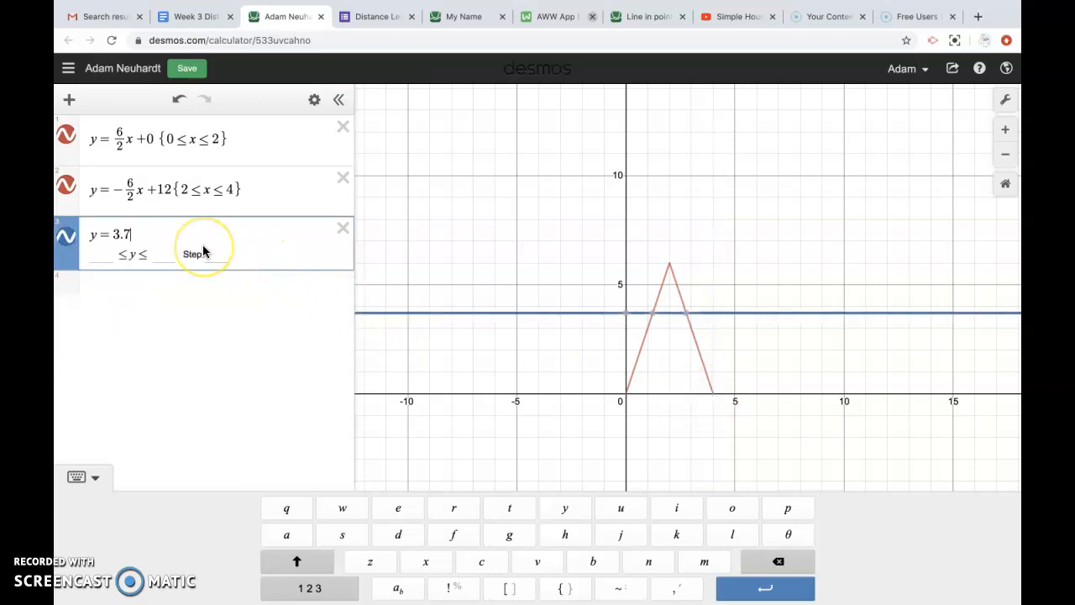
Step: Change the horizontal line to y = 3, open braces, and locate its intersections at x = 1 and 3
{"action": "key", "text": "BackSpace"}
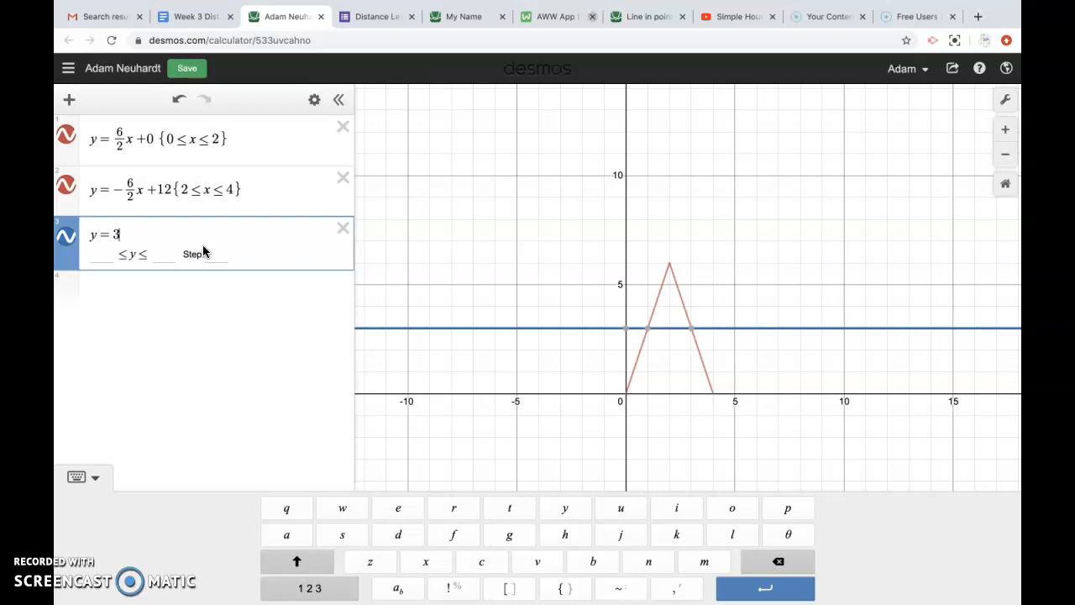
{"action": "left_click", "coordinate": [212, 238]}
{"action": "type", "text": "{"}
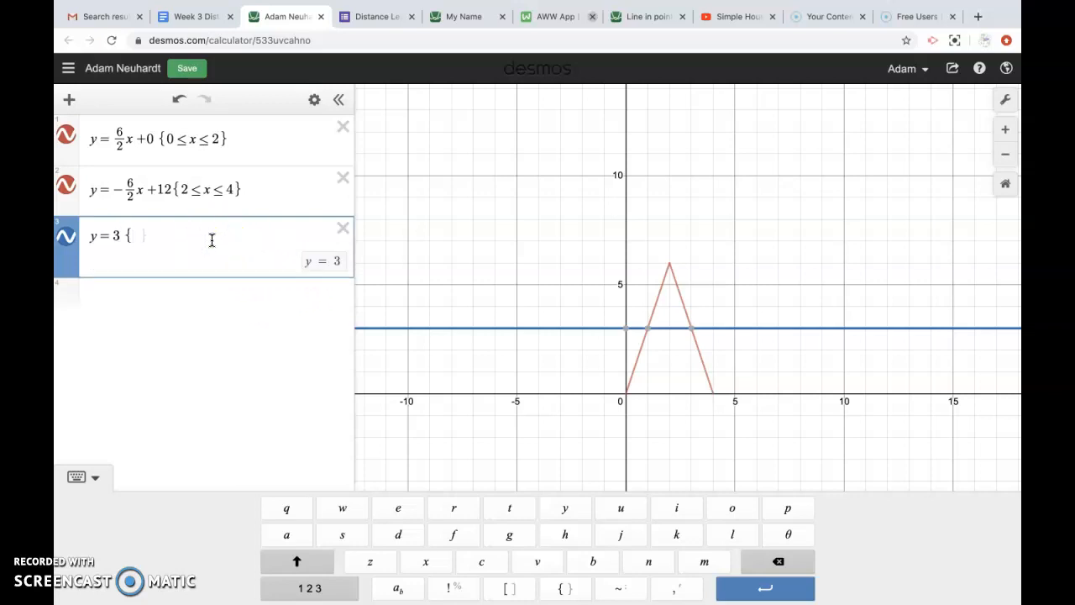
{"action": "left_click", "coordinate": [1006, 131]}
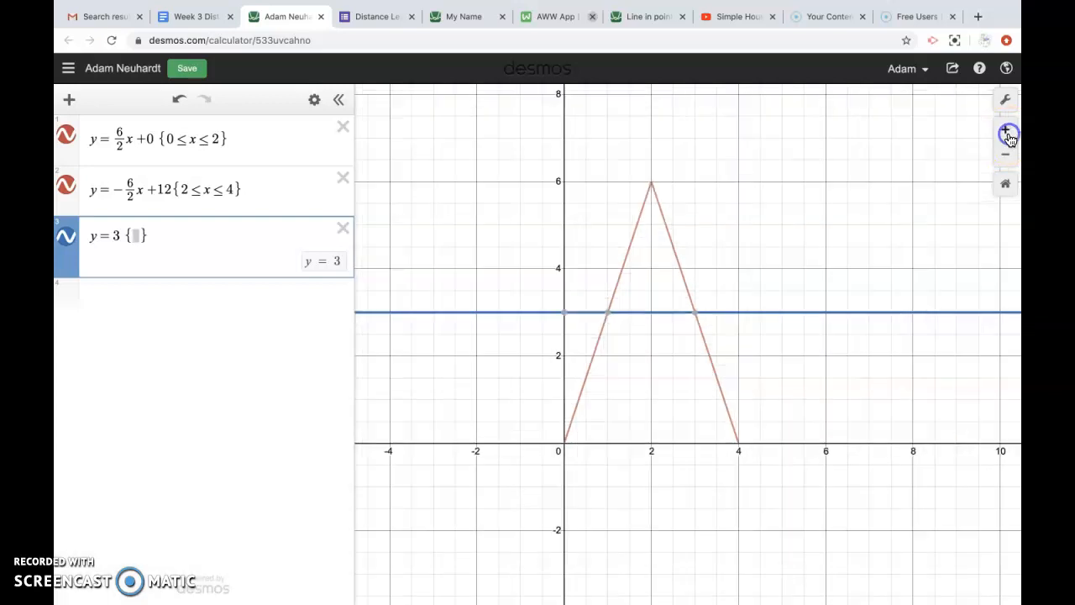
{"action": "left_click_drag", "start_coordinate": [841, 232], "coordinate": [880, 233]}
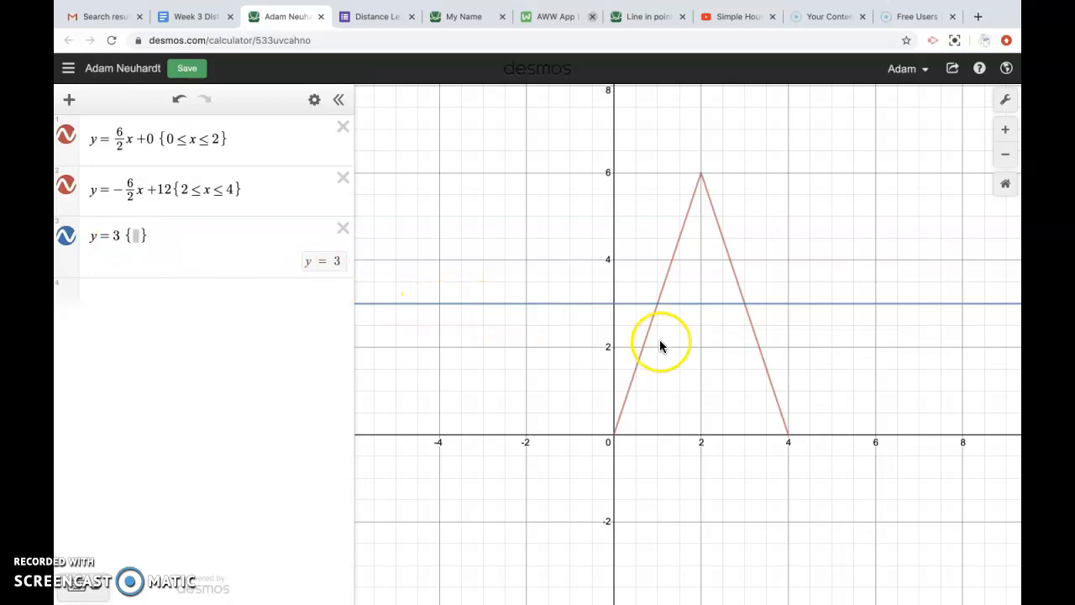
{"action": "left_click", "coordinate": [658, 305]}
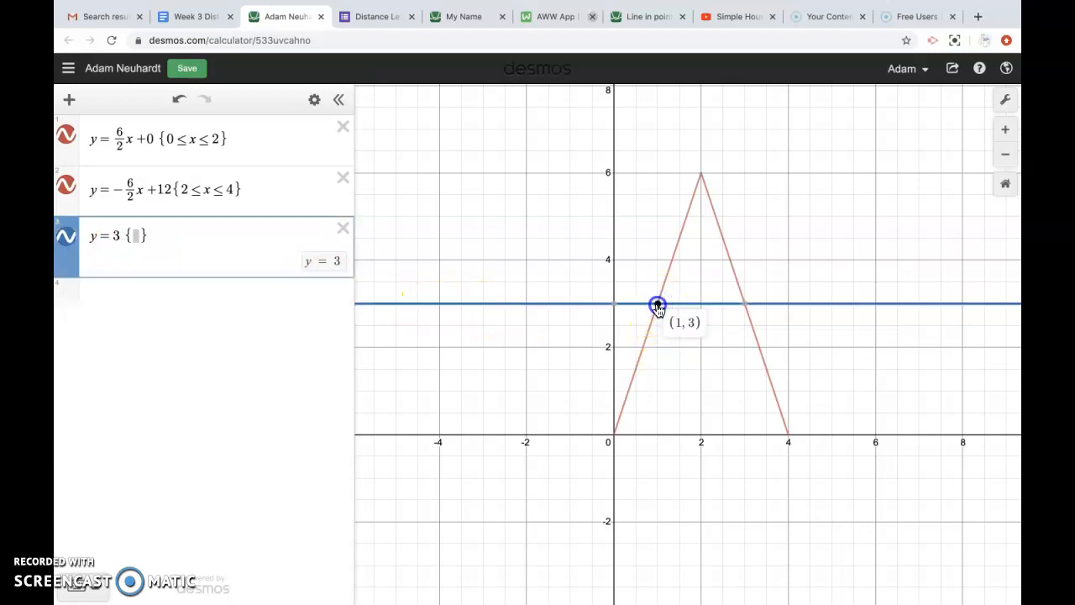
{"action": "left_click", "coordinate": [746, 305]}
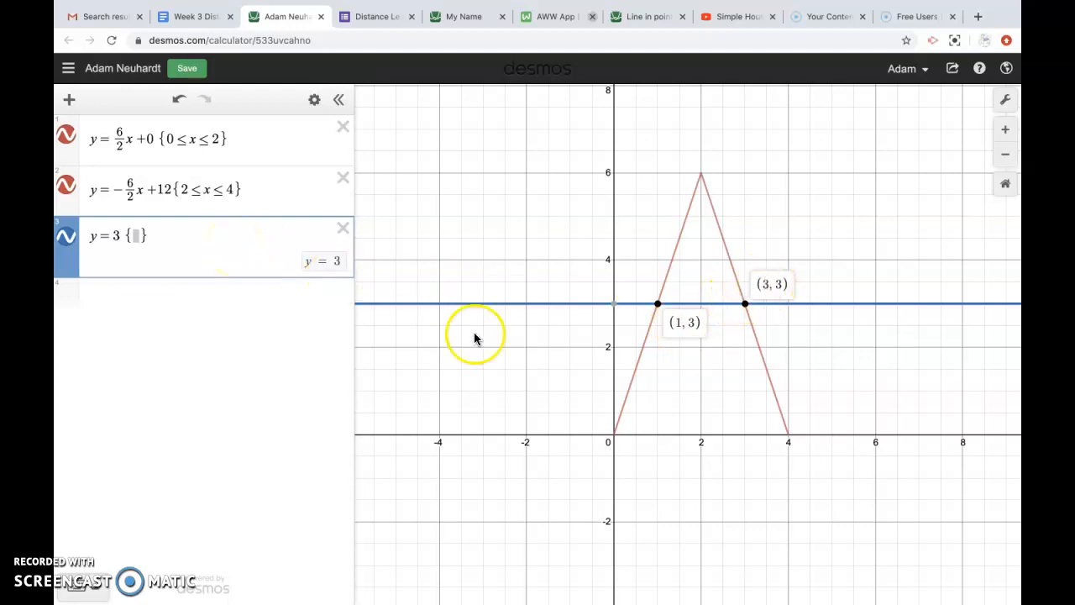
Step: Fill the crossbar's restriction as {1 ≤ x ≤ 3} so it spans between the legs
{"action": "type", "text": "1"}
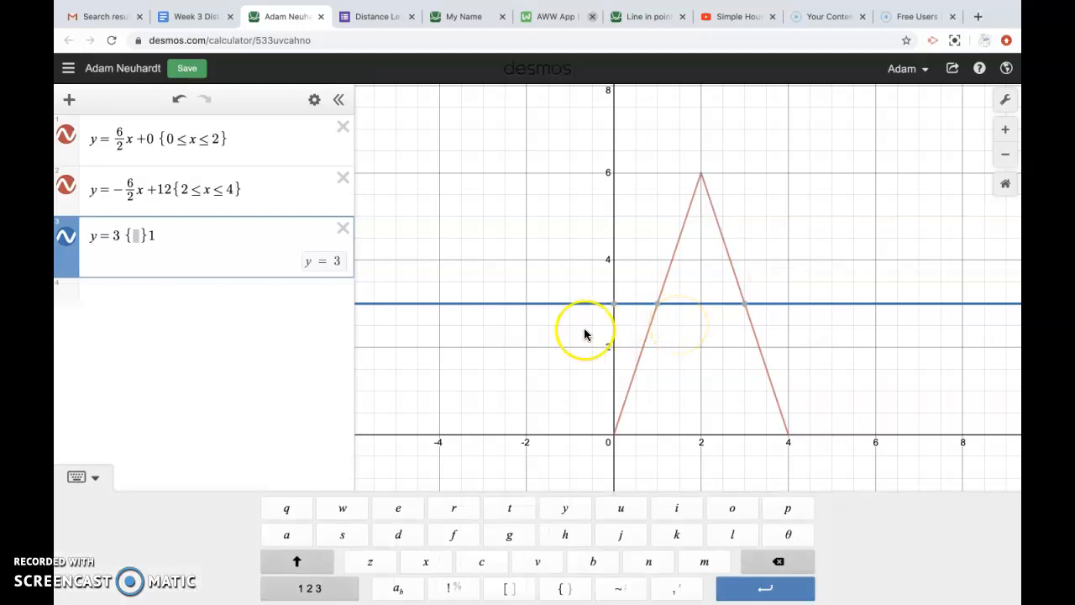
{"action": "type", "text": "1"}
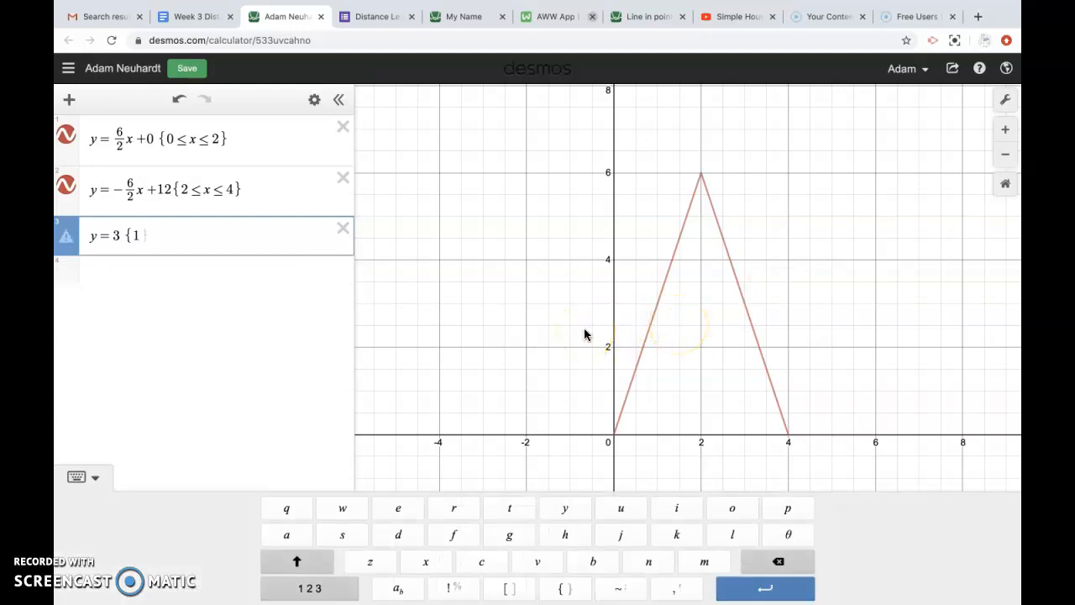
{"action": "left_click", "coordinate": [310, 588]}
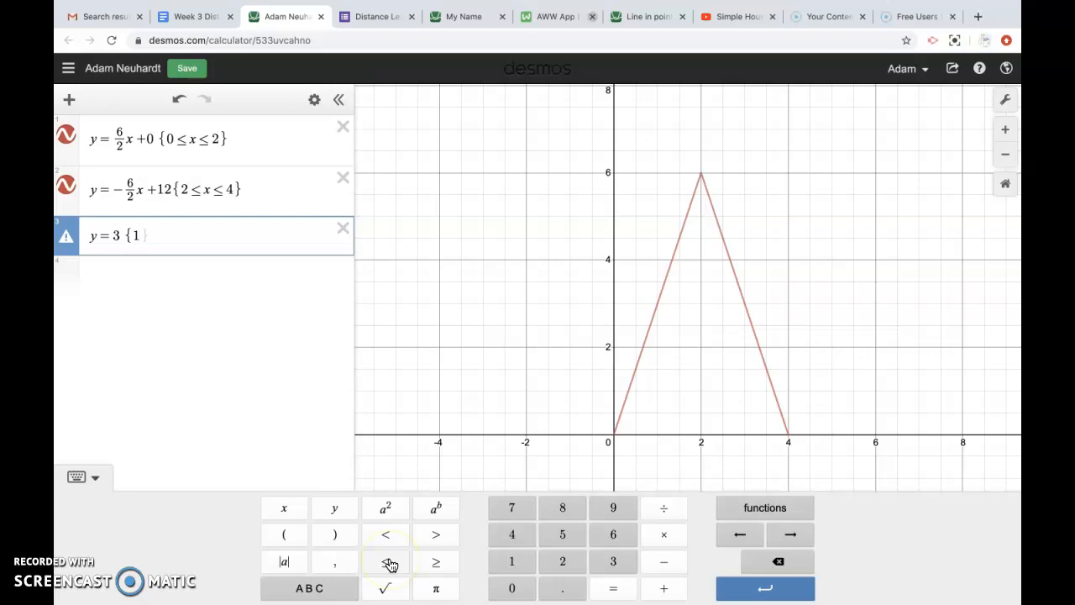
{"action": "left_click", "coordinate": [386, 562]}
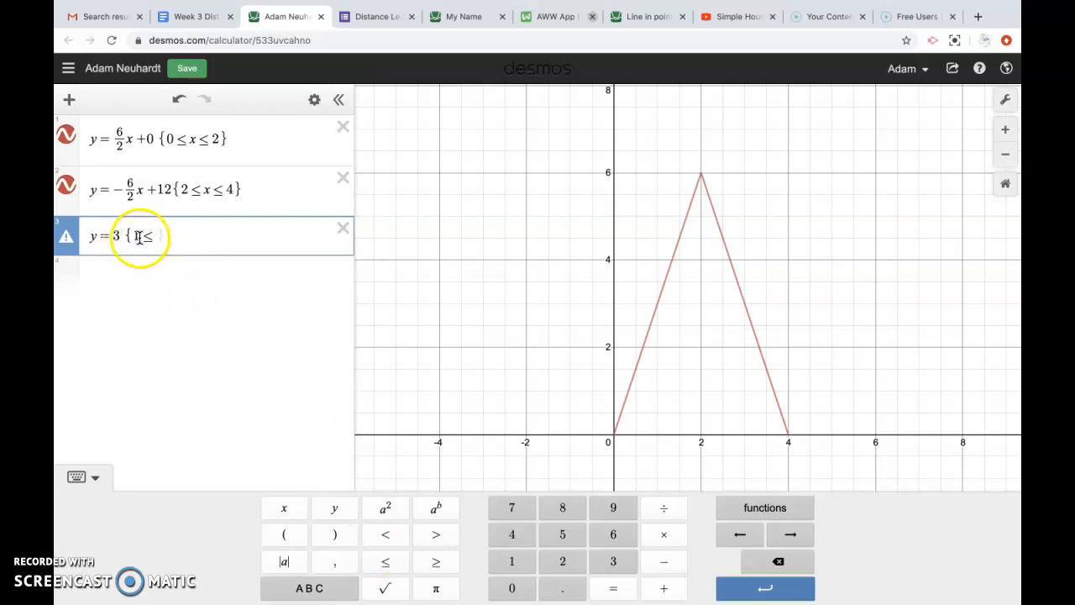
{"action": "type", "text": "x"}
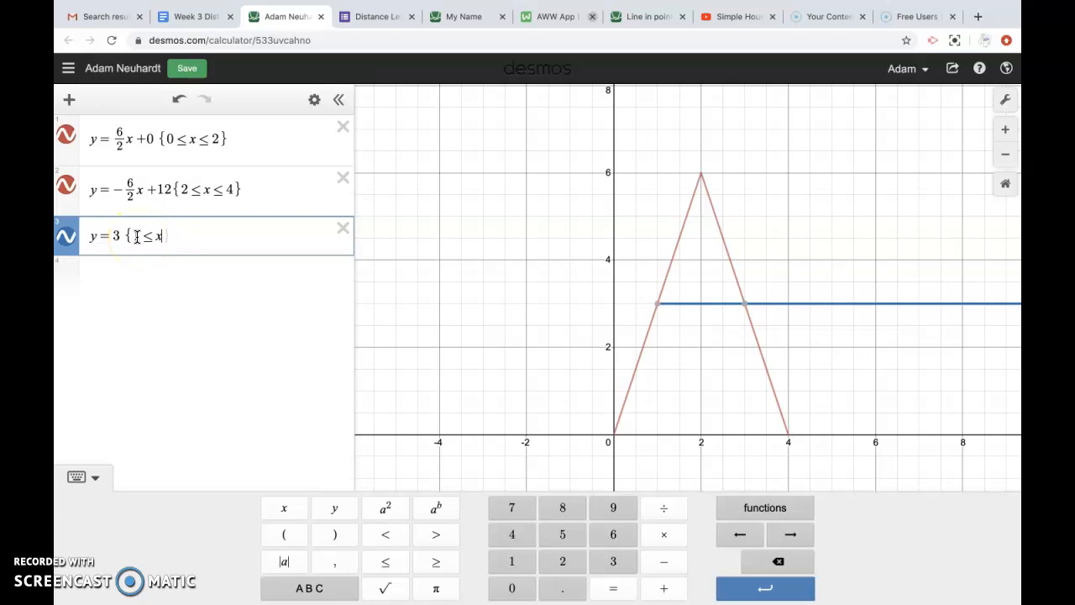
{"action": "left_click", "coordinate": [386, 562]}
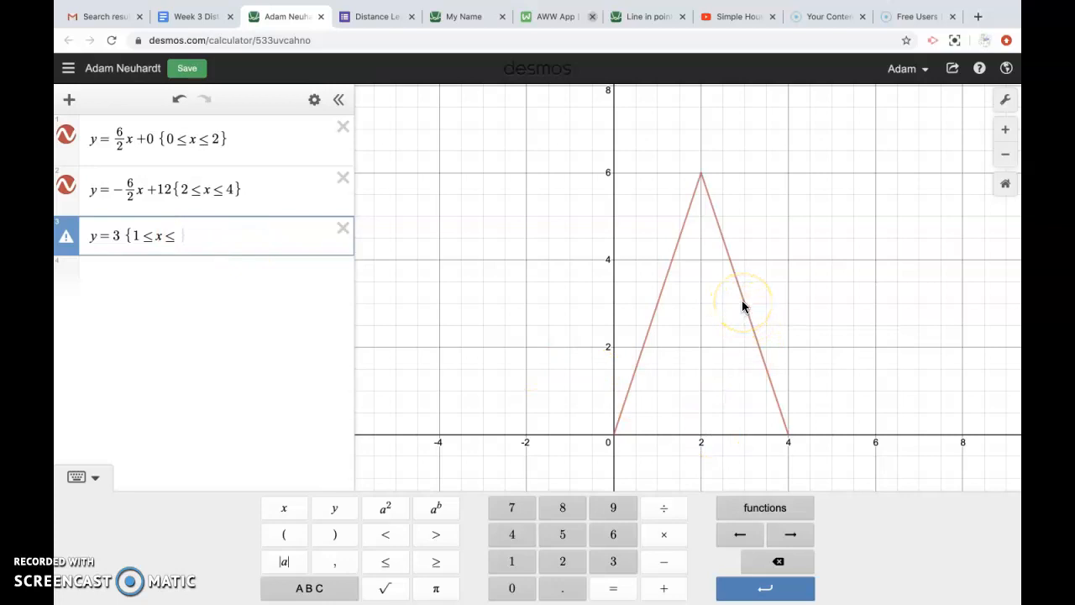
{"action": "type", "text": "3"}
{"action": "mouse_move", "coordinate": [656, 311]}
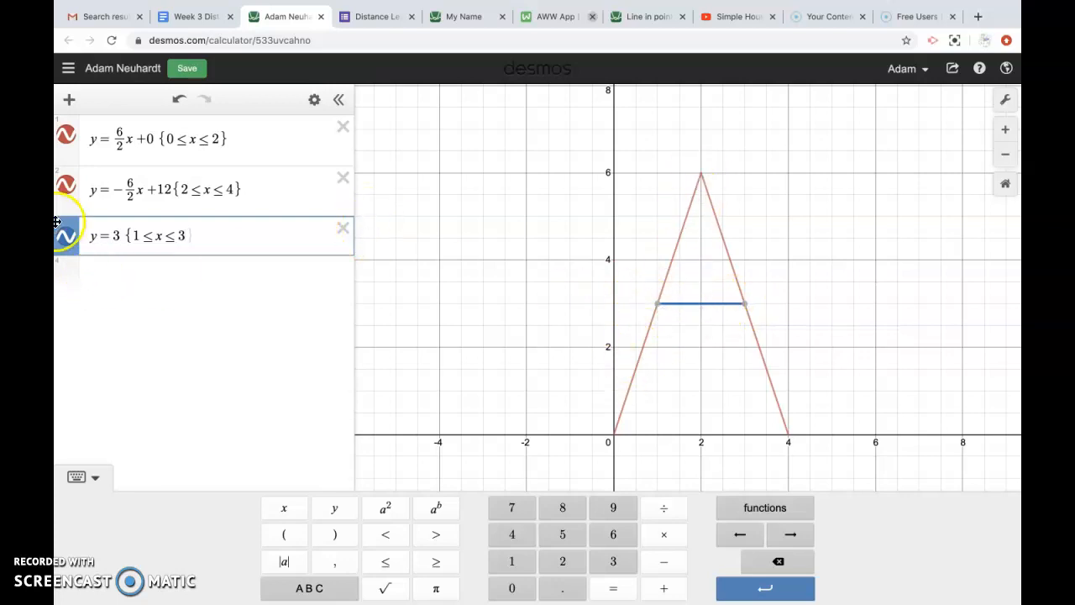
{"action": "left_click", "coordinate": [66, 239]}
{"action": "left_click", "coordinate": [66, 239]}
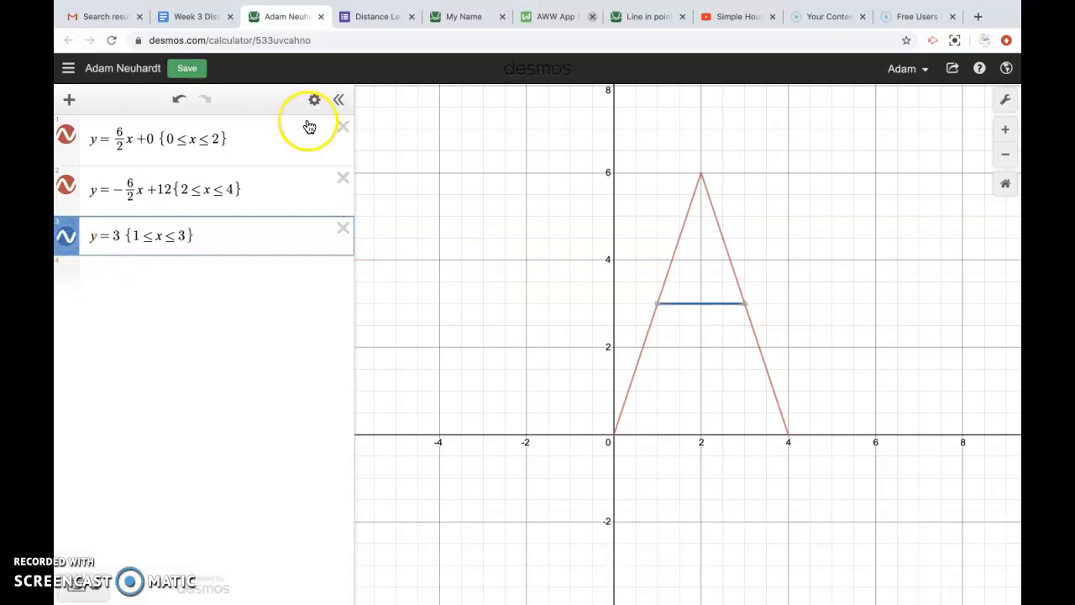
Step: Style the crossbar y = 3 {1 ≤ x ≤ 3} red with a dashed line
{"action": "left_click", "coordinate": [315, 101]}
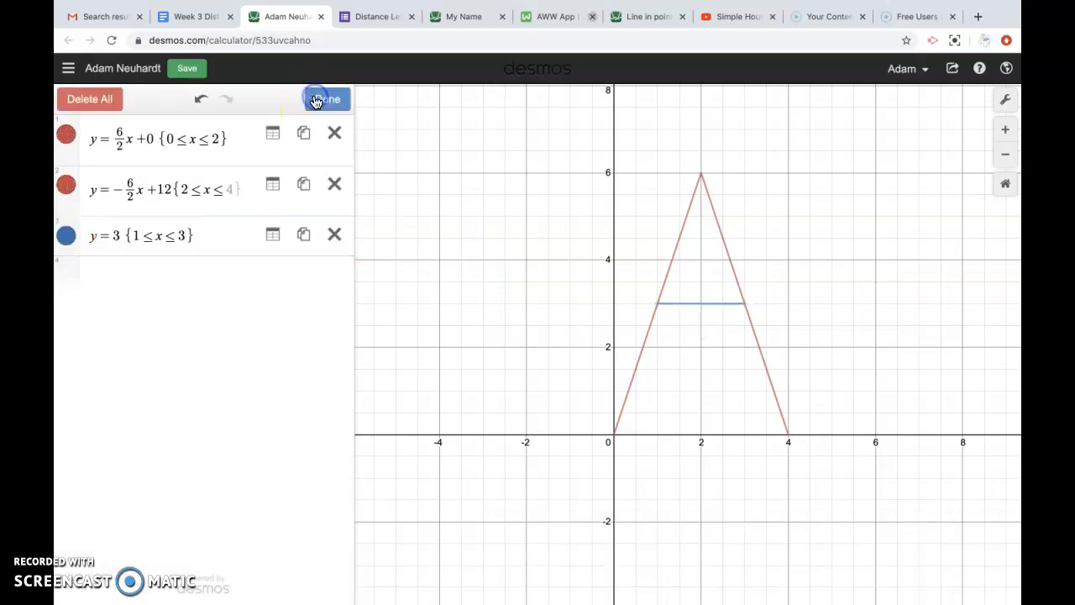
{"action": "left_click", "coordinate": [67, 235]}
{"action": "left_click", "coordinate": [181, 236]}
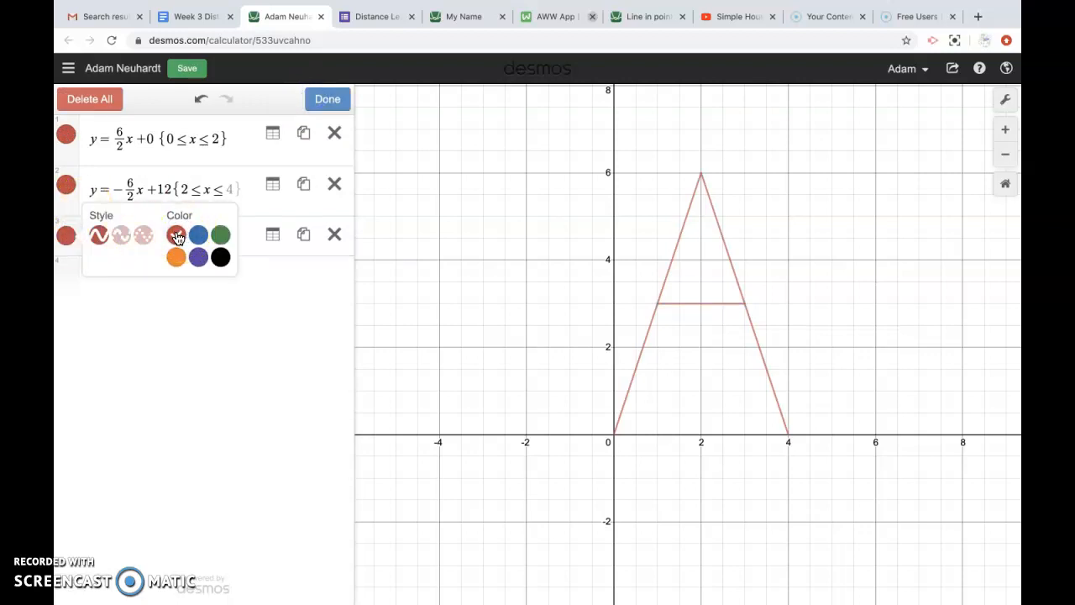
{"action": "left_click", "coordinate": [122, 238]}
{"action": "left_click", "coordinate": [143, 238]}
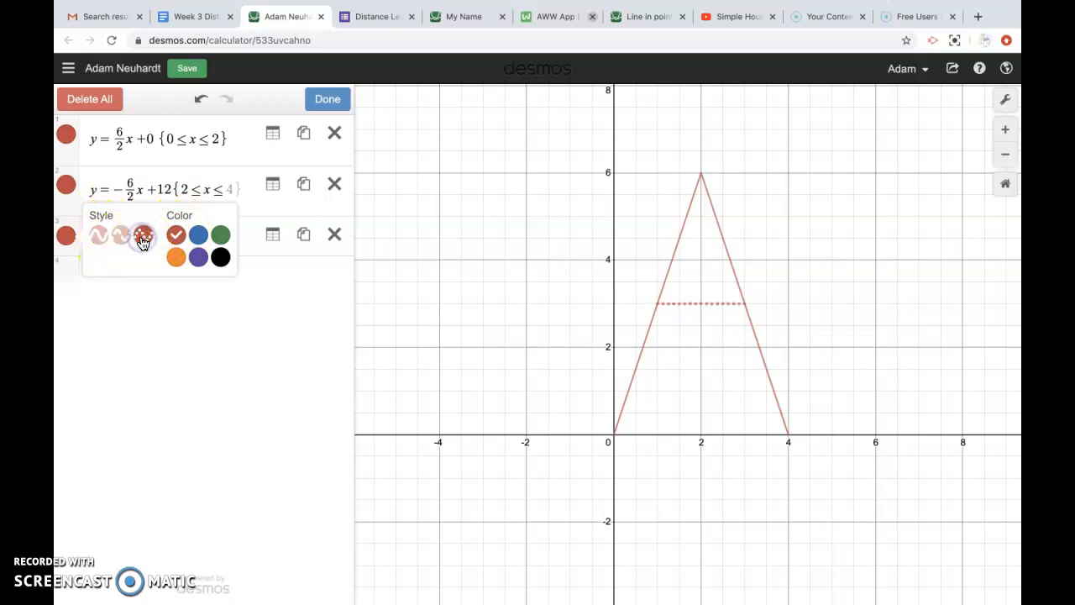
{"action": "left_click", "coordinate": [118, 239]}
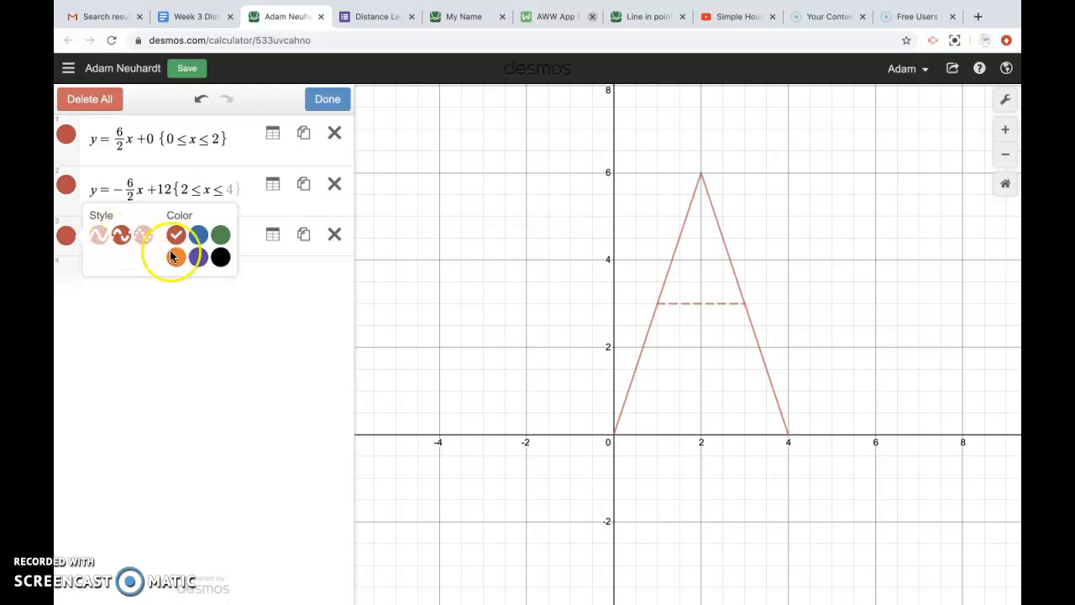
{"action": "left_click", "coordinate": [326, 100]}
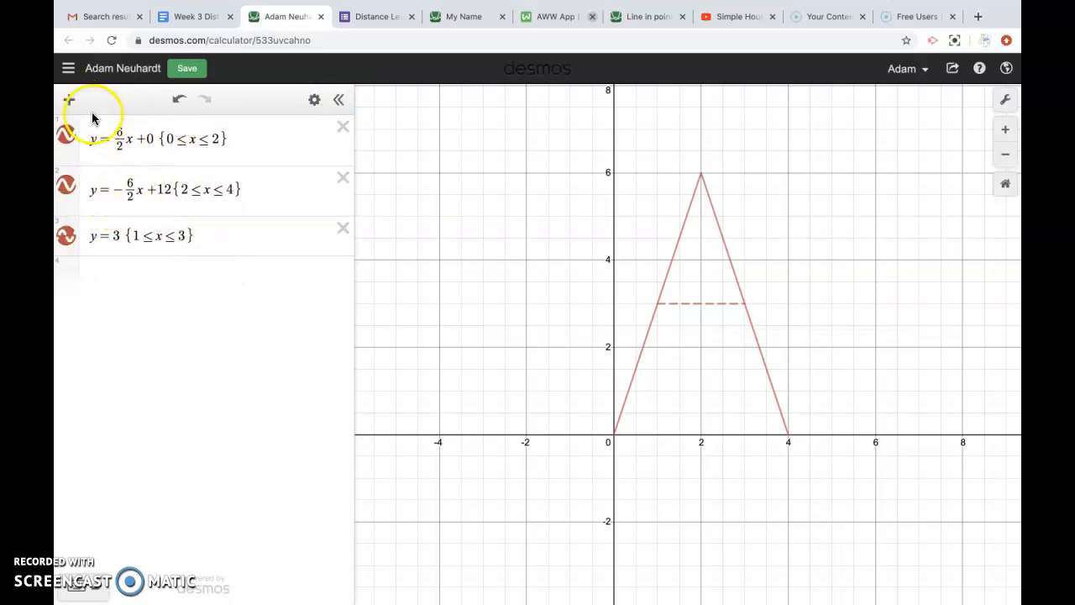
{"action": "left_click", "coordinate": [69, 99]}
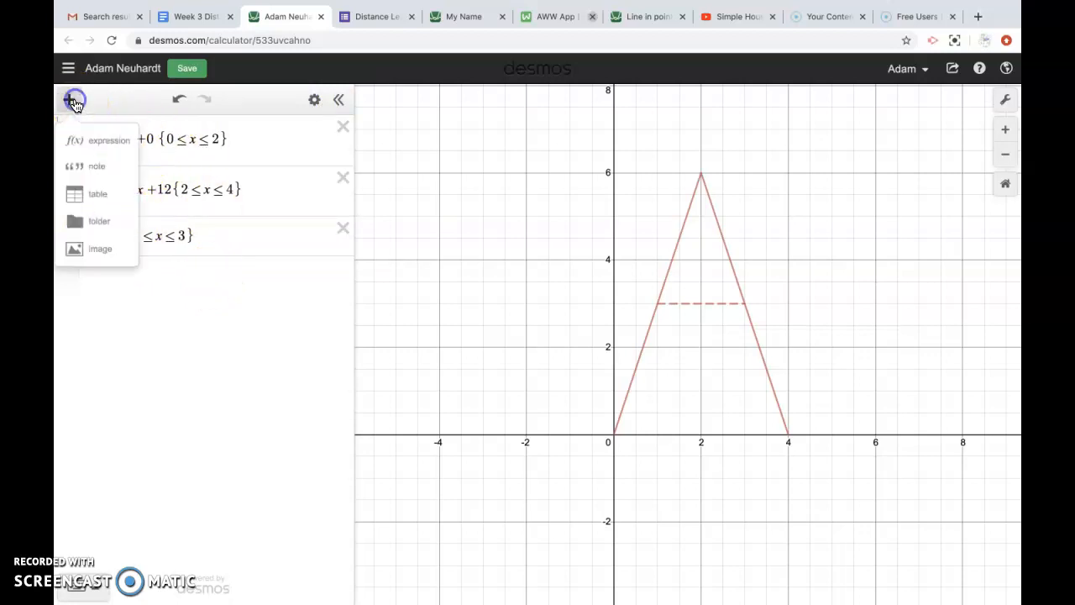
Step: Create folder A and move the three line expressions of the letter into it
{"action": "left_click", "coordinate": [96, 221]}
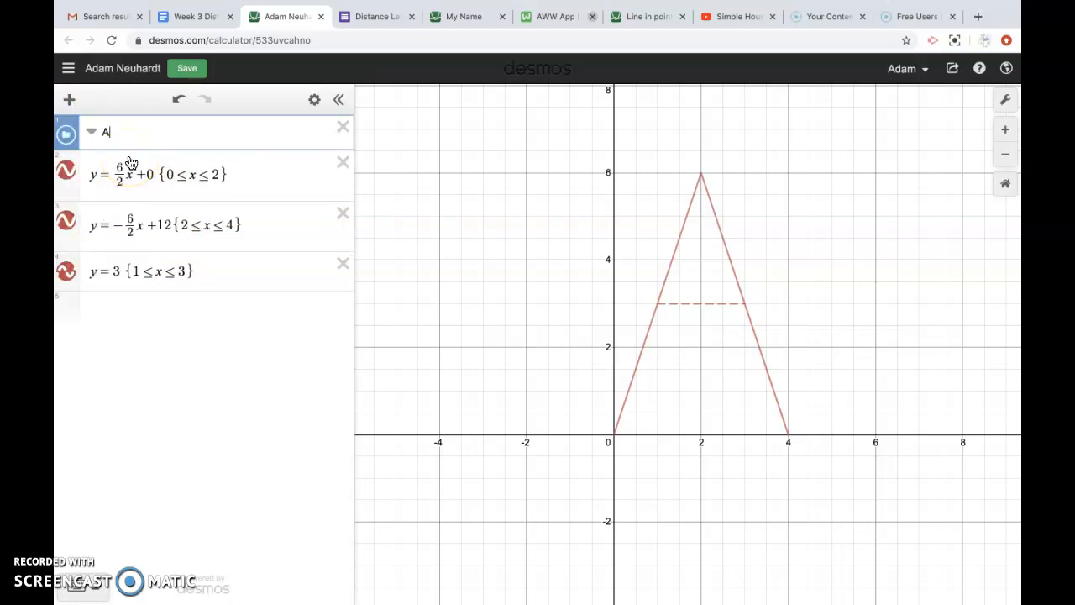
{"action": "left_click_drag", "start_coordinate": [73, 156], "coordinate": [73, 164]}
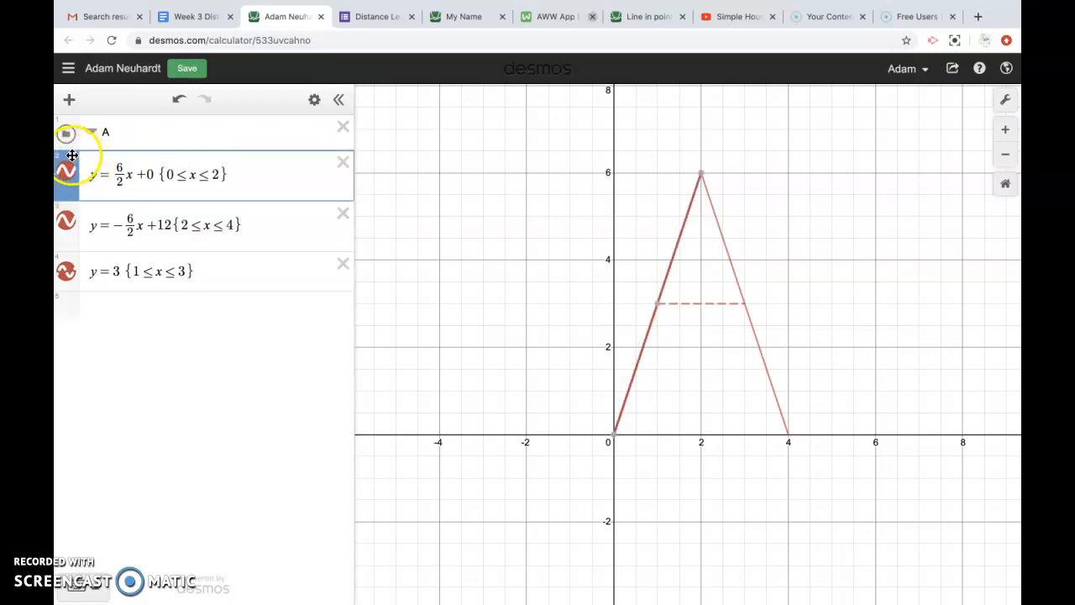
{"action": "left_click_drag", "start_coordinate": [72, 152], "coordinate": [73, 148]}
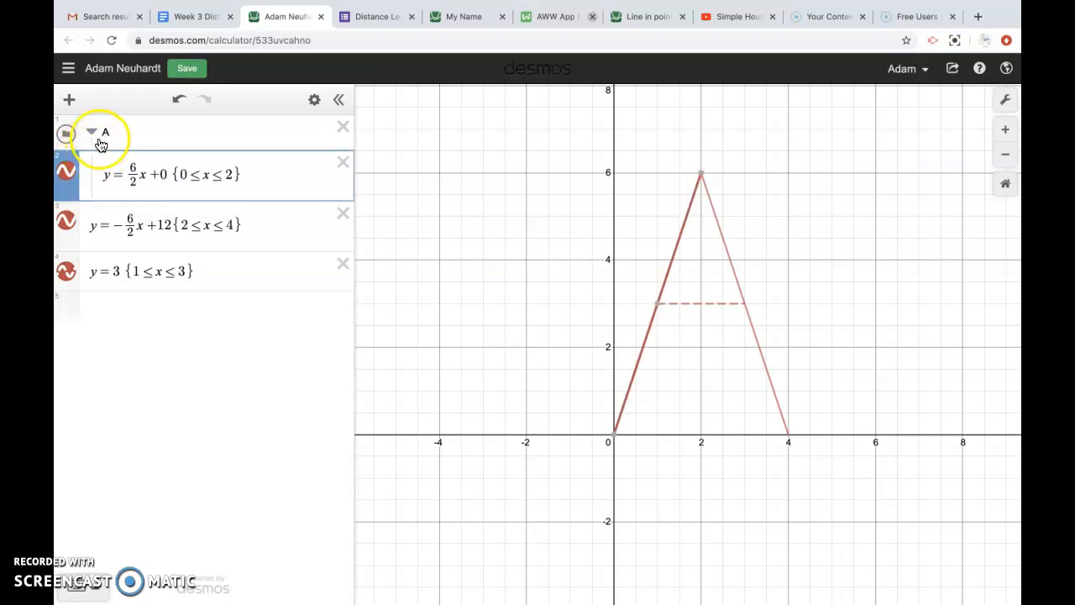
{"action": "left_click_drag", "start_coordinate": [74, 202], "coordinate": [73, 196]}
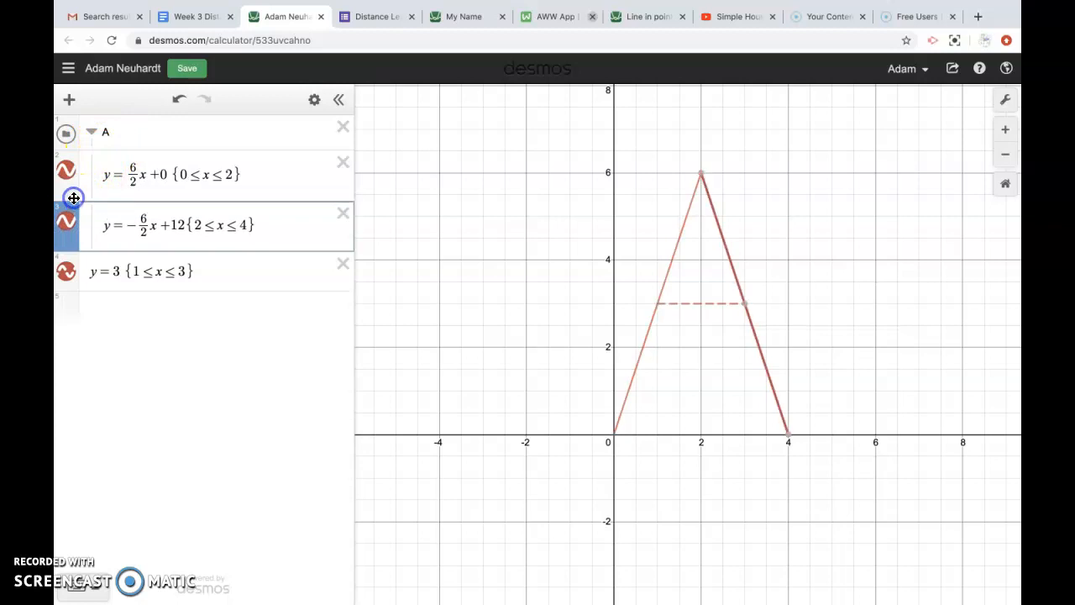
{"action": "left_click_drag", "start_coordinate": [72, 240], "coordinate": [73, 245]}
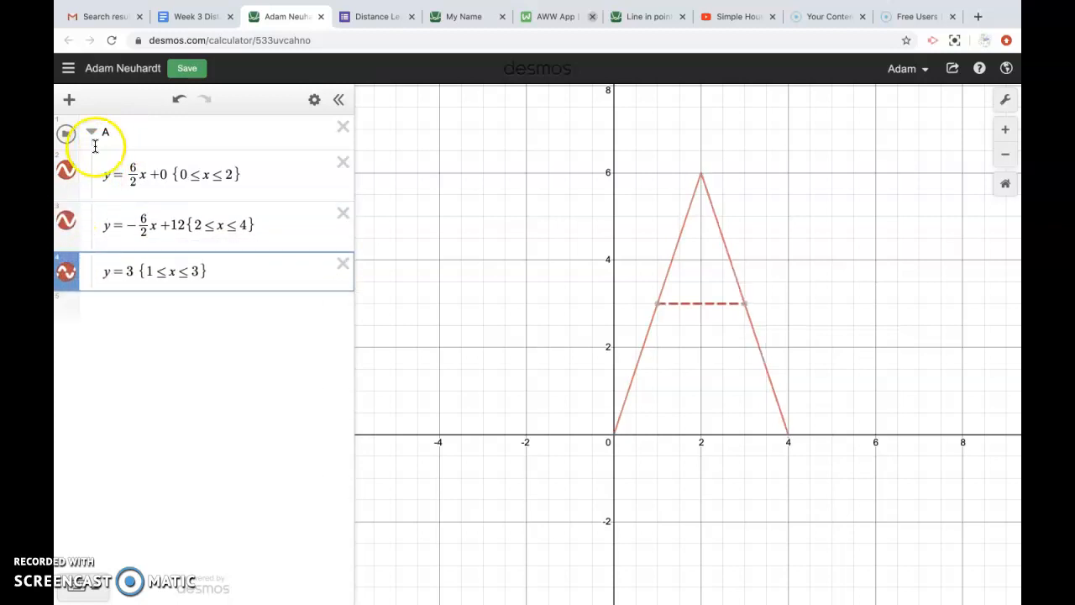
Step: Collapse folder A and shift the graph left to leave room
{"action": "left_click", "coordinate": [91, 131]}
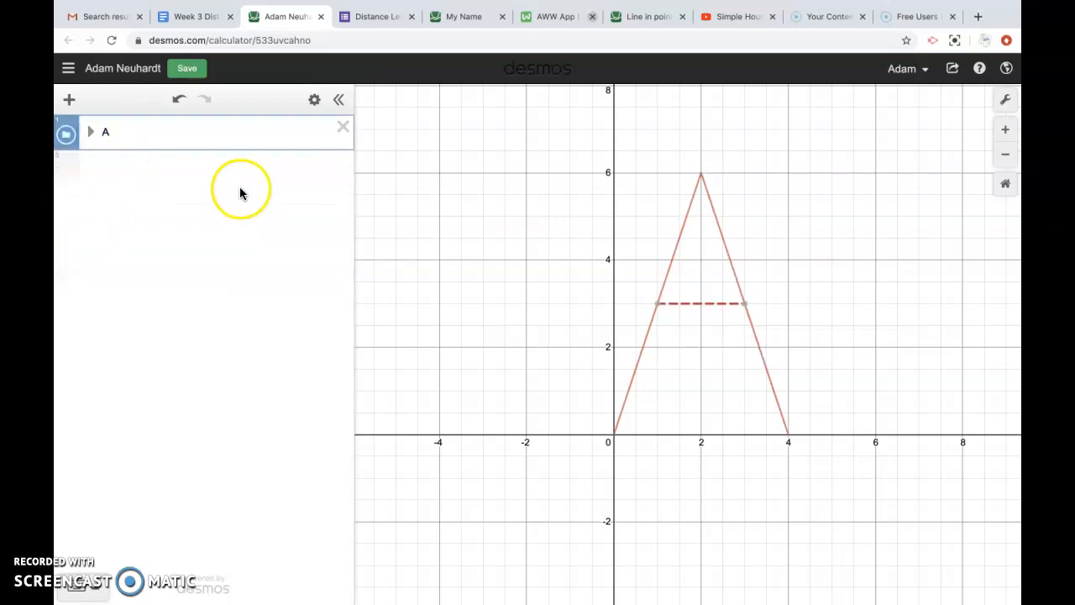
{"action": "left_click", "coordinate": [91, 132]}
{"action": "left_click", "coordinate": [91, 132]}
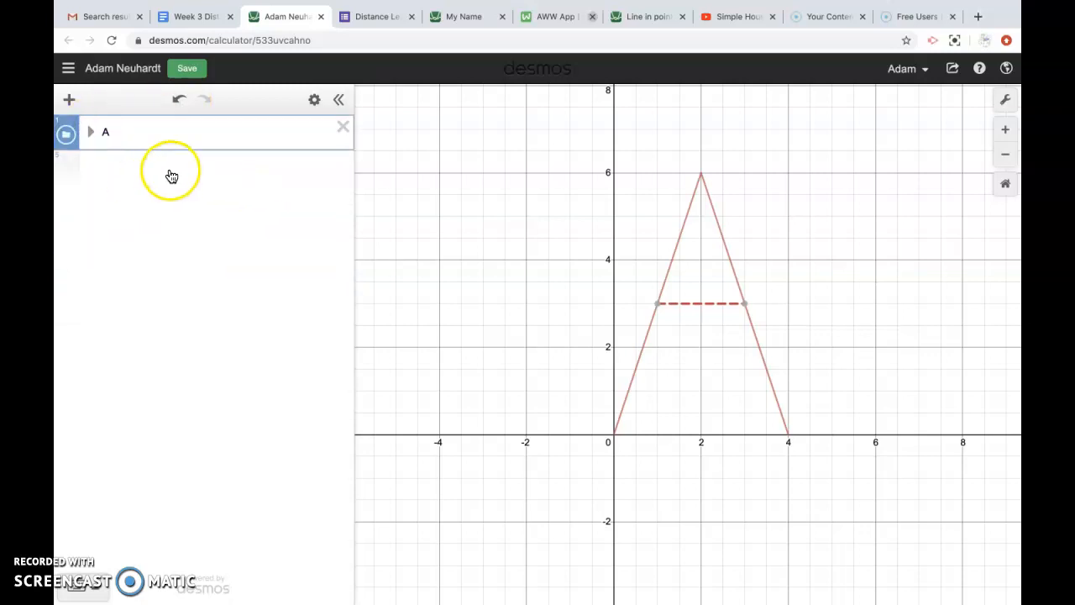
{"action": "left_click_drag", "start_coordinate": [597, 357], "coordinate": [425, 379]}
Step: Create a new folder named d containing an empty expression
{"action": "left_click_drag", "start_coordinate": [694, 360], "coordinate": [631, 353]}
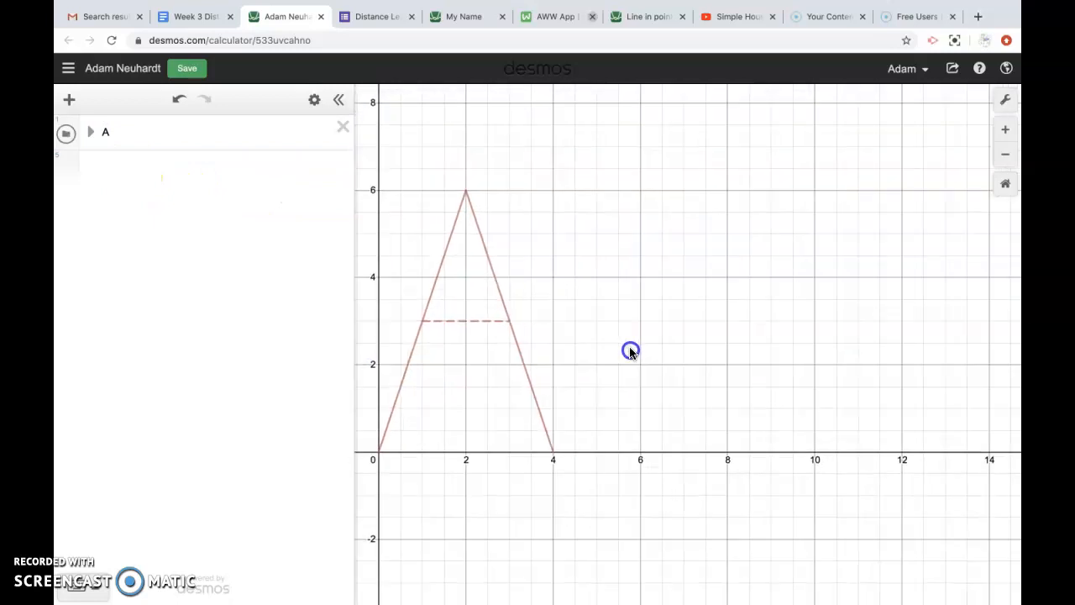
{"action": "left_click", "coordinate": [175, 173]}
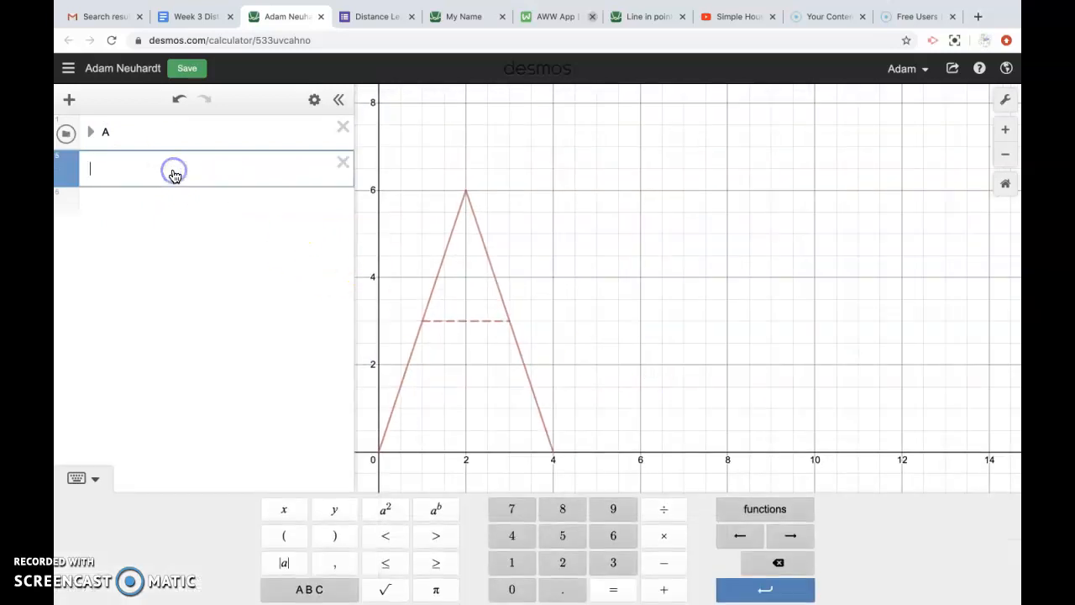
{"action": "left_click", "coordinate": [69, 99]}
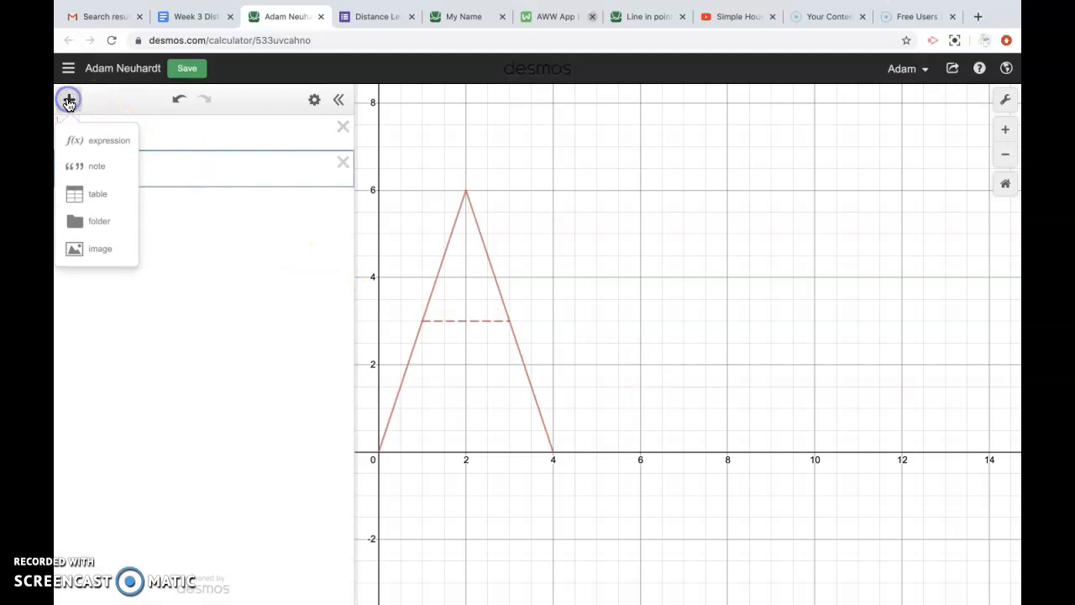
{"action": "left_click", "coordinate": [92, 219]}
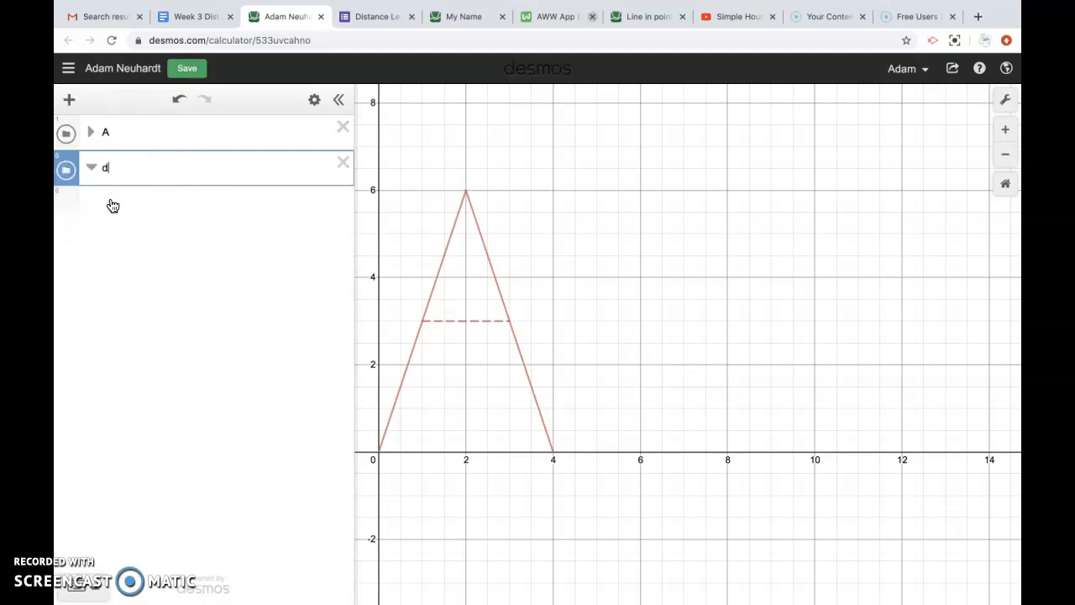
{"action": "left_click", "coordinate": [92, 201]}
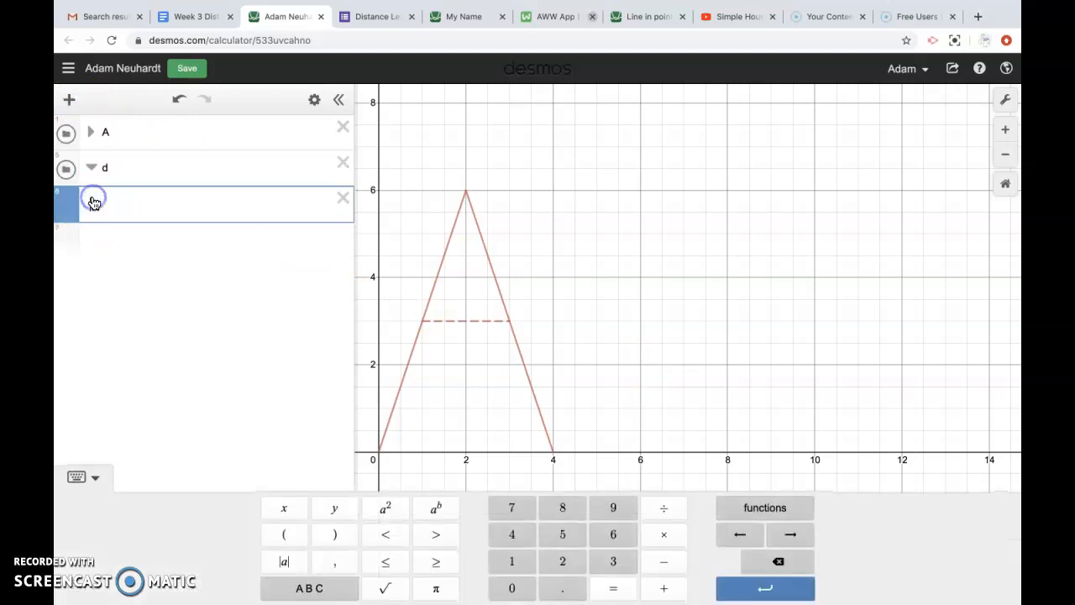
{"action": "left_click", "coordinate": [429, 340]}
Step: Zoom and pan to bring x = 4.5 on the x-axis into view, then edit folder d's expression
{"action": "left_click_drag", "start_coordinate": [604, 394], "coordinate": [585, 397]}
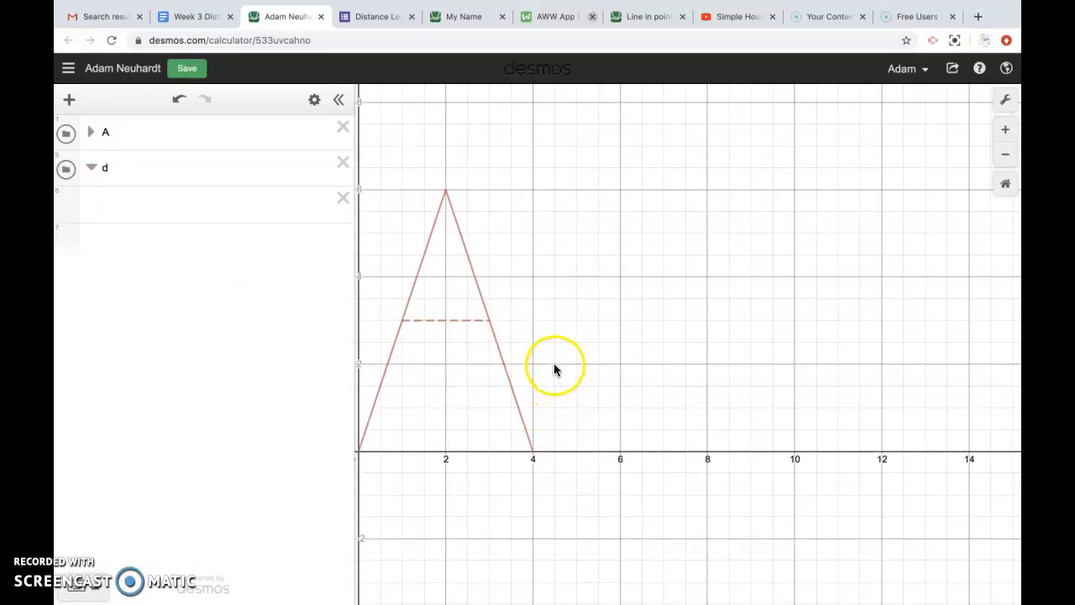
{"action": "left_click", "coordinate": [1007, 132]}
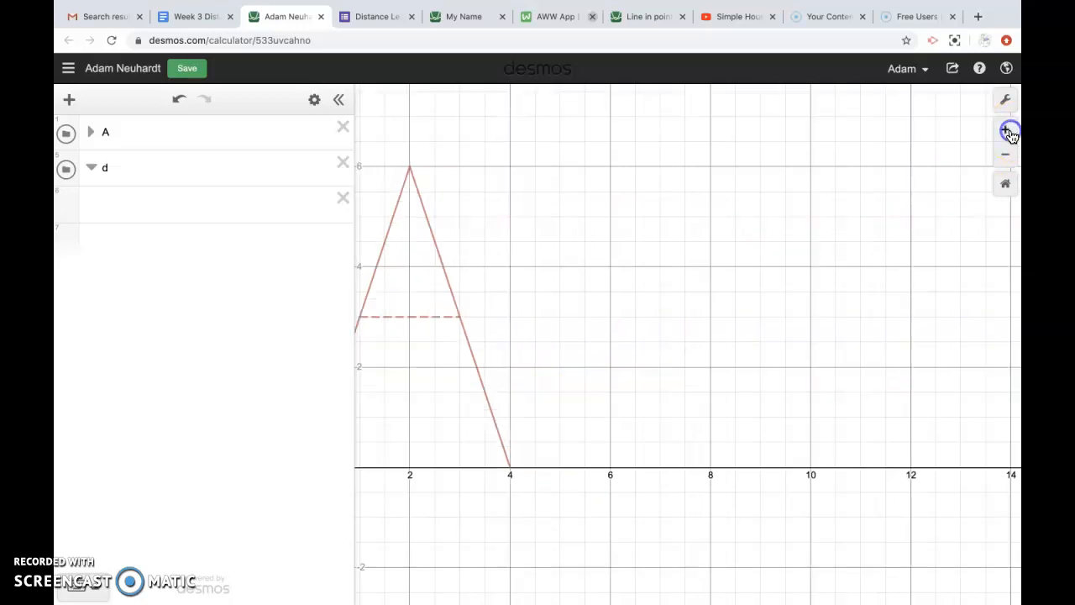
{"action": "left_click_drag", "start_coordinate": [660, 411], "coordinate": [776, 403]}
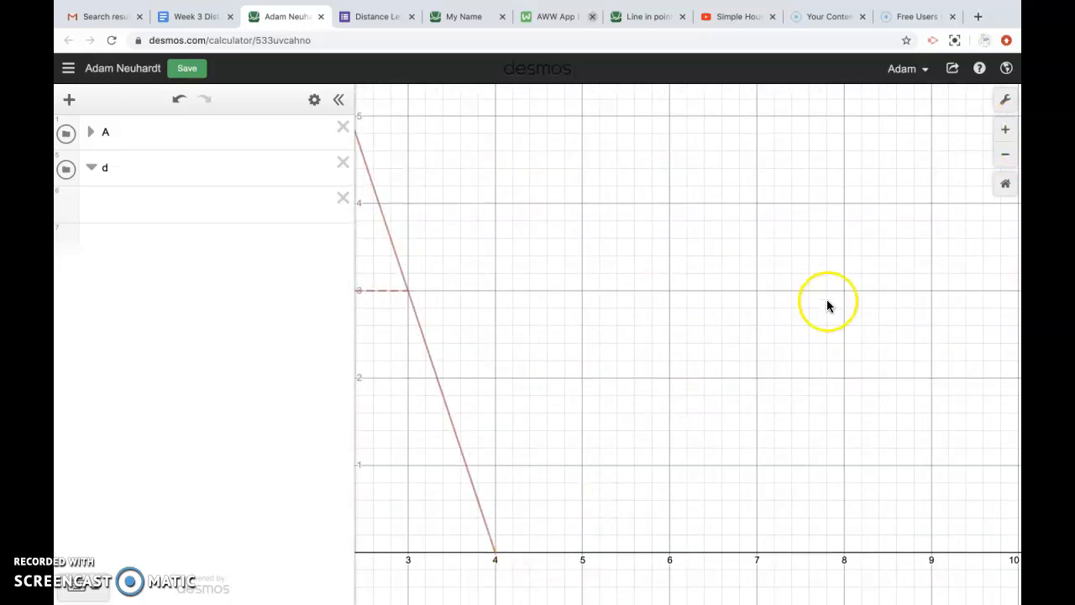
{"action": "left_click", "coordinate": [1007, 137]}
{"action": "left_click_drag", "start_coordinate": [607, 500], "coordinate": [688, 348]}
{"action": "left_click_drag", "start_coordinate": [659, 439], "coordinate": [718, 333]}
{"action": "left_click_drag", "start_coordinate": [599, 401], "coordinate": [664, 404]}
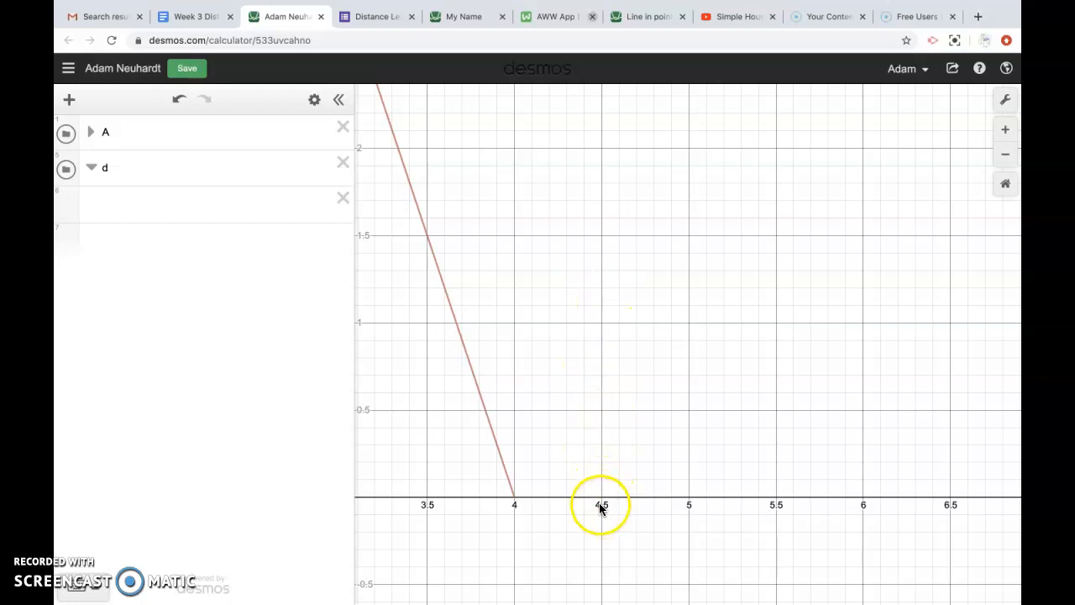
{"action": "left_click", "coordinate": [185, 212]}
{"action": "left_click", "coordinate": [586, 443]}
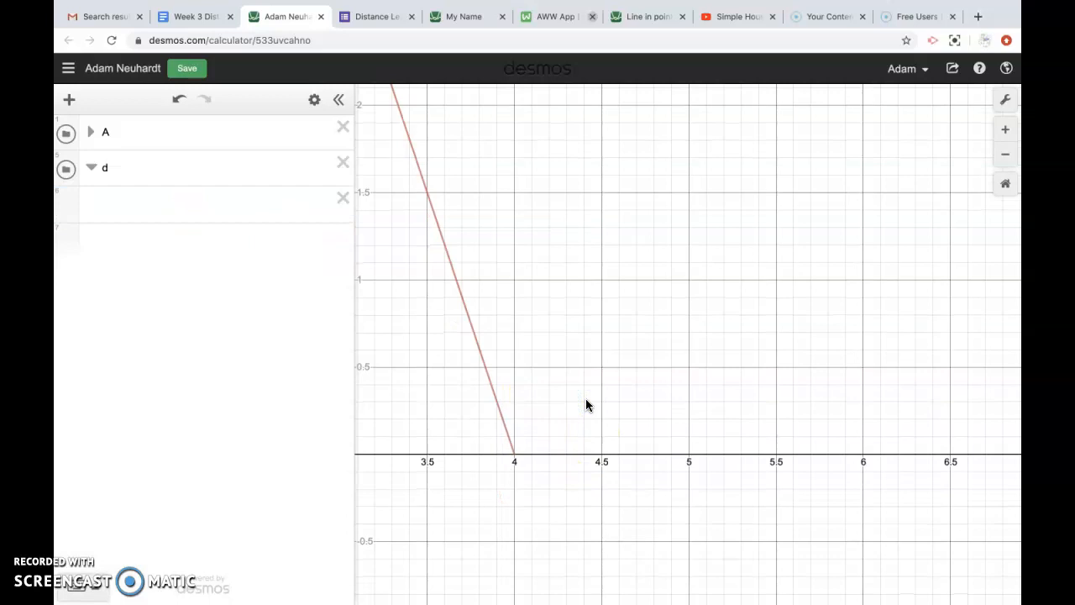
{"action": "left_click", "coordinate": [240, 211]}
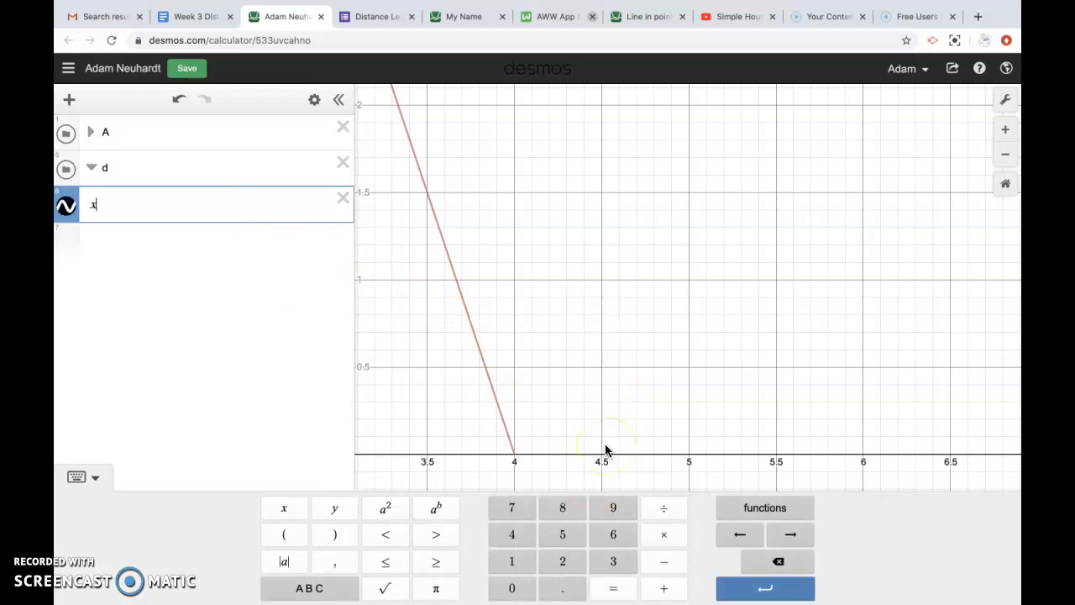
Step: Enter the vertical line x = 4.5 and test its slider, leaving it at 4.5
{"action": "type", "text": "x = 4.5"}
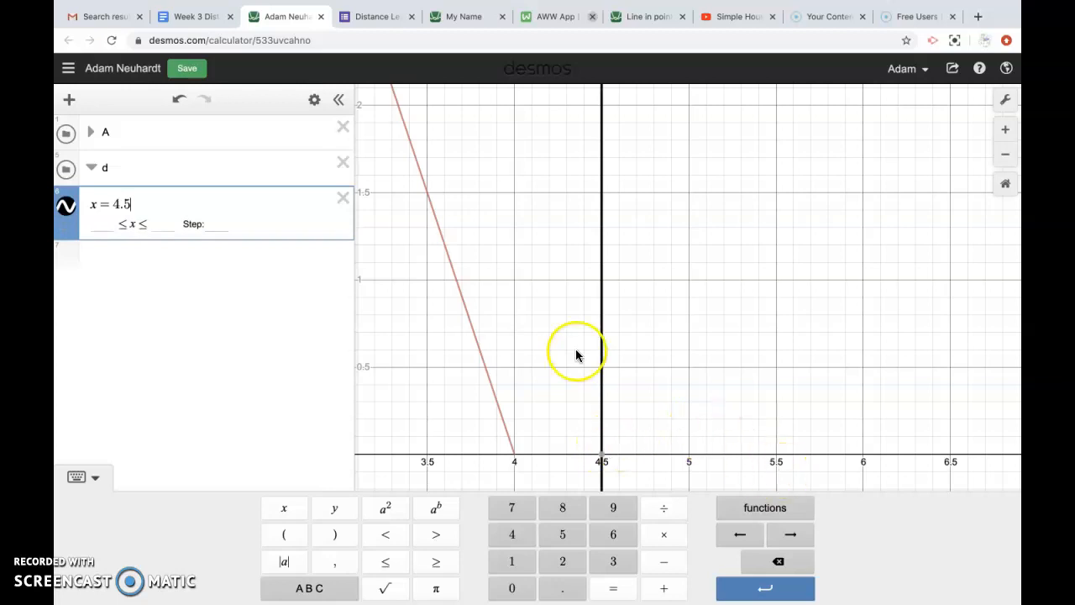
{"action": "left_click", "coordinate": [664, 377]}
{"action": "mouse_move", "coordinate": [283, 232]}
{"action": "left_mouse_down"}
{"action": "mouse_move", "coordinate": [226, 225]}
{"action": "mouse_move", "coordinate": [271, 228]}
{"action": "left_mouse_up"}
{"action": "left_click_drag", "start_coordinate": [272, 227], "coordinate": [268, 225]}
Step: Append empty restriction braces to x = 4.5 and zoom out to show the whole A
{"action": "left_click", "coordinate": [165, 206]}
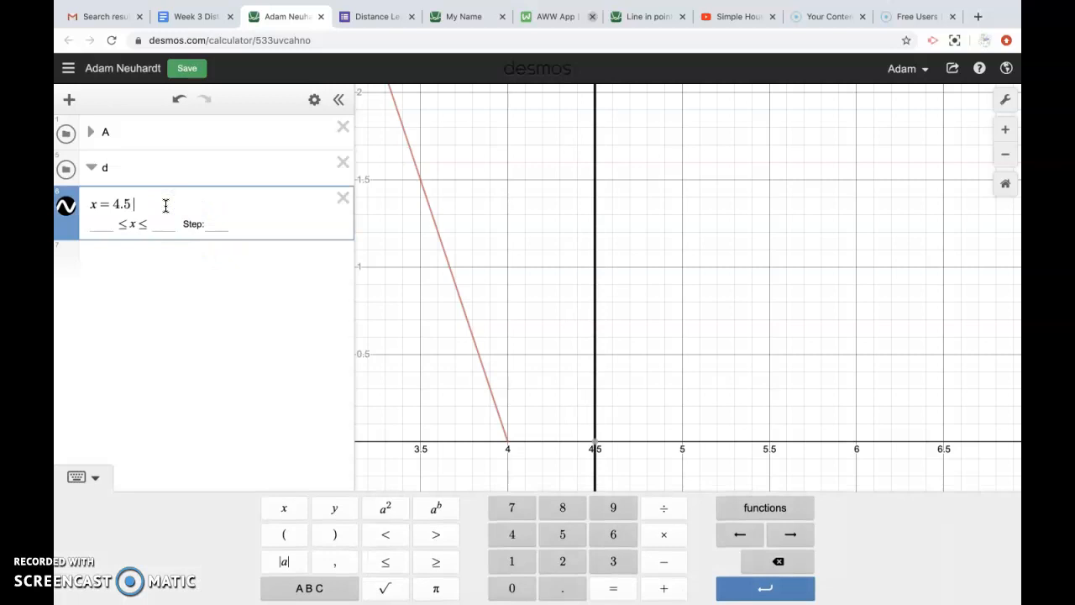
{"action": "type", "text": "{"}
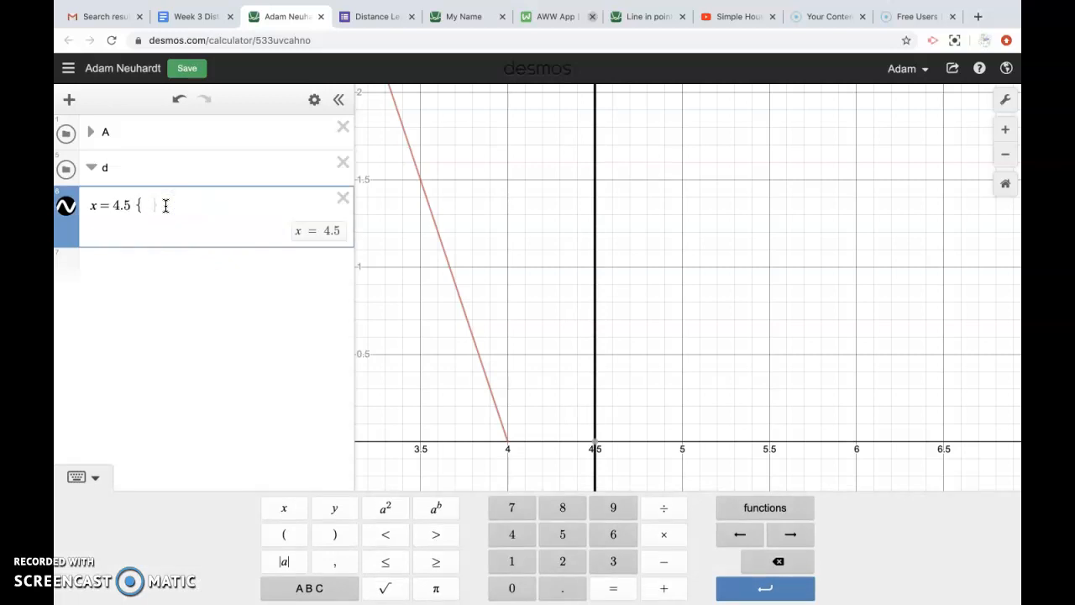
{"action": "left_click_drag", "start_coordinate": [467, 224], "coordinate": [586, 304]}
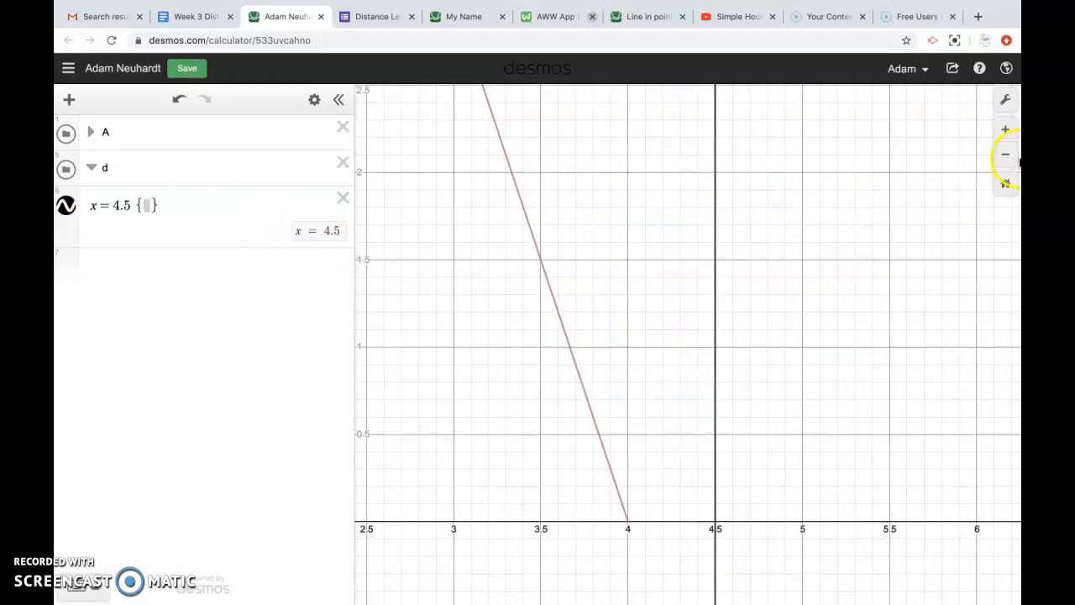
{"action": "left_click", "coordinate": [1008, 136]}
{"action": "left_click", "coordinate": [1008, 152]}
{"action": "left_click", "coordinate": [1008, 152]}
{"action": "left_click", "coordinate": [1007, 152]}
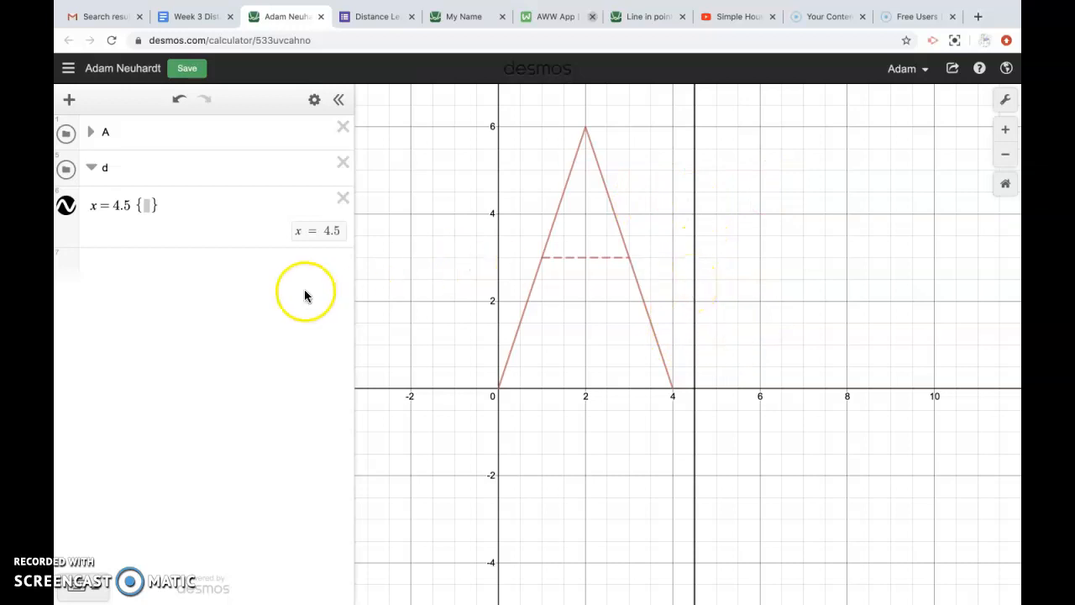
Step: Fill the braces with 0 ≤ y ≤ 2, giving x = 4.5 {0 ≤ y ≤ 2}
{"action": "left_click", "coordinate": [153, 208]}
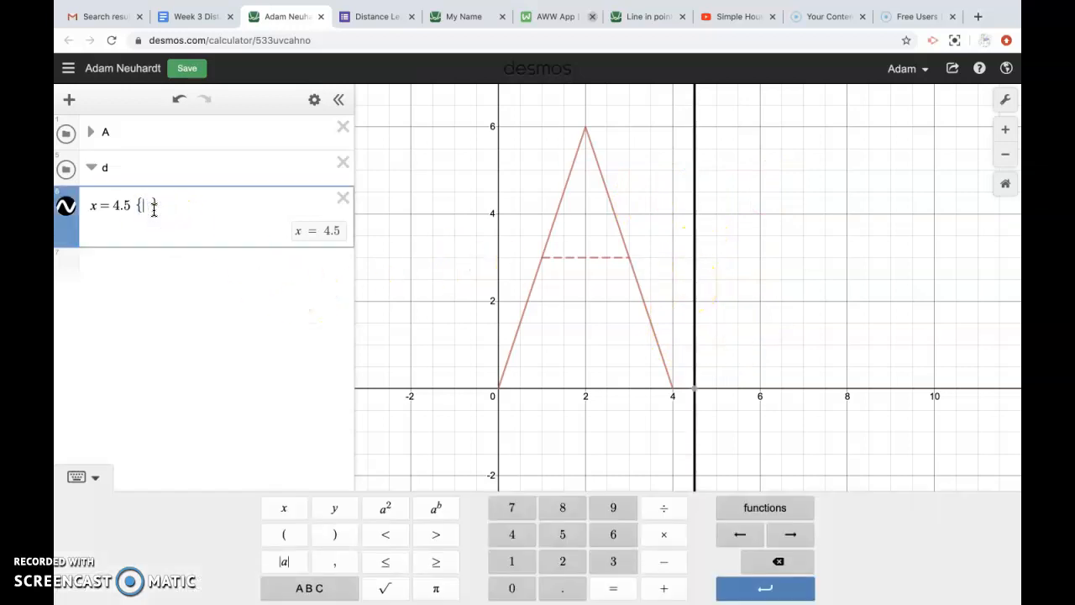
{"action": "mouse_move", "coordinate": [693, 395]}
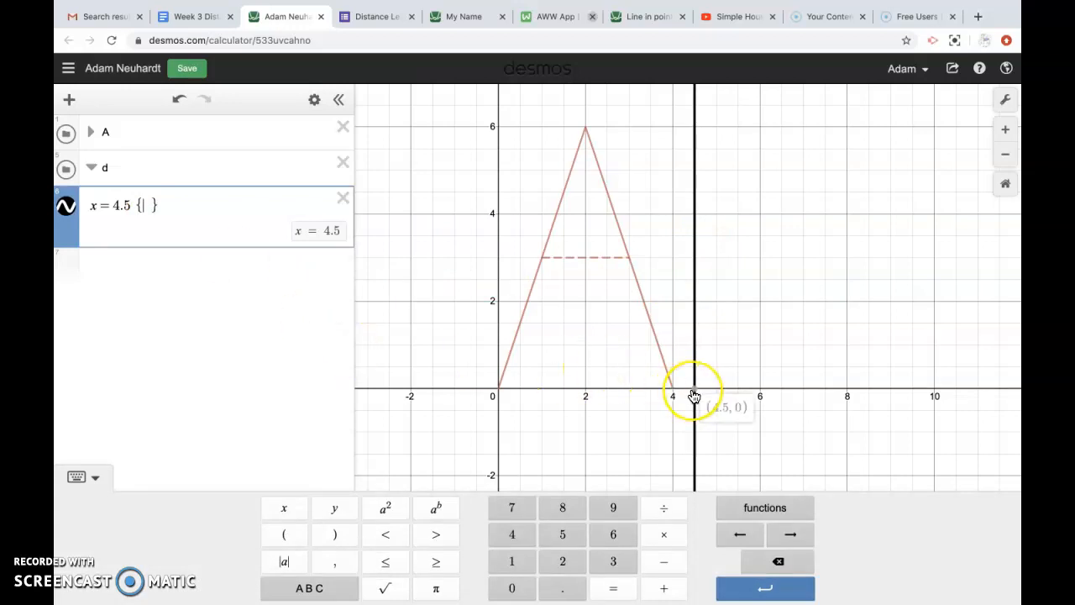
{"action": "type", "text": "0"}
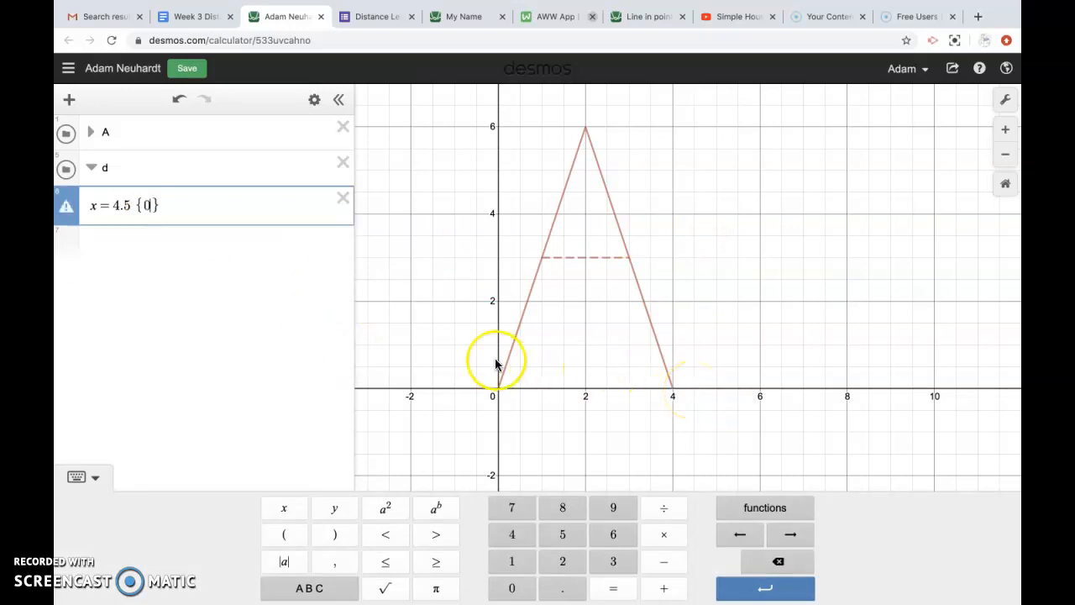
{"action": "left_click", "coordinate": [385, 567]}
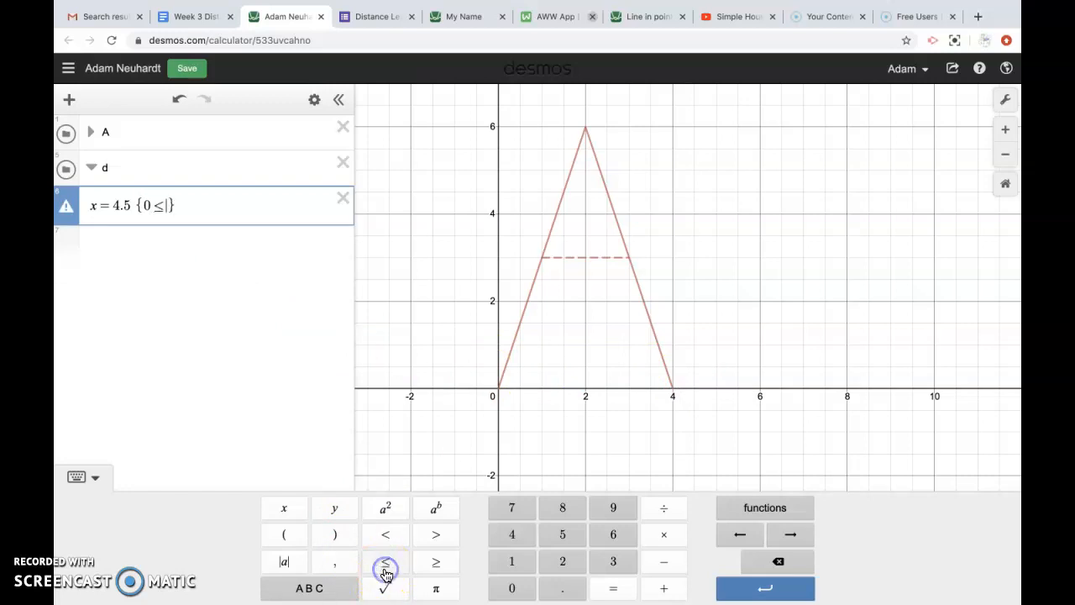
{"action": "type", "text": "y"}
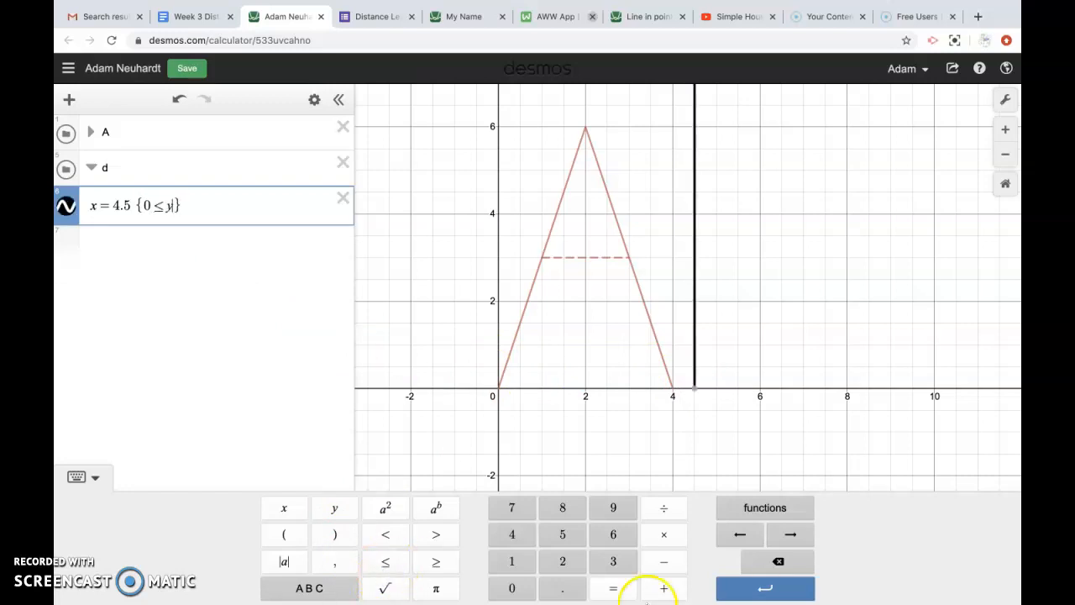
{"action": "mouse_move", "coordinate": [693, 393]}
{"action": "left_click", "coordinate": [388, 563]}
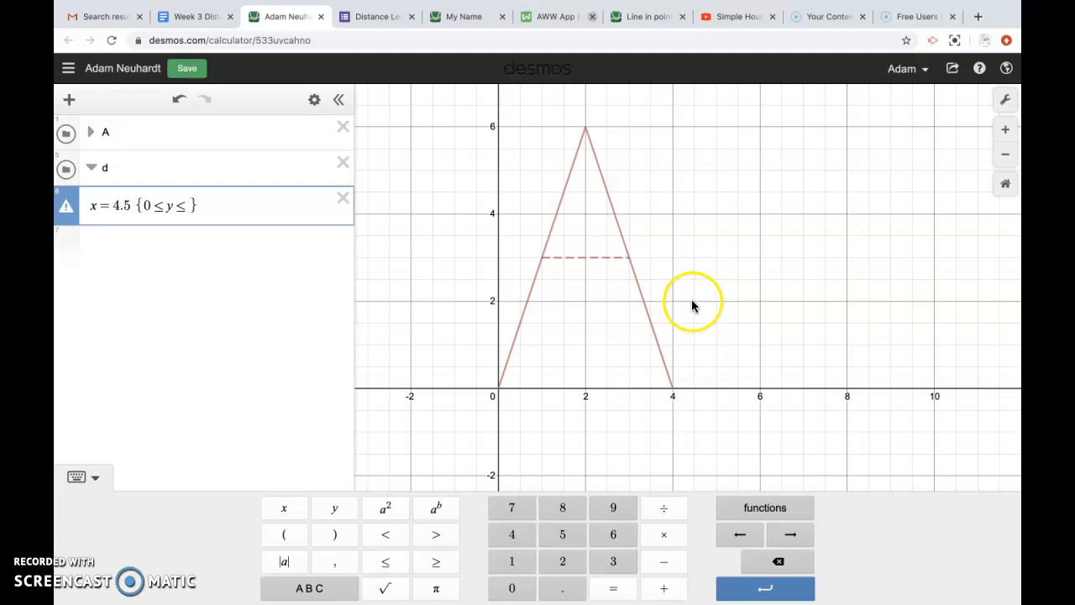
{"action": "type", "text": "2"}
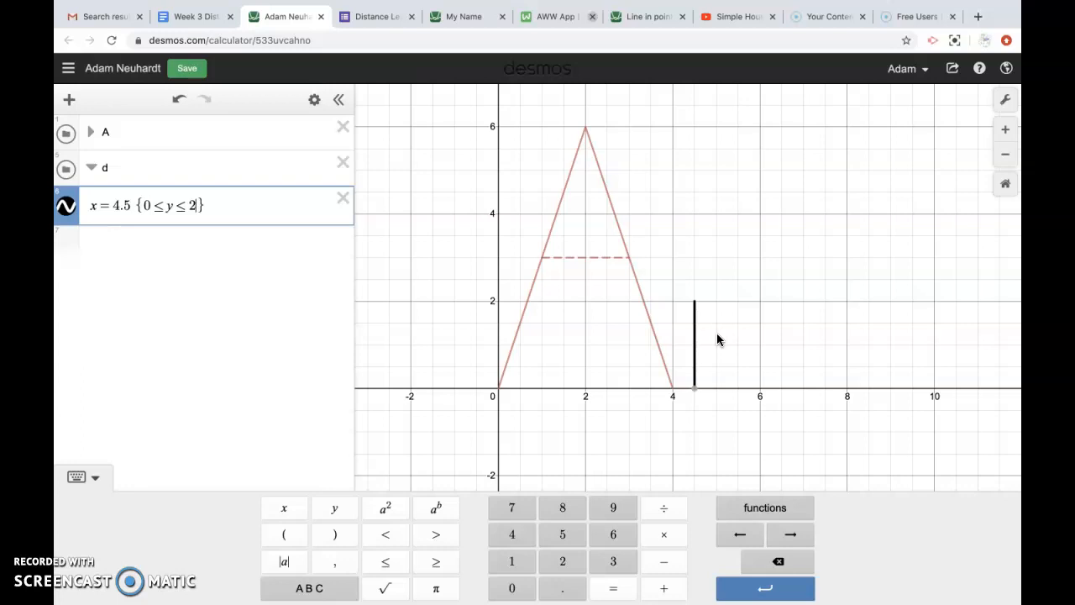
{"action": "left_click", "coordinate": [696, 335]}
{"action": "left_click", "coordinate": [594, 298]}
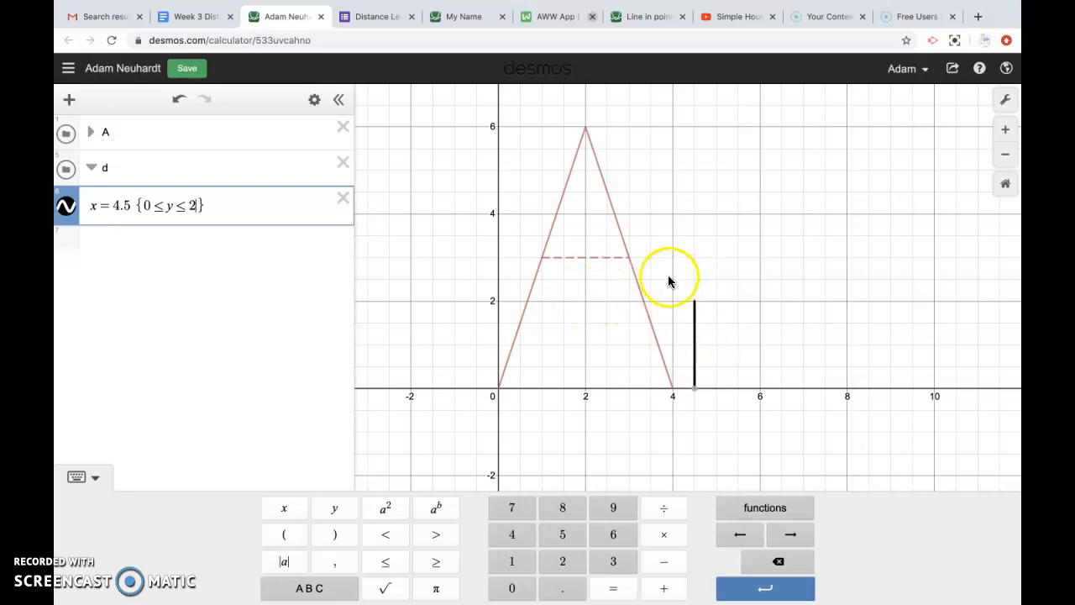